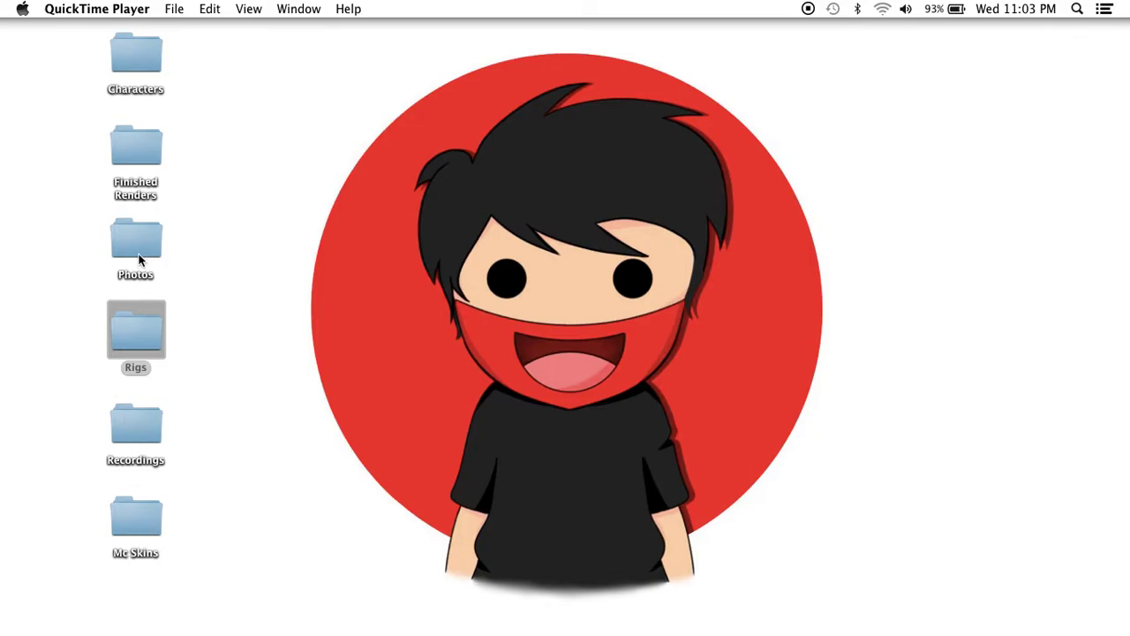
Open the Zamination_Rig_V4.blend file from the Rigs folder on the desktop.
double_click(129, 315)
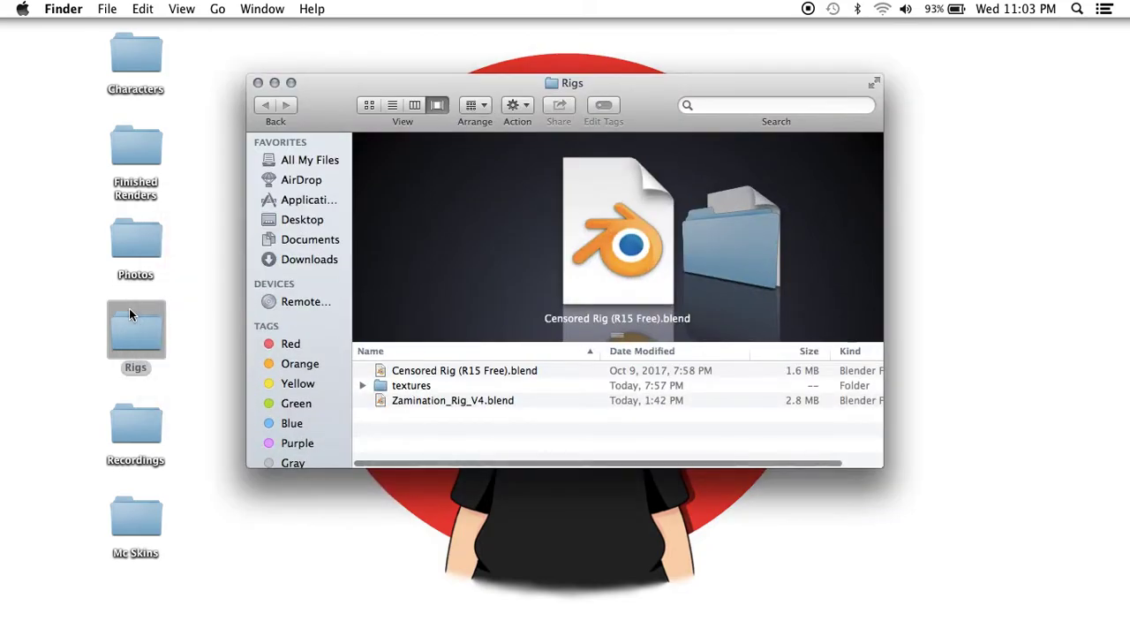
double_click(444, 403)
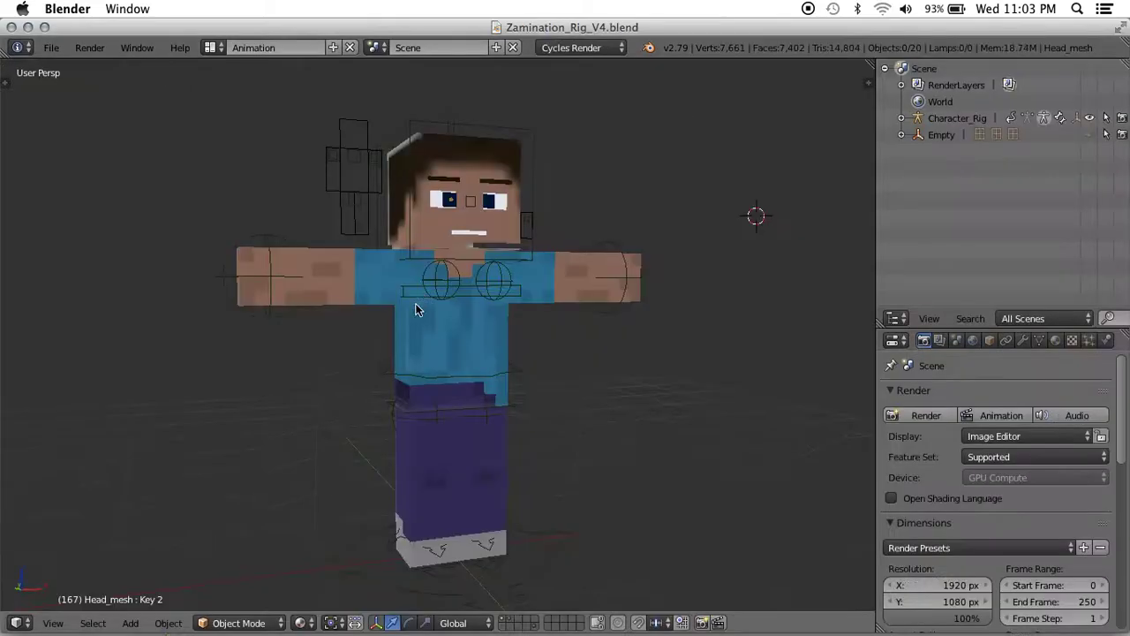
Snap the 3D cursor to the scene's center.
scroll(510, 292, up, 2)
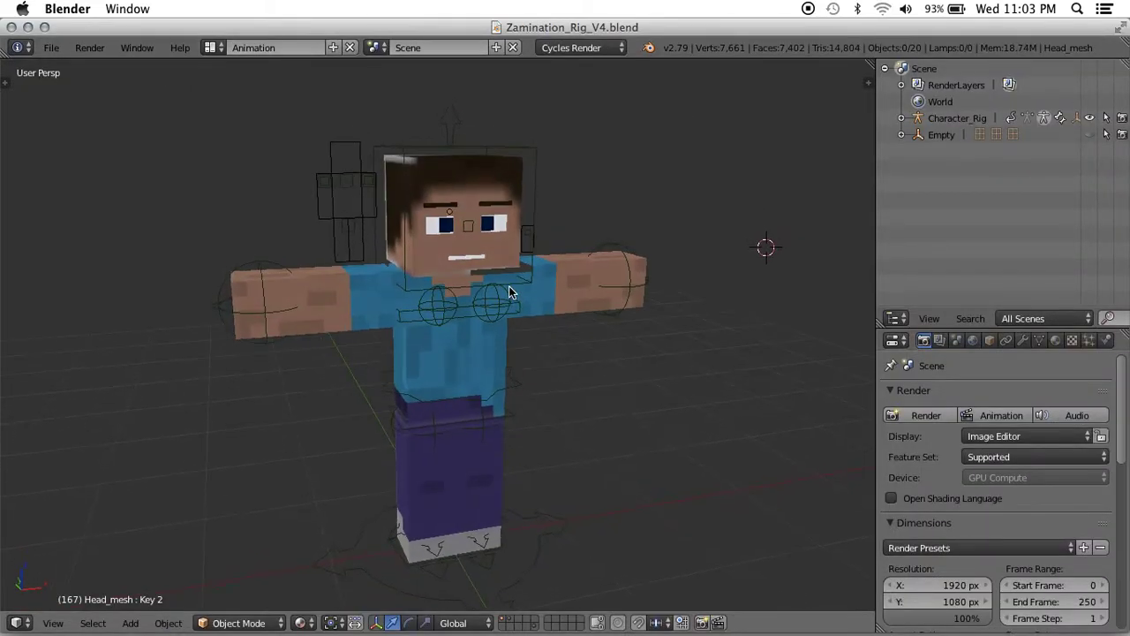
key(shift+grave)
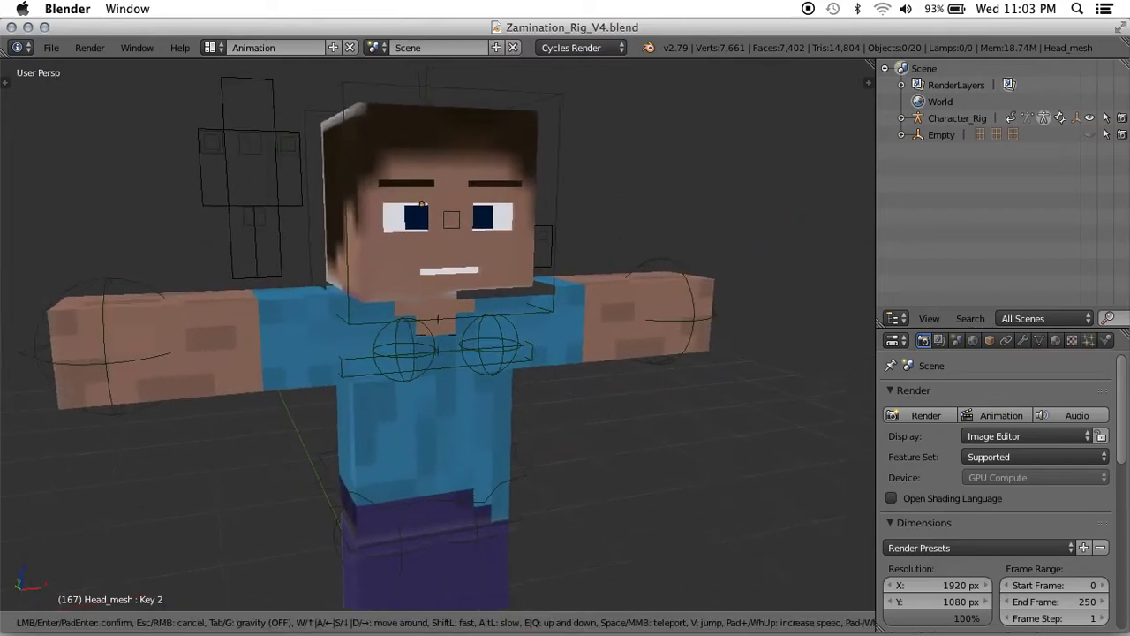
click(436, 336)
key(shift+s)
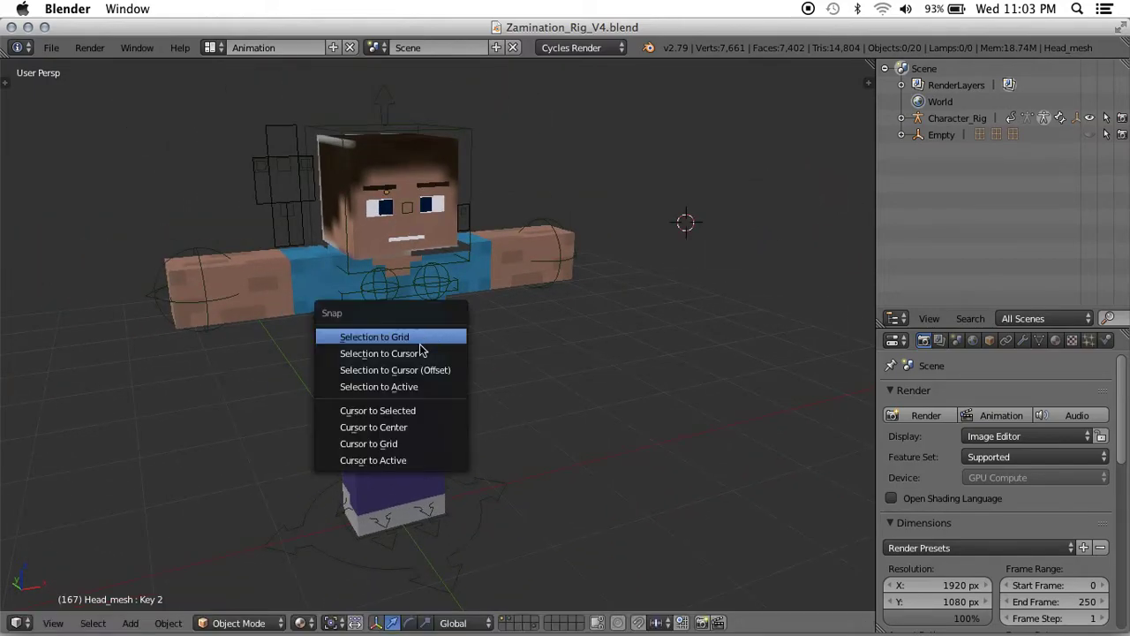
click(417, 426)
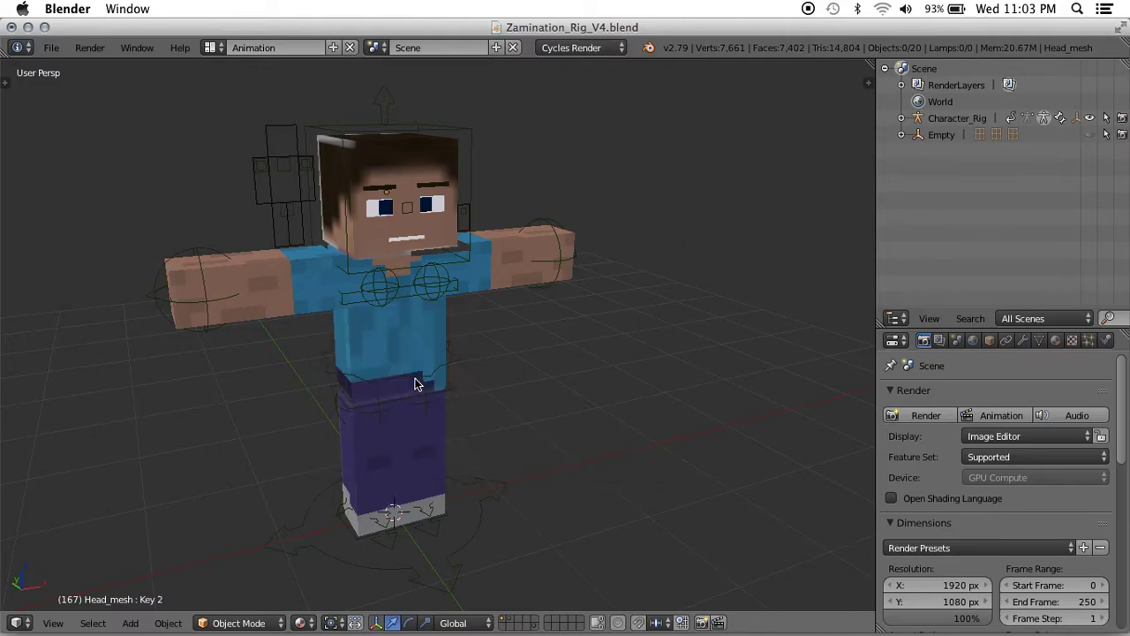
Move through the scene in walk navigation to examine the character rig from its head down to its feet.
key(shift+f)
key(w)
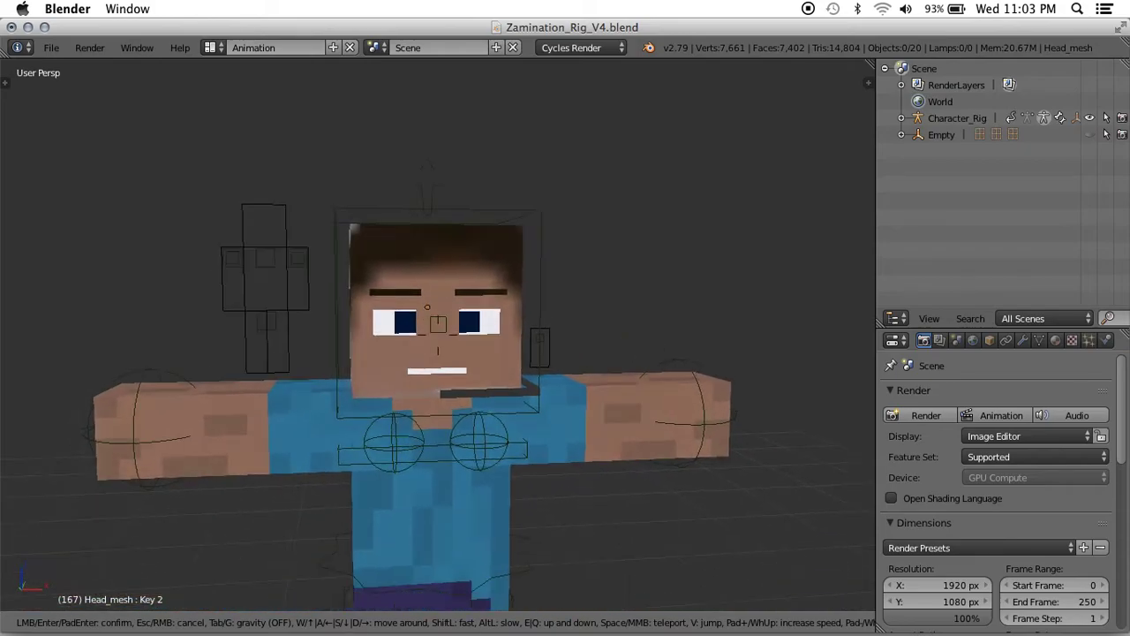
key(s)
key(a)
key(d)
key(w)
key(s)
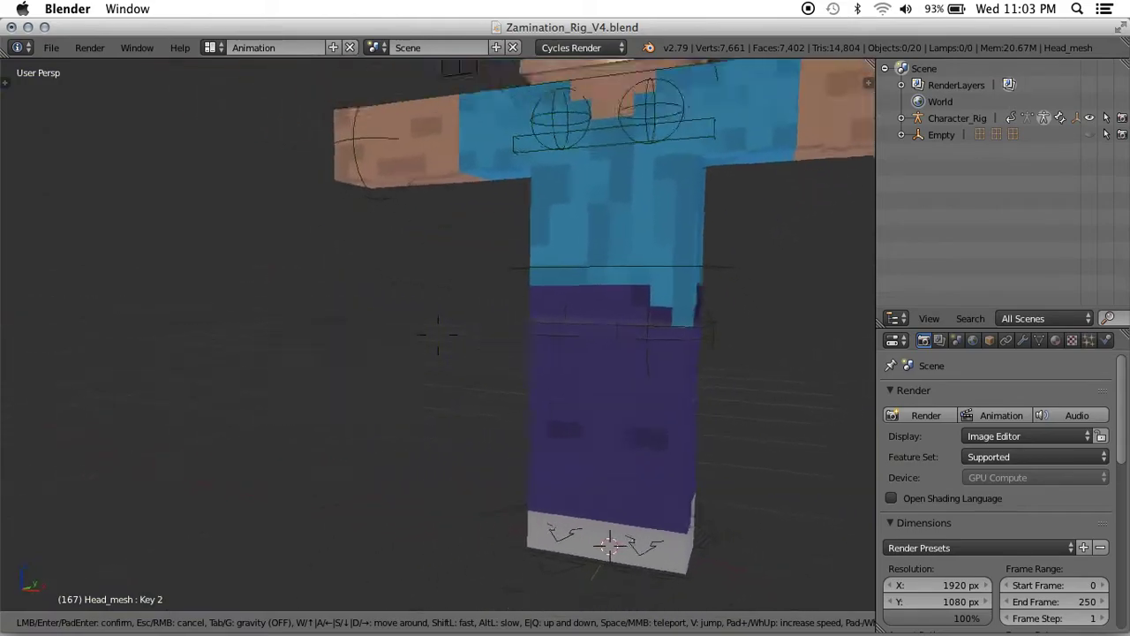
key(s)
key(w)
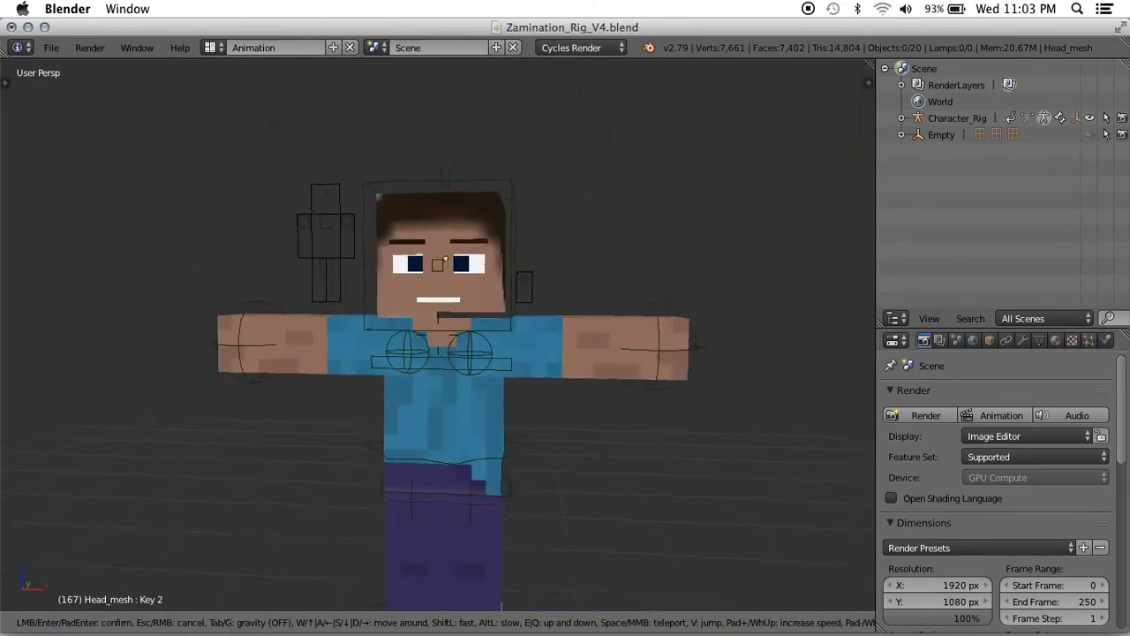
key(s)
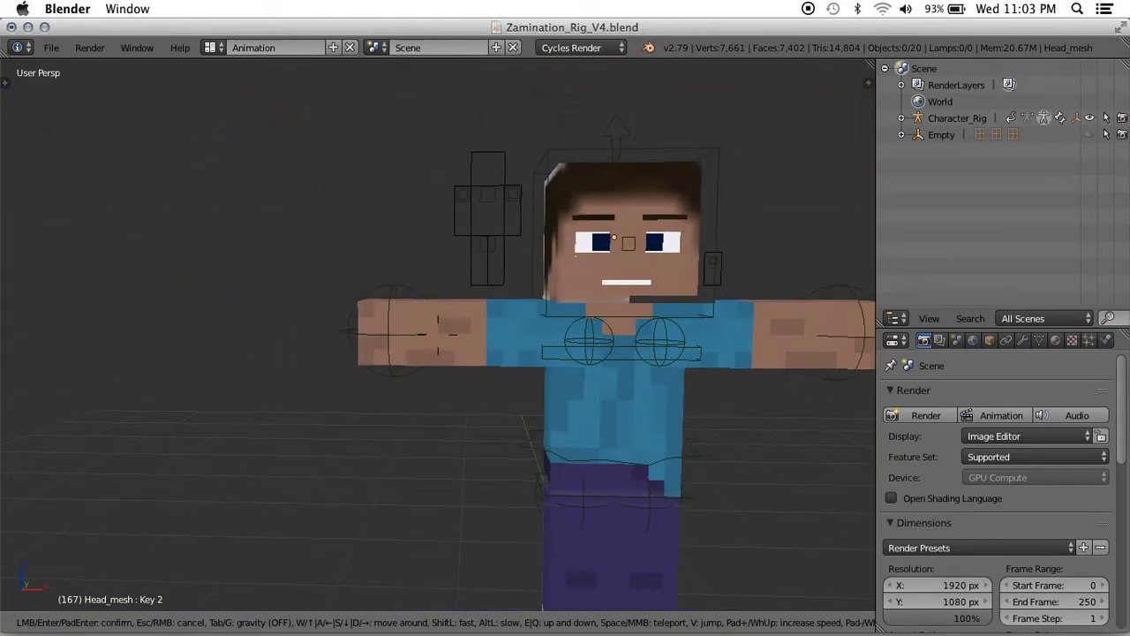
key(w)
click(437, 334)
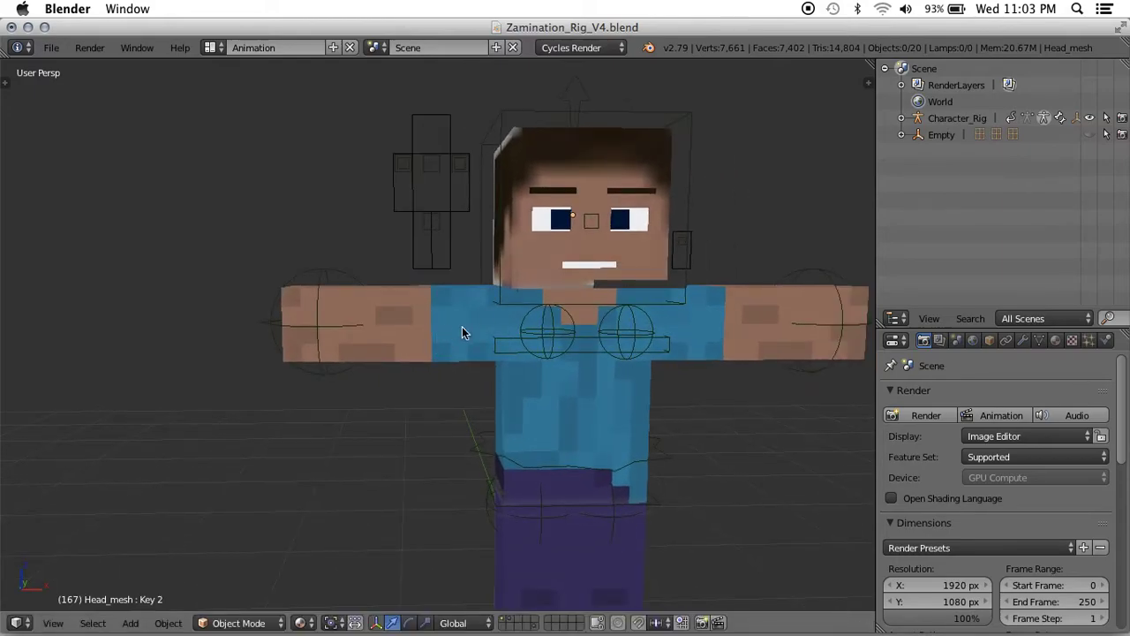
key(shift+f)
key(w)
key(s)
key(w)
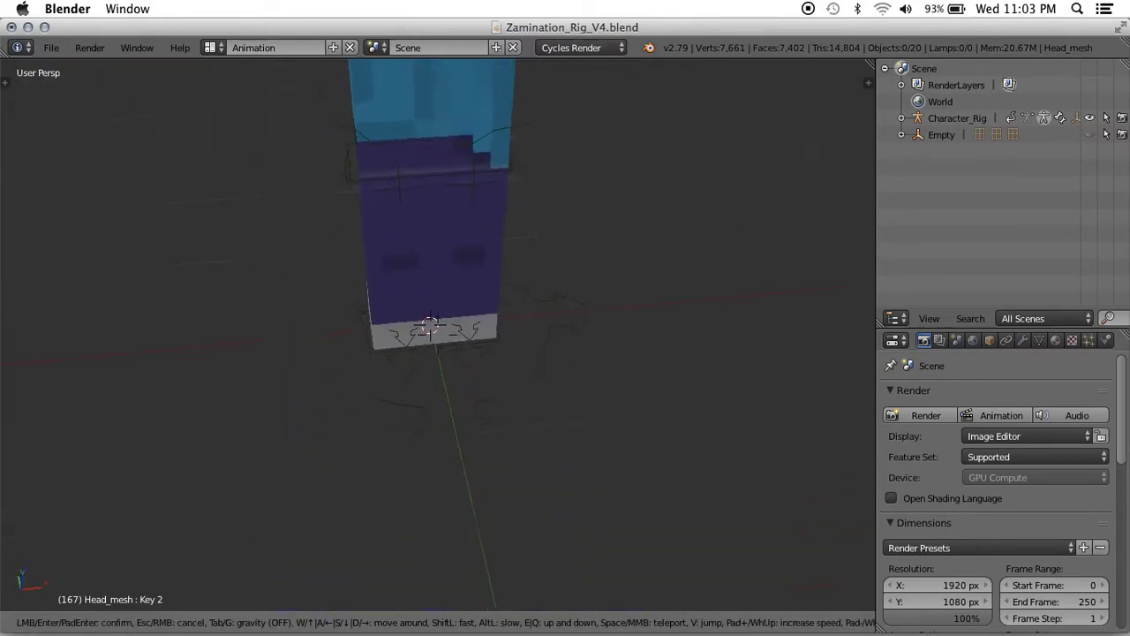
key(s)
key(w)
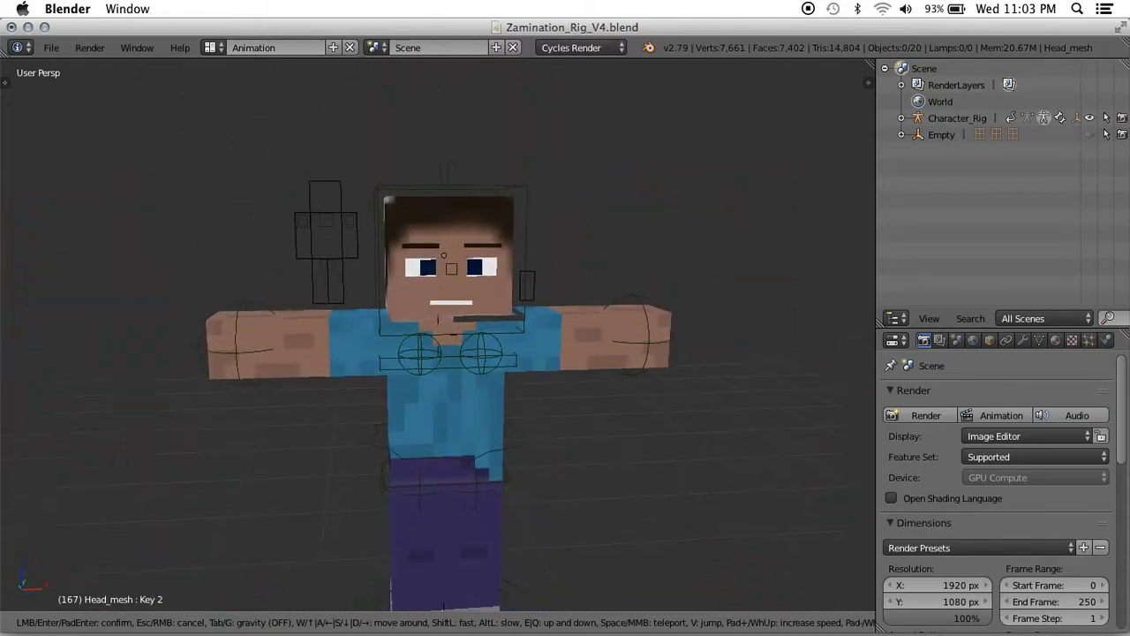
key(s)
click(437, 319)
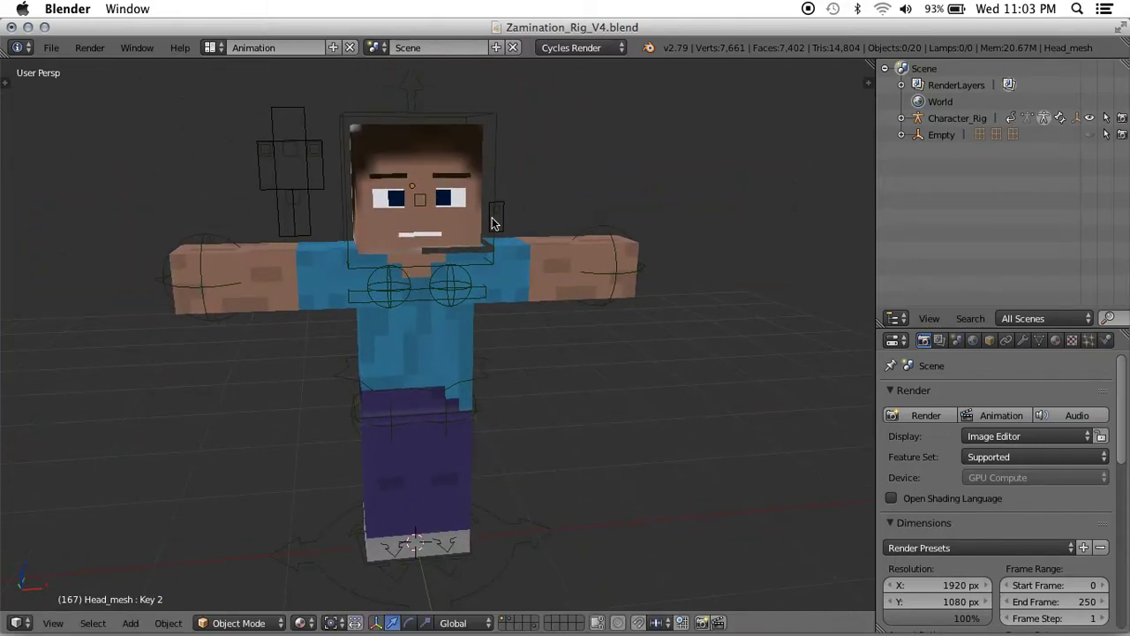
Unpack the skin image texture of the character's right arm mesh, writing the file to the current directory and overwriting any existing one.
right_click(564, 275)
right_click(544, 281)
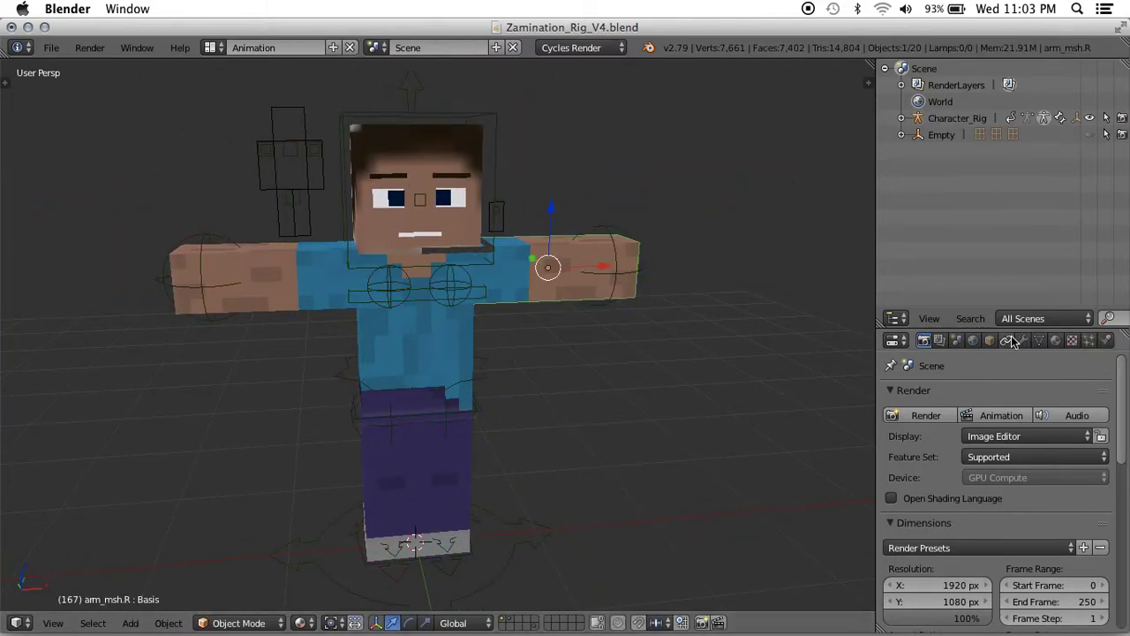
click(1071, 342)
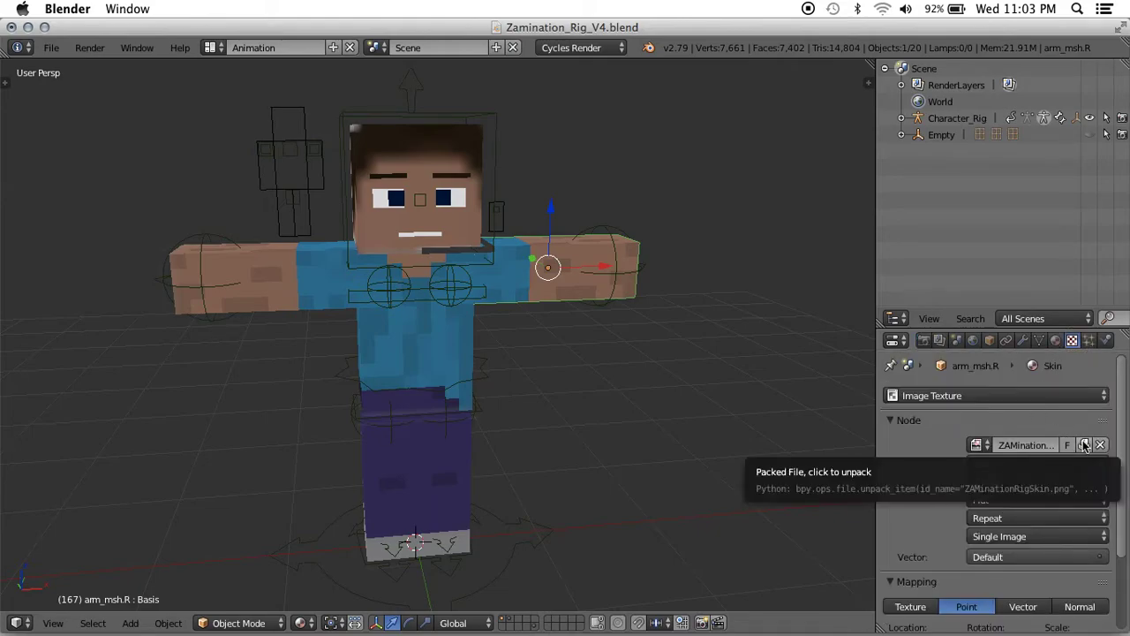
click(1084, 445)
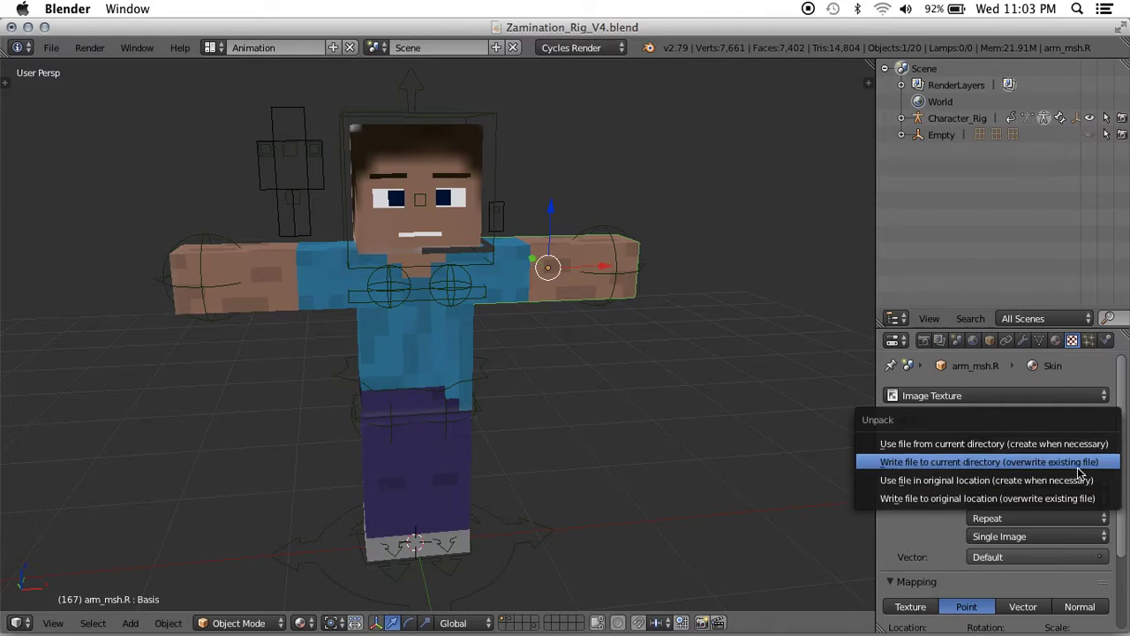
click(1078, 471)
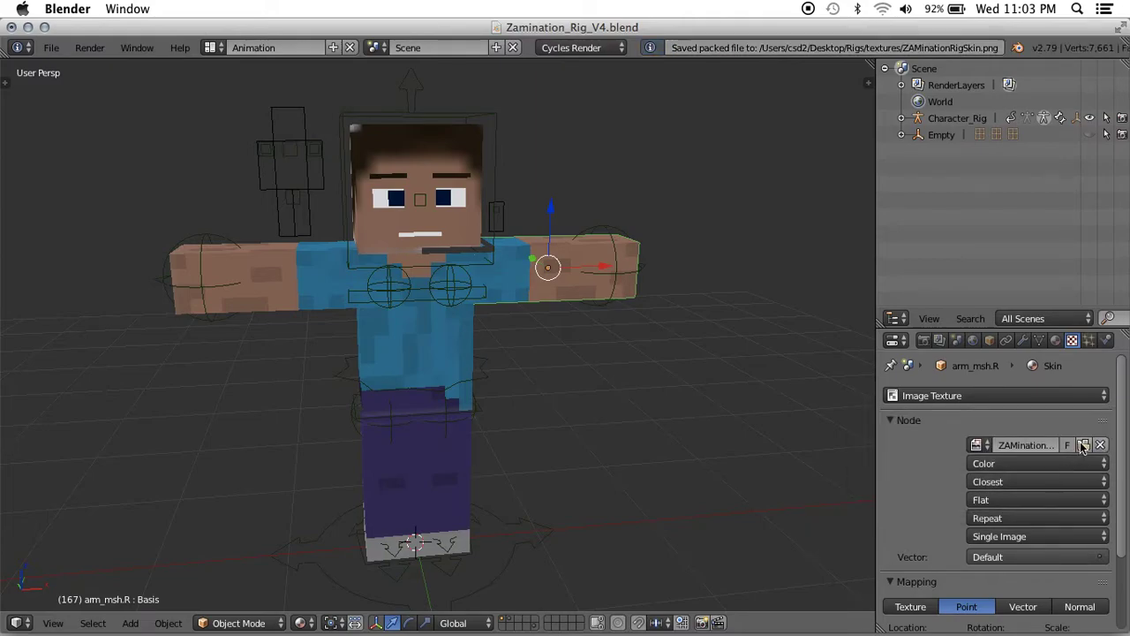
Replace the skin texture with Angel Skin Update.png from the Mc Skins folder on the desktop.
click(1085, 446)
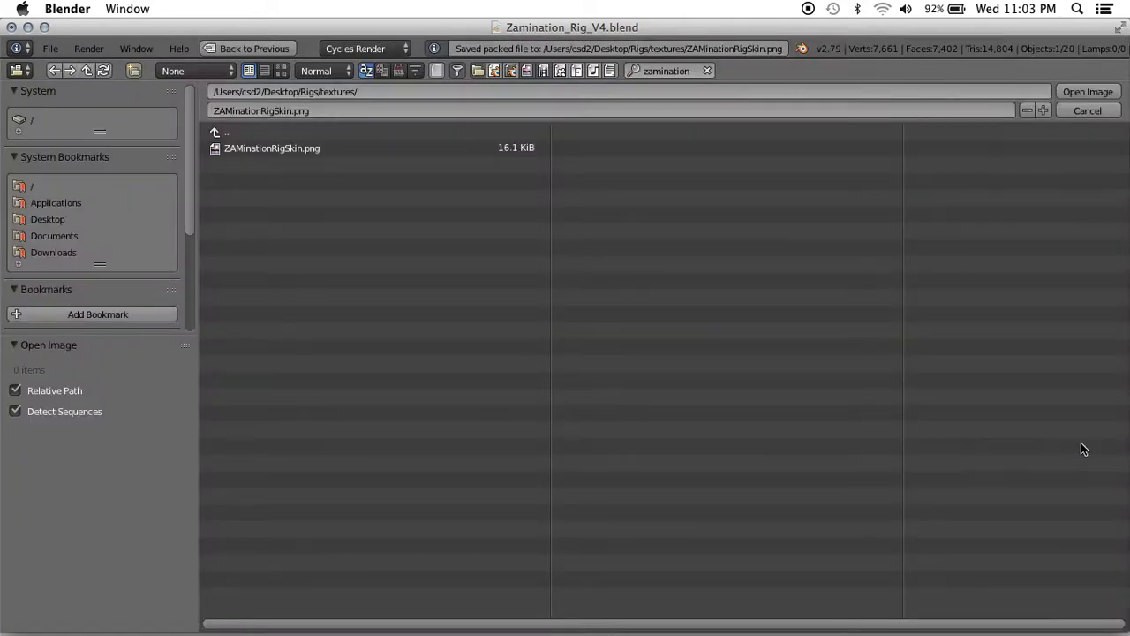
click(35, 221)
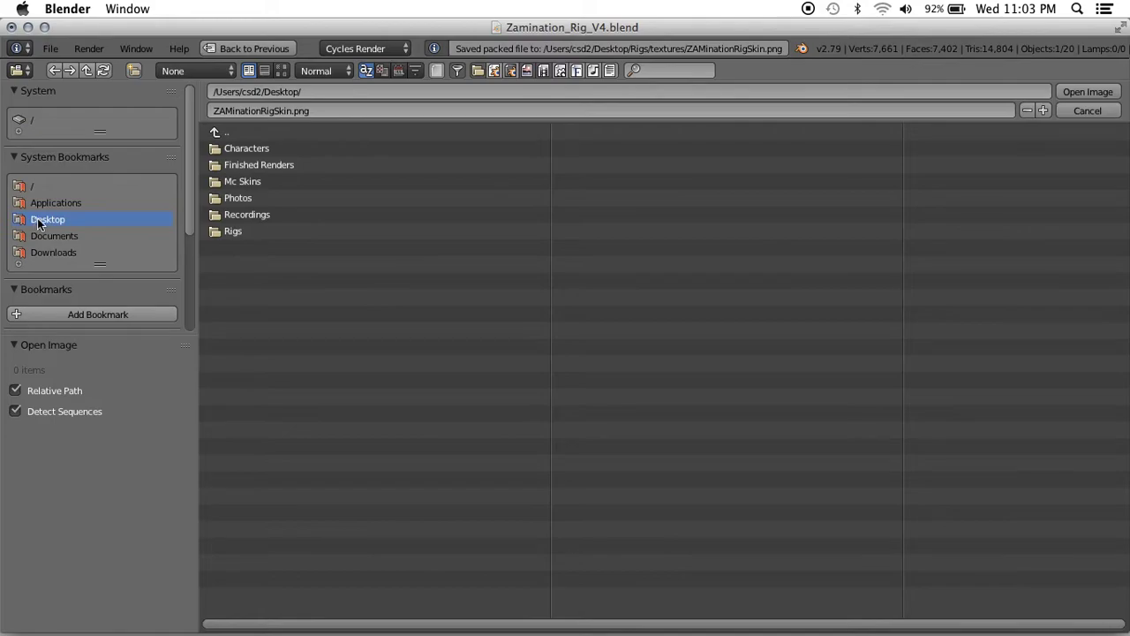
click(226, 180)
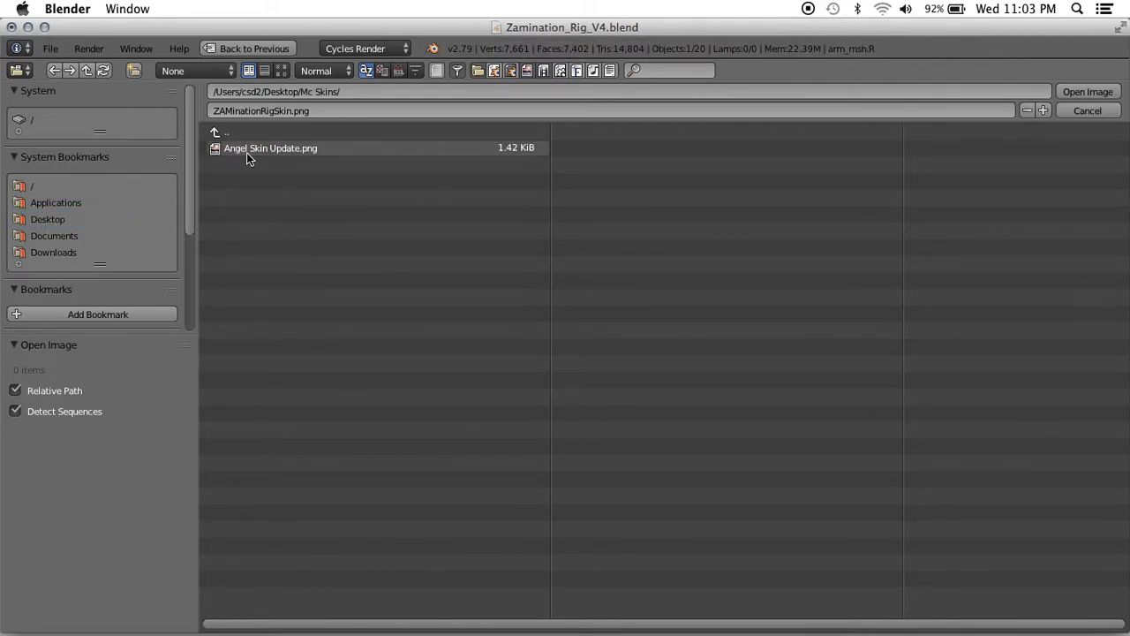
double_click(247, 150)
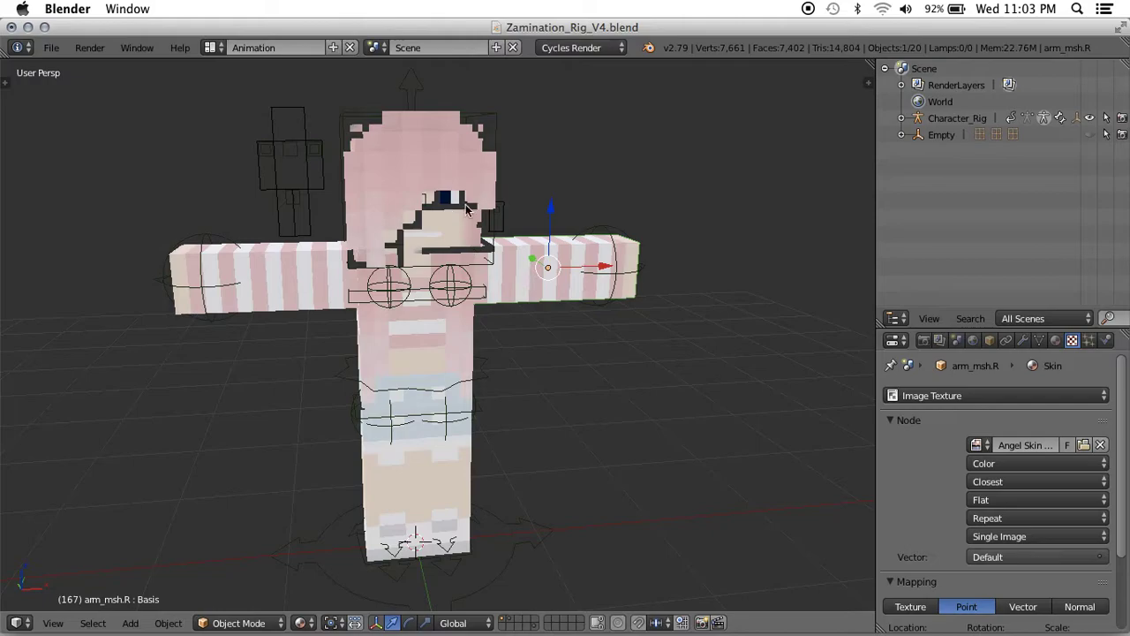
Change the head mesh's EyeColor material to pink by sampling the color from the character's hair.
scroll(418, 201, right, 3)
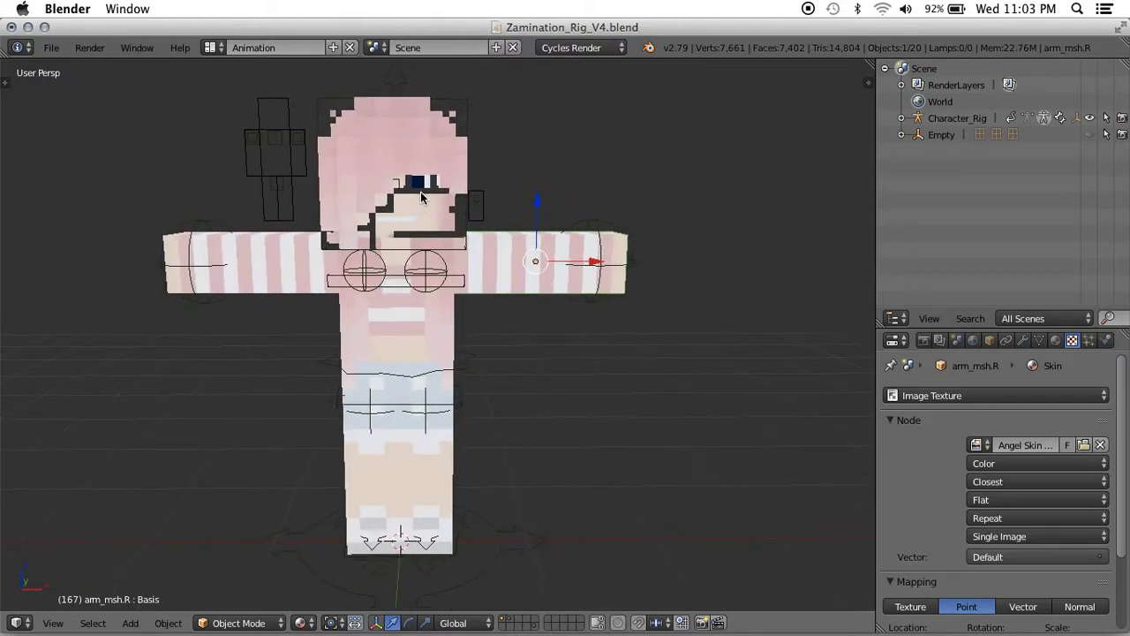
right_click(418, 164)
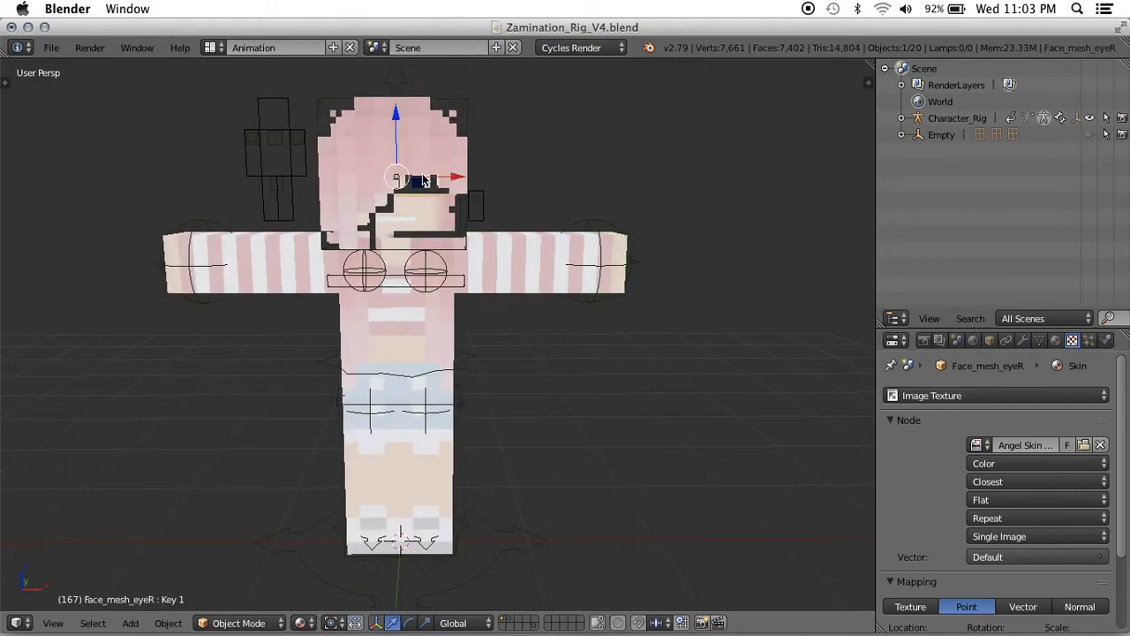
click(1056, 341)
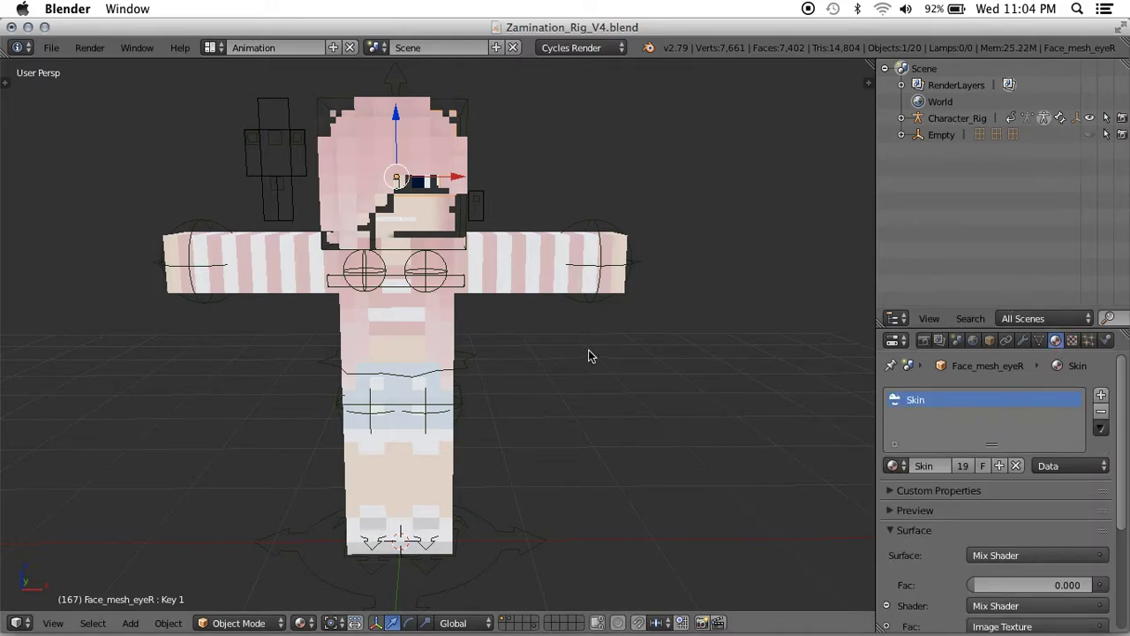
right_click(421, 189)
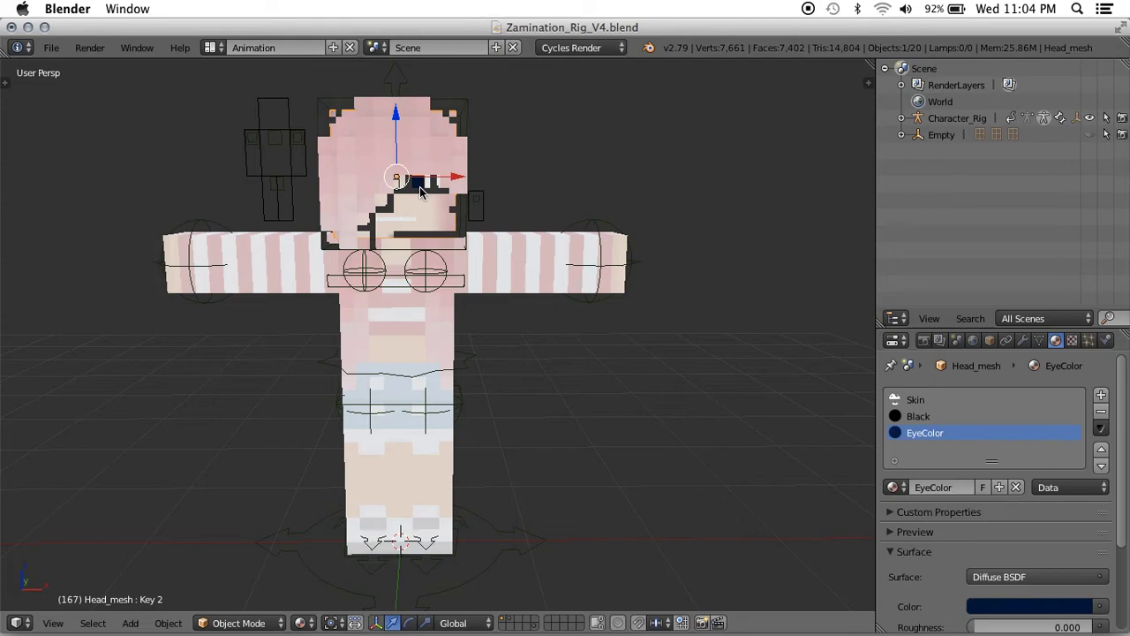
scroll(1017, 548, down, 1)
click(1022, 587)
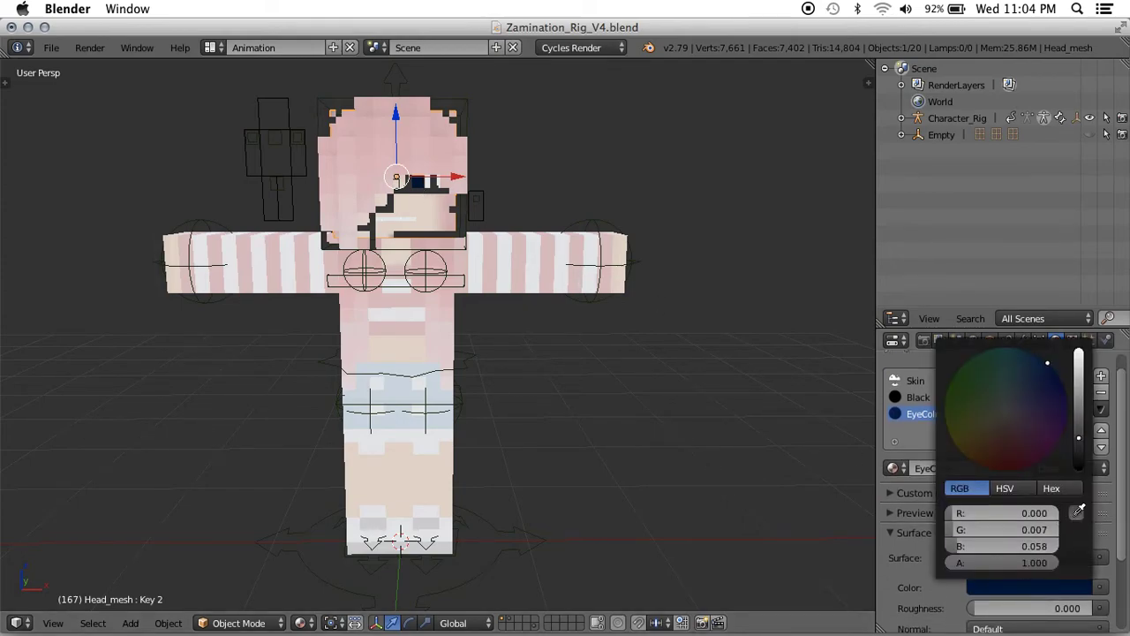
click(1076, 514)
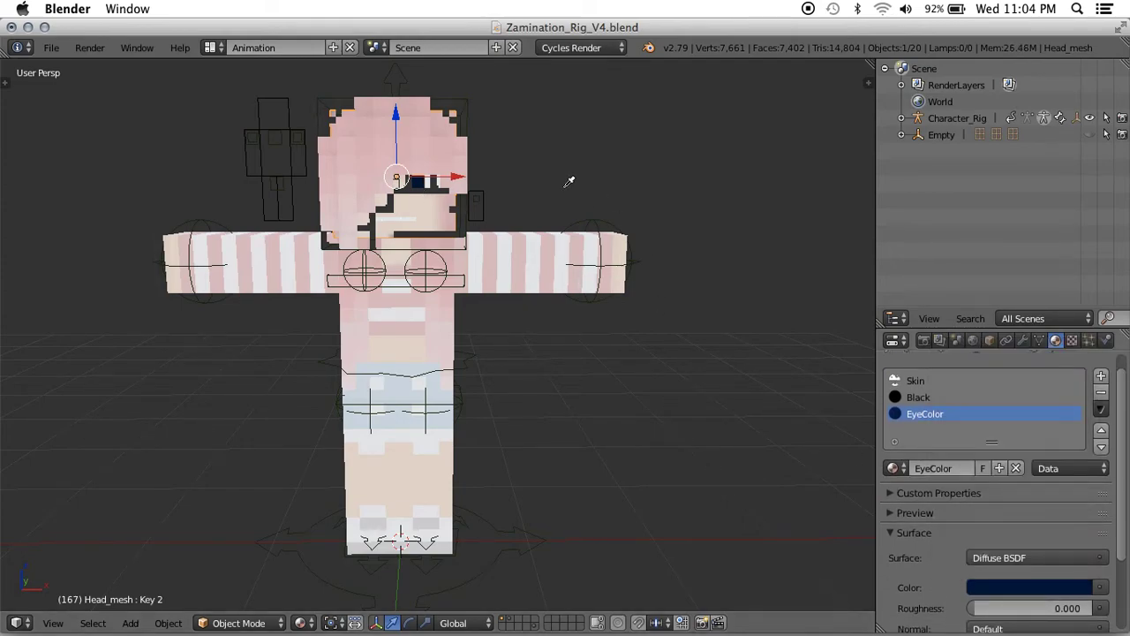
click(391, 130)
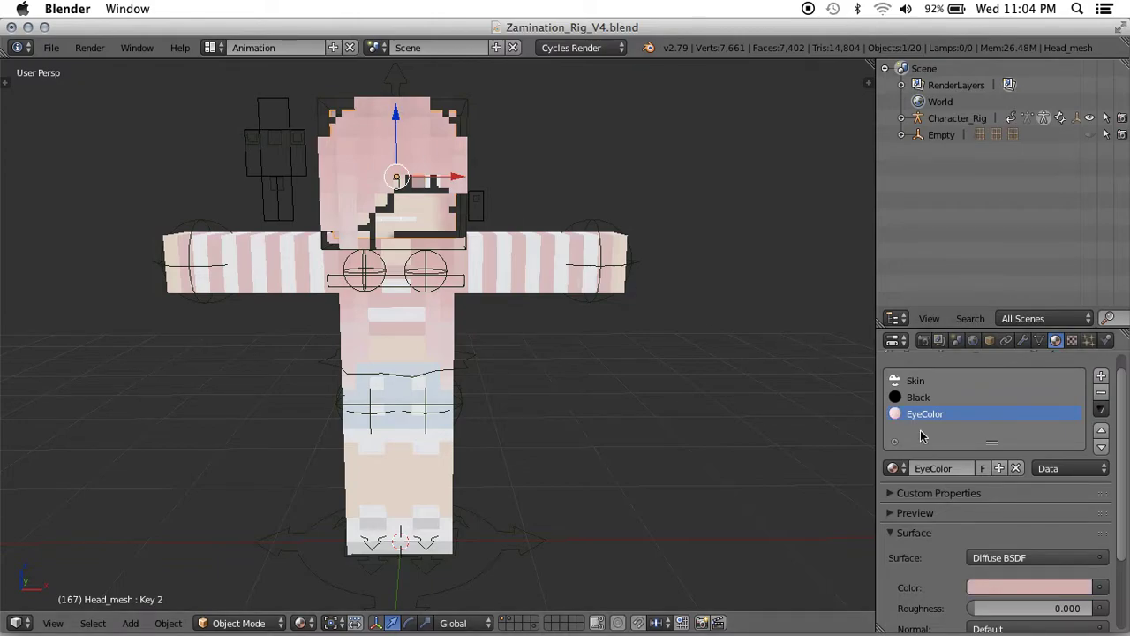
Preview the reskinned character in Rendered viewport shading, then return to Material shading.
click(308, 623)
click(336, 512)
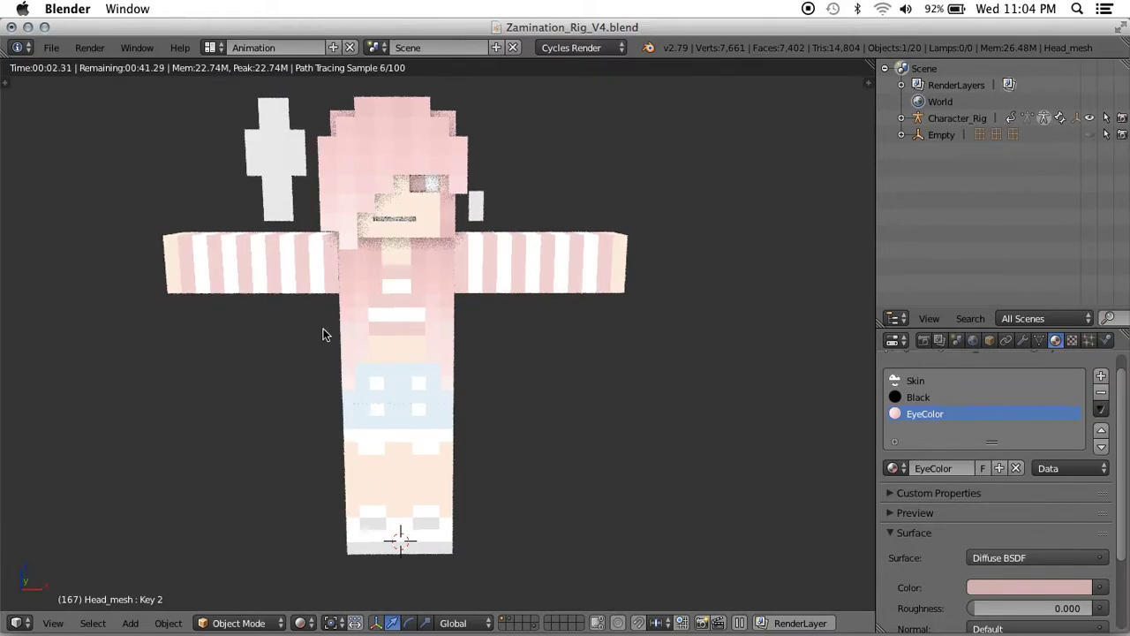
click(301, 622)
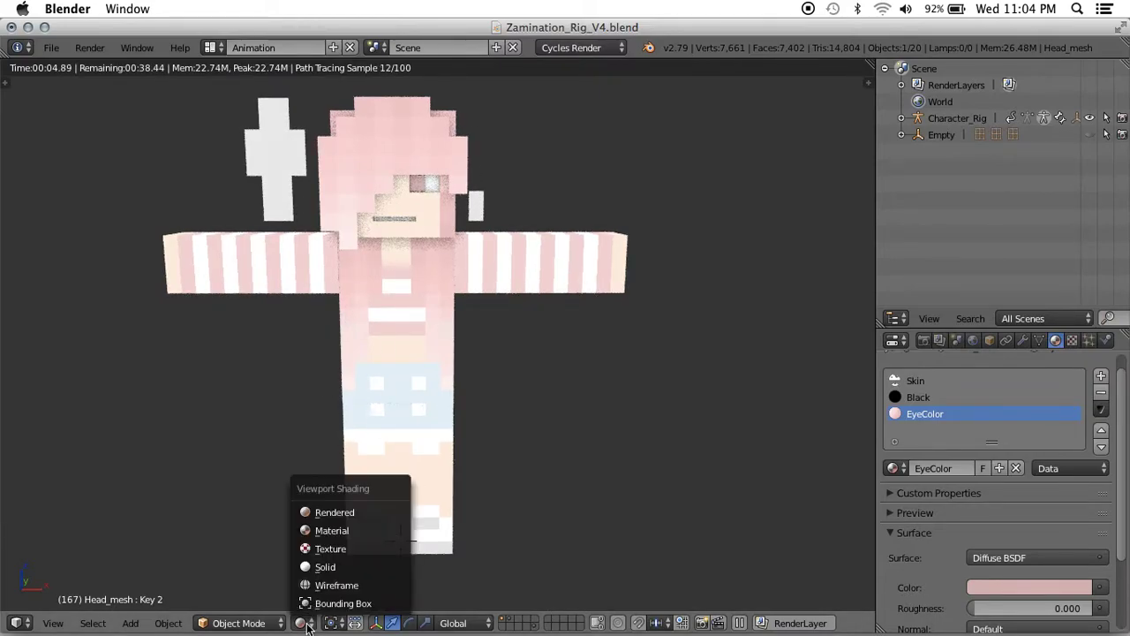
click(331, 530)
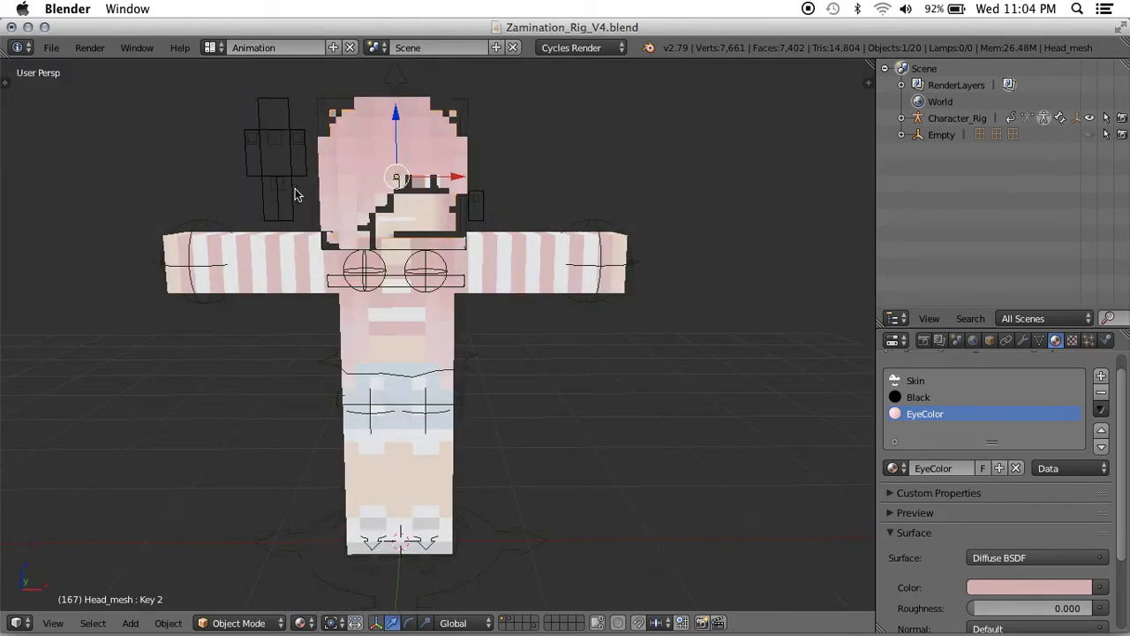
Select the character's right arm mesh and open it in Edit Mode.
mouse_move(394, 225)
middle_down()
mouse_move(415, 243)
mouse_move(394, 224)
middle_up()
key(shift+f)
key(w)
key(s)
key(w)
key(w)
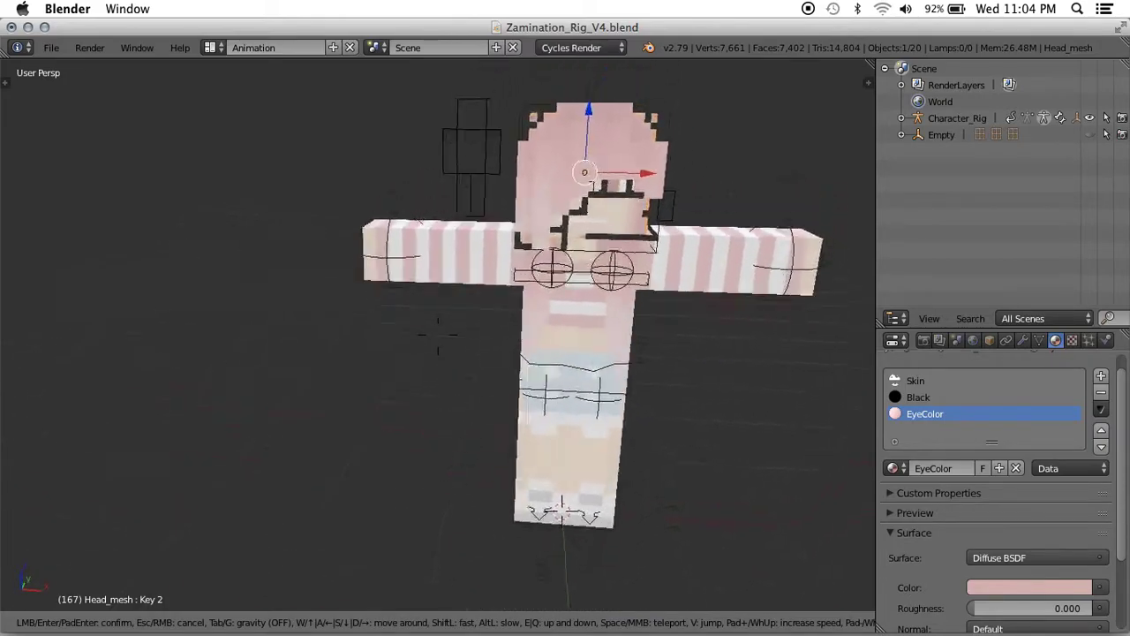
key(s)
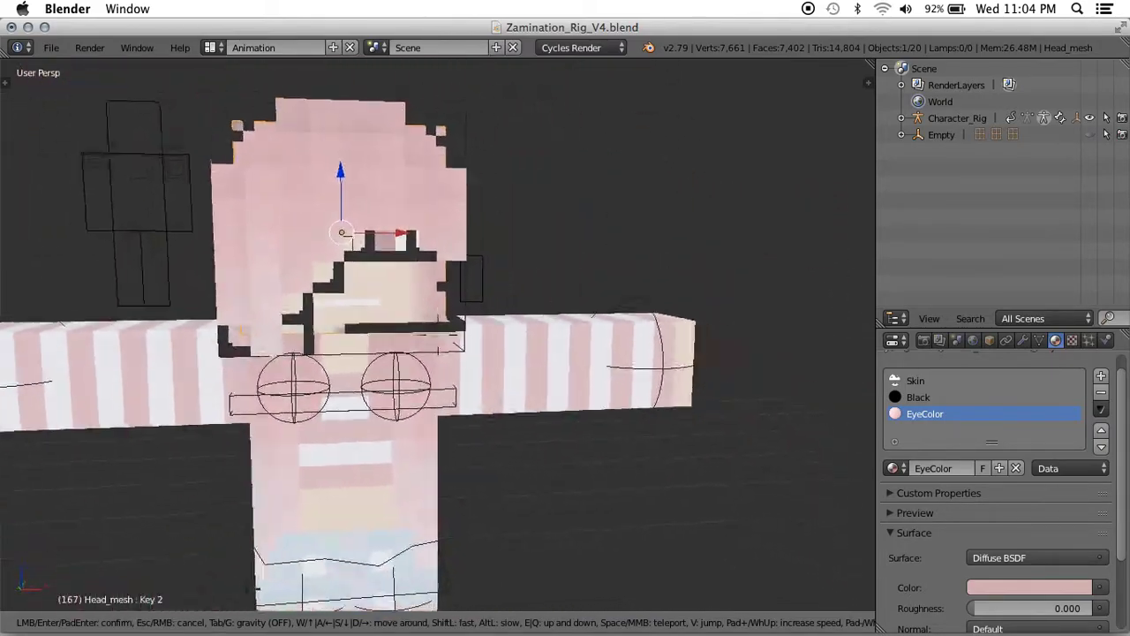
key(w)
key(s)
key(w)
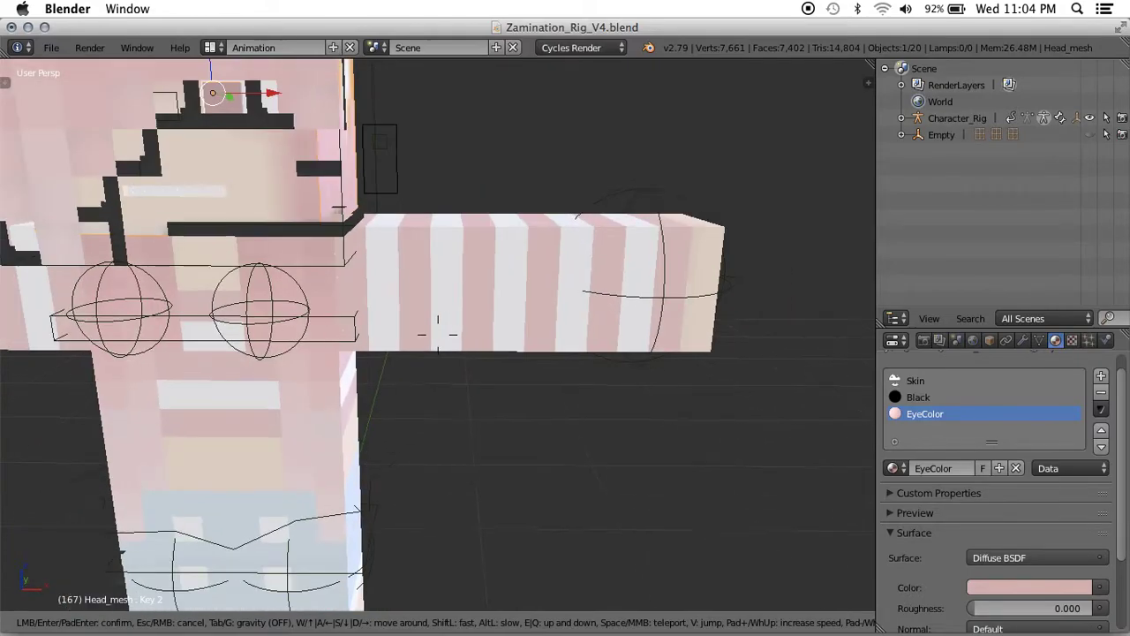
click(437, 333)
right_click(437, 334)
key(Tab)
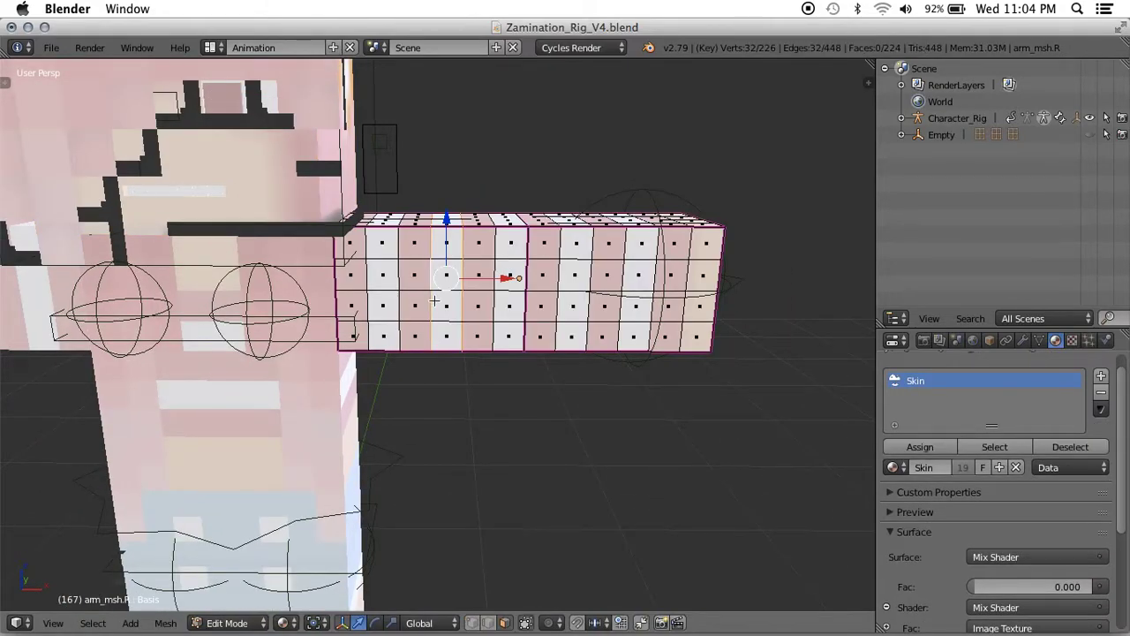
Clear the face selection and circle-select the front column of the third stripe out from the shoulder, a pink one.
key(shift+f)
key(w)
key(s)
click(437, 336)
key(a)
key(a)
key(a)
key(c)
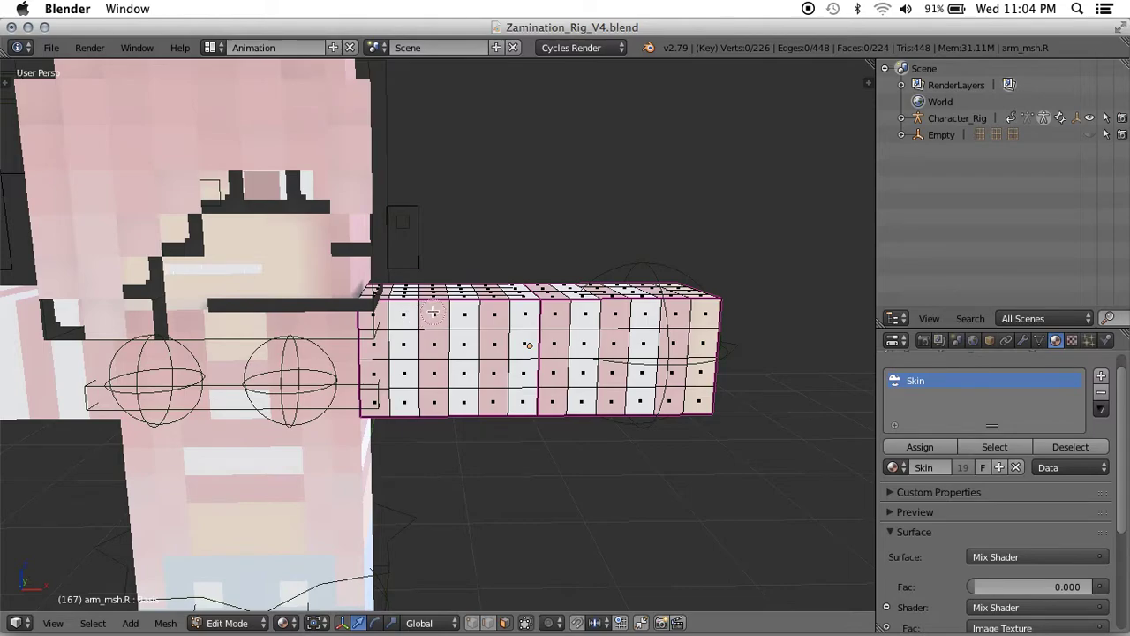
drag(432, 312, 433, 411)
right_click(431, 258)
drag(431, 261, 433, 292)
key(Escape)
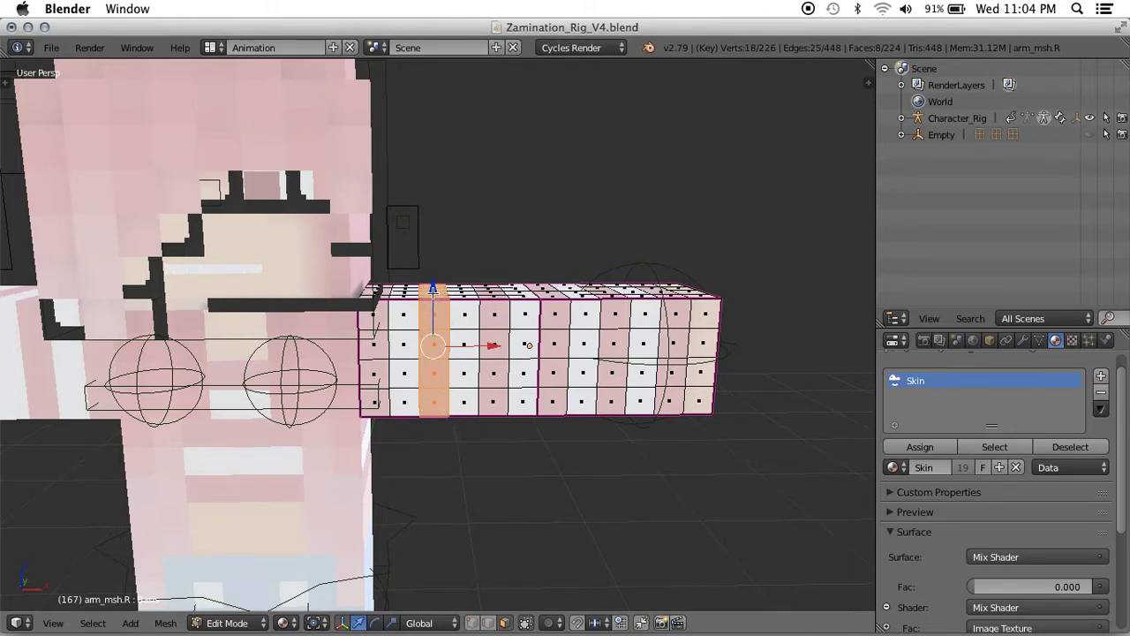
Extend the selection around the arm's other sides to ring the pink stripe, deselecting stray faces on the neighbouring white stripe.
key(shift+f)
key(w)
key(q)
click(437, 335)
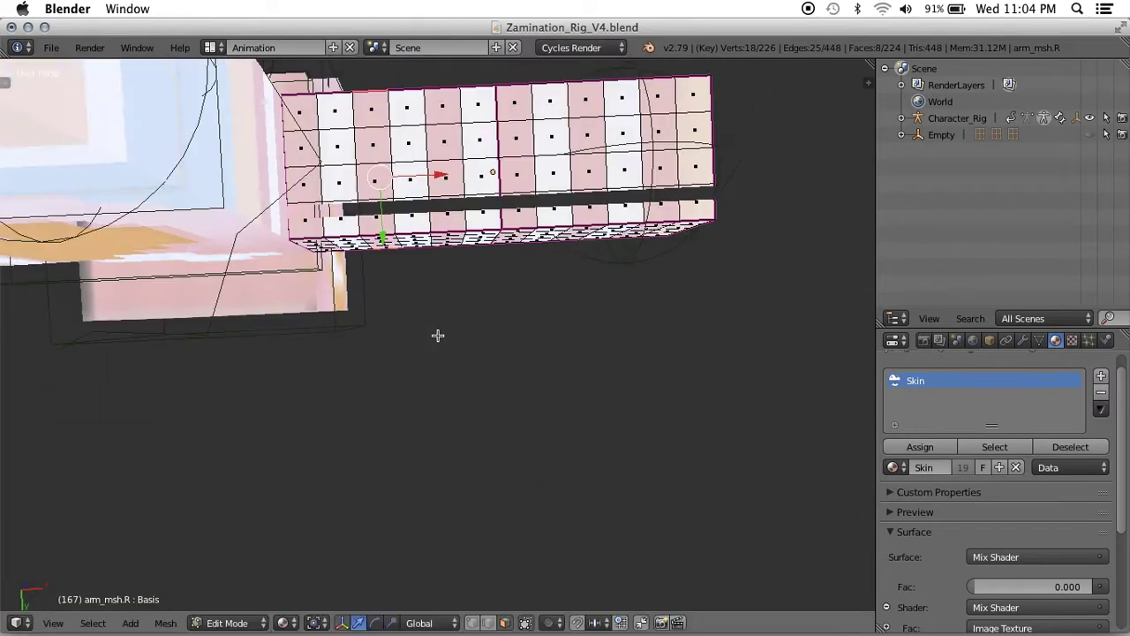
key(c)
drag(379, 221, 378, 238)
middle_click(351, 243)
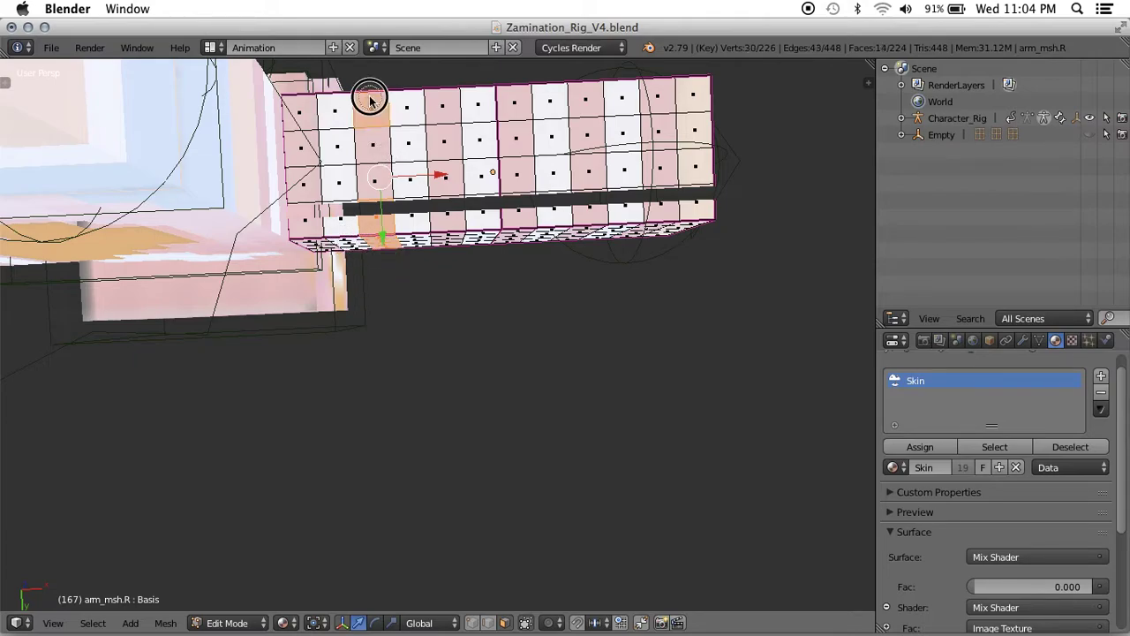
drag(371, 96, 366, 137)
click(360, 164)
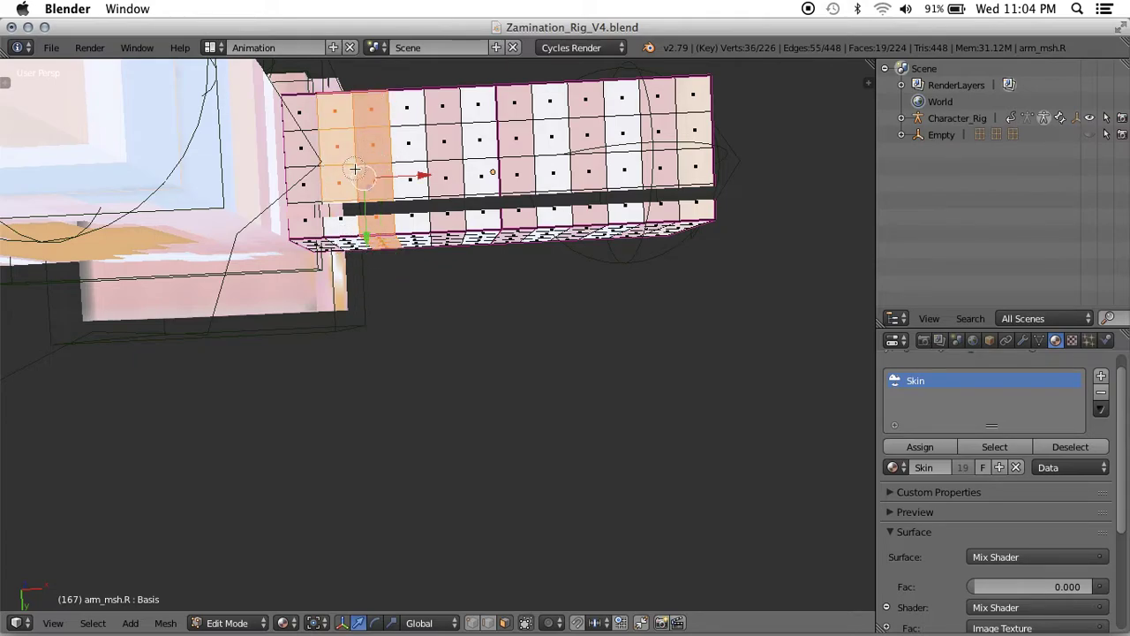
middle_click(325, 171)
middle_drag(324, 172, 330, 113)
Separate the selected ring of faces into its own mesh, then select that ring in Object Mode.
key(shift+f)
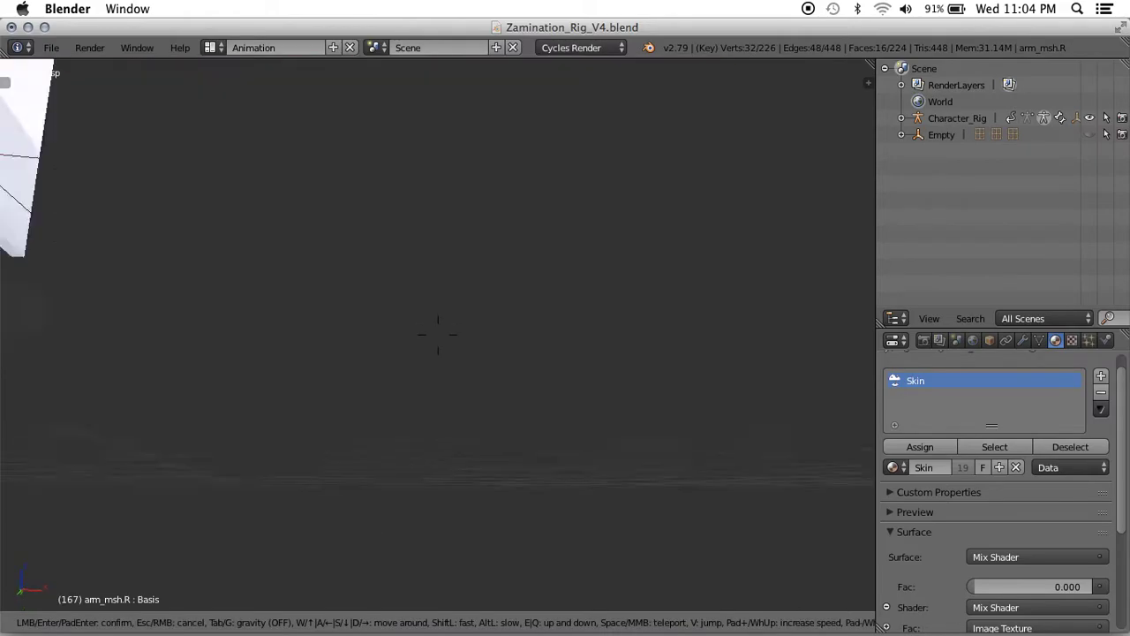
key(w)
key(s)
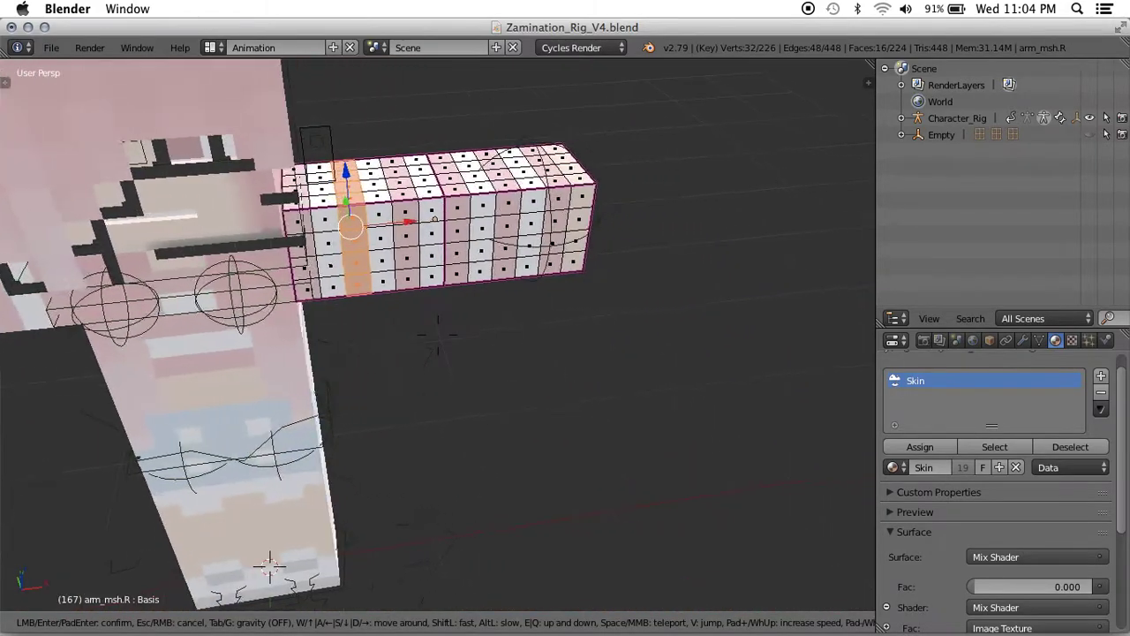
click(437, 335)
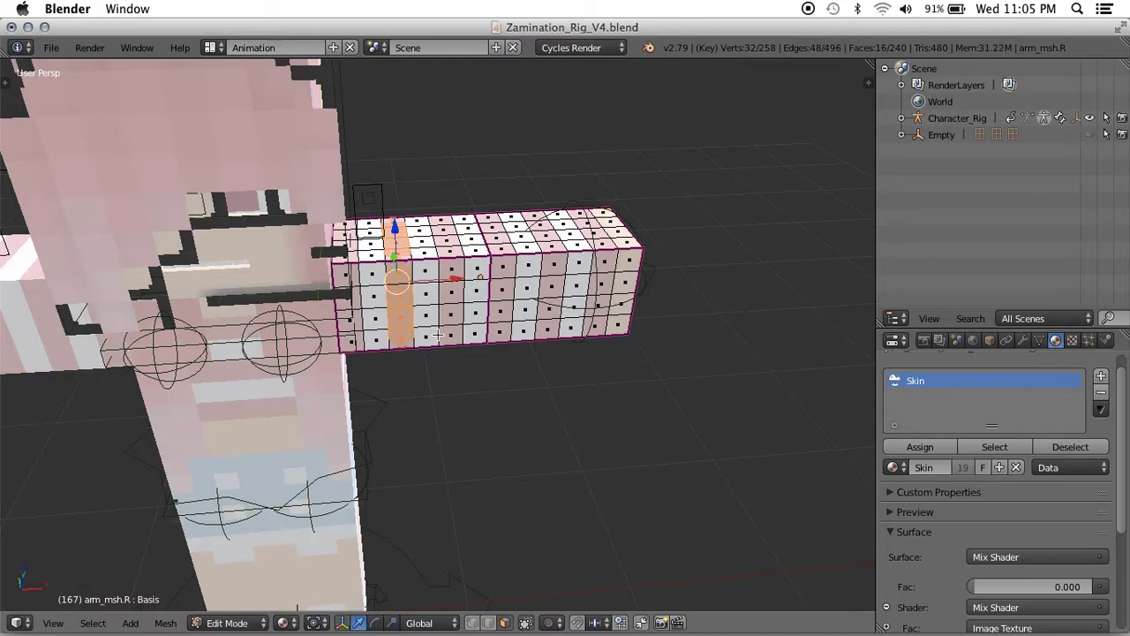
key(Tab)
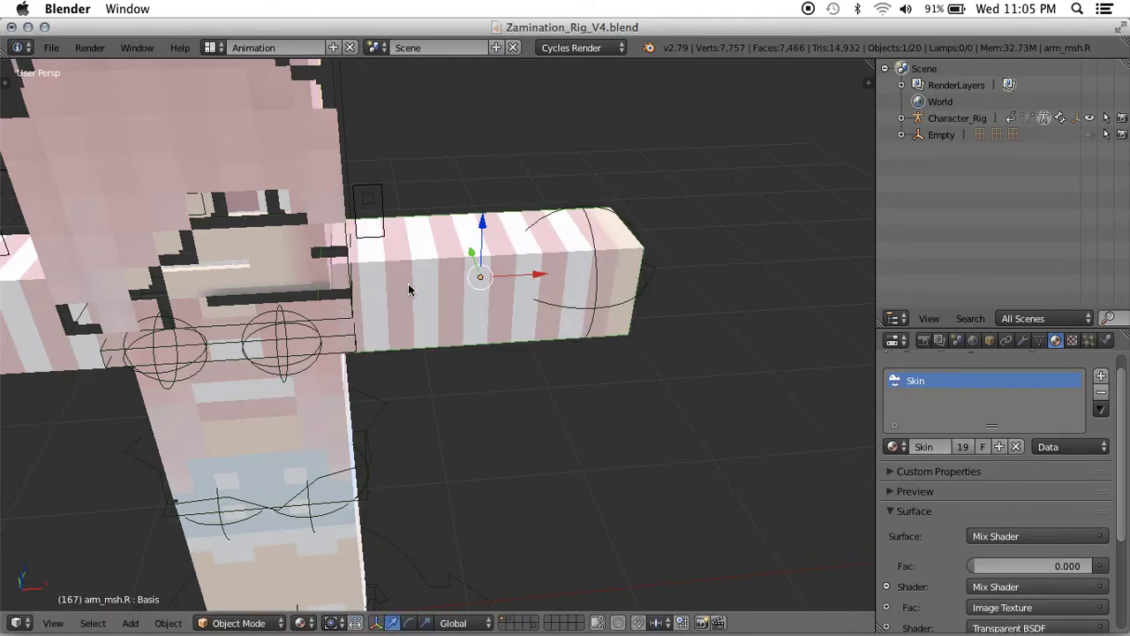
key(Tab)
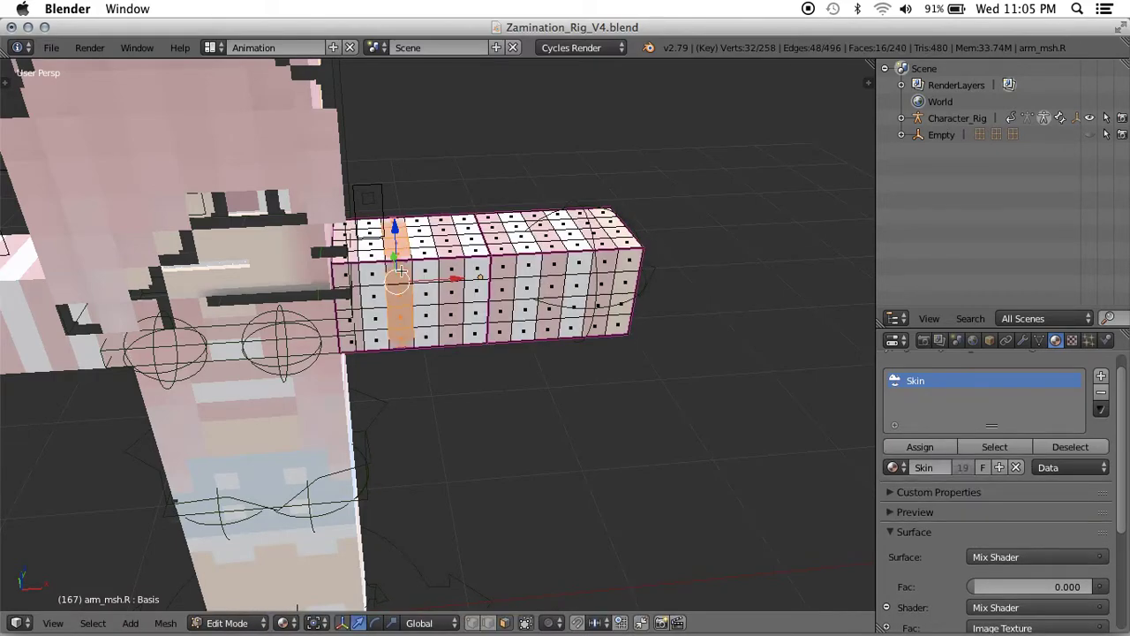
key(p)
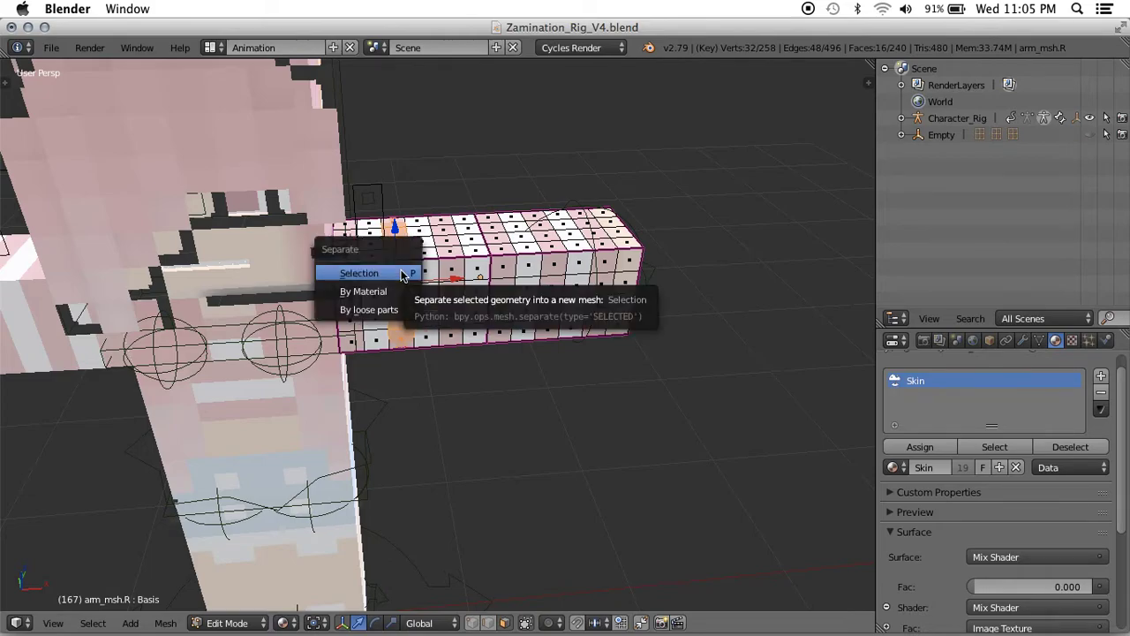
click(401, 269)
key(Tab)
right_click(401, 269)
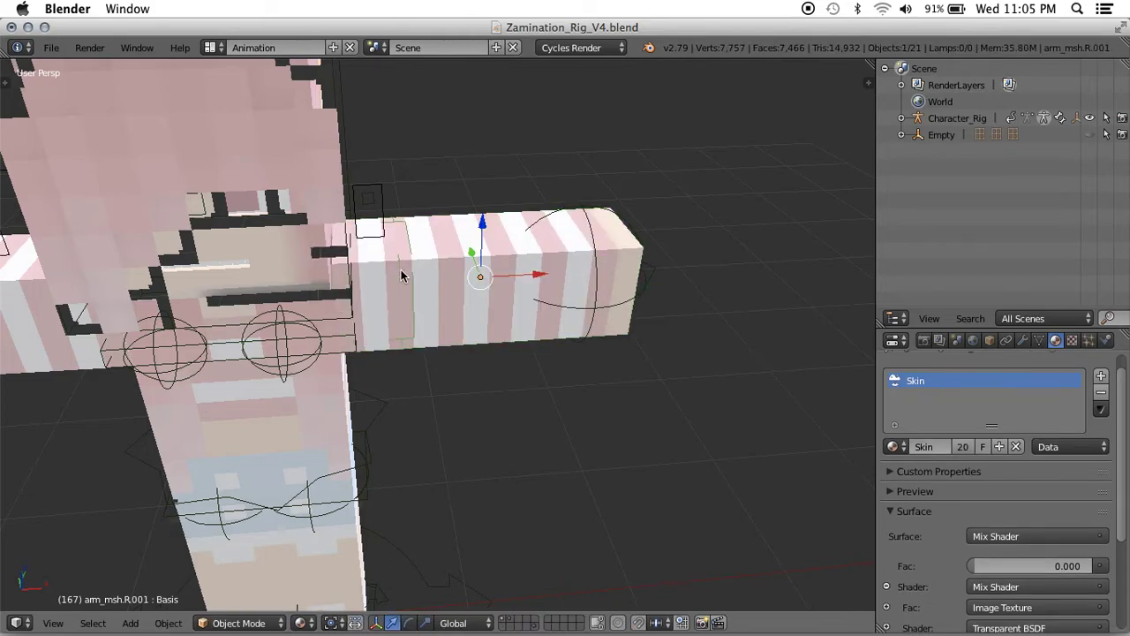
Test-move the separated ring and the right arm's IK control, cancelling each move.
key(g)
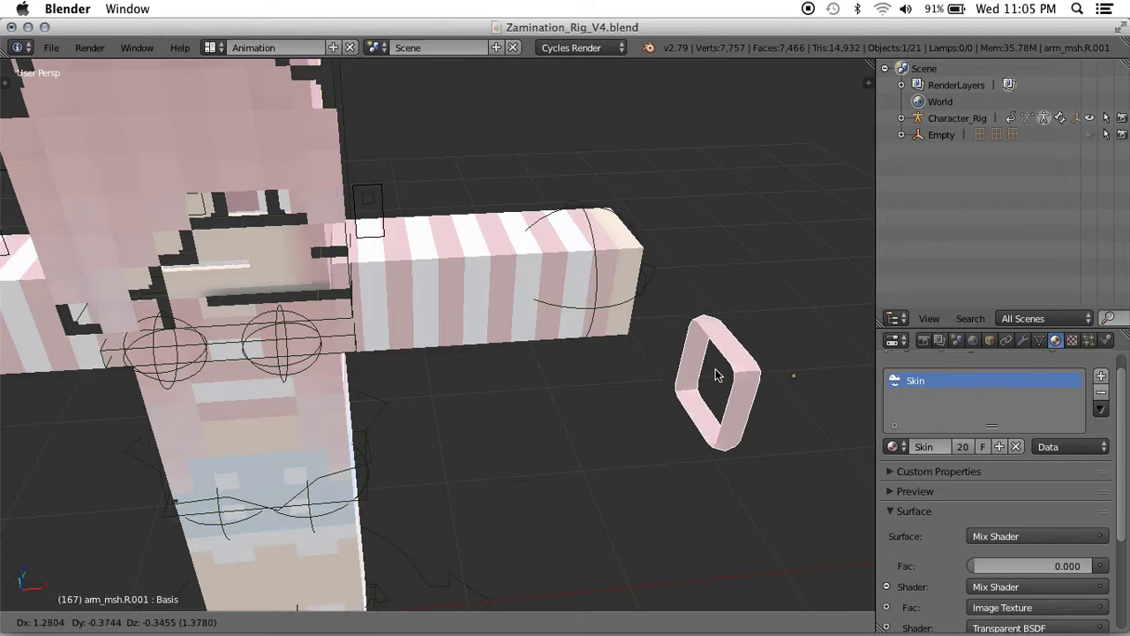
right_click(430, 298)
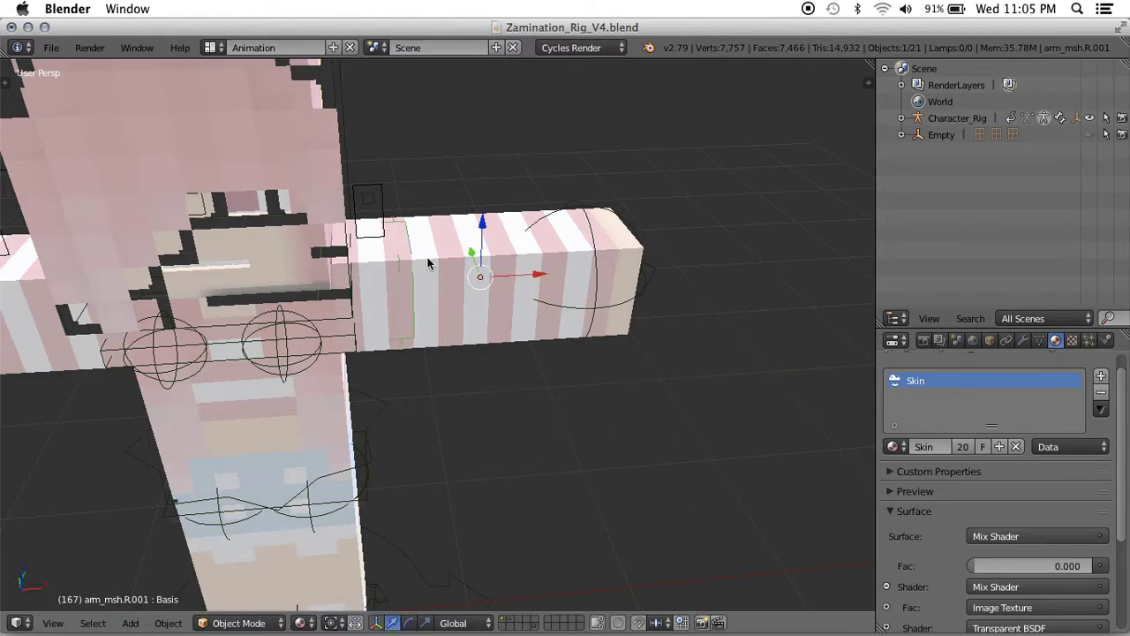
right_click(601, 283)
key(ctrl+Tab)
right_click(590, 298)
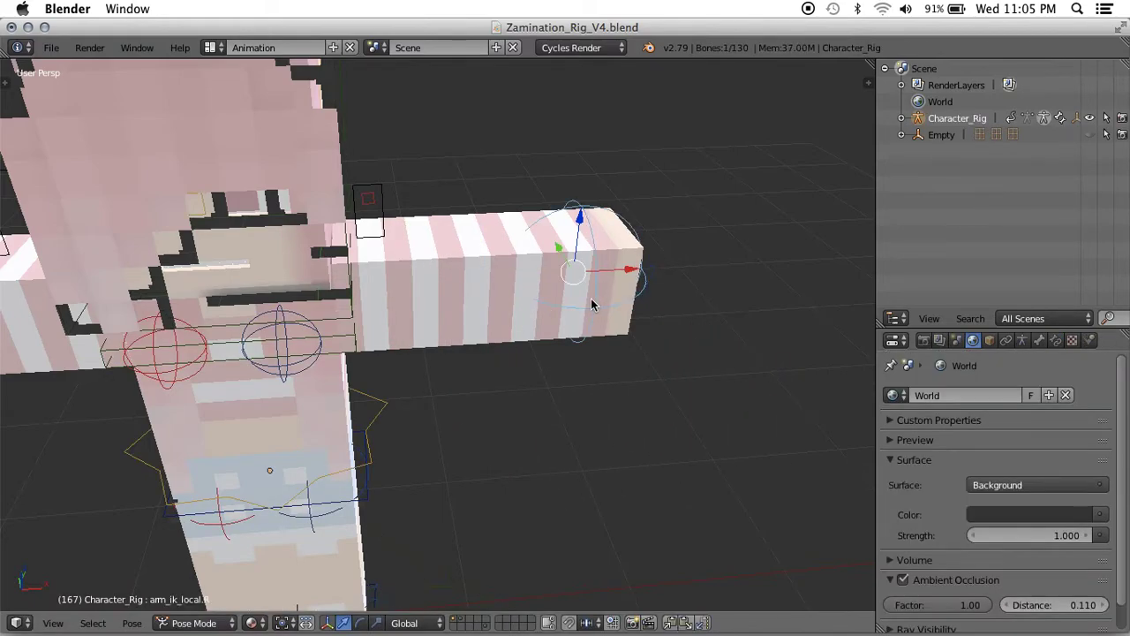
key(g)
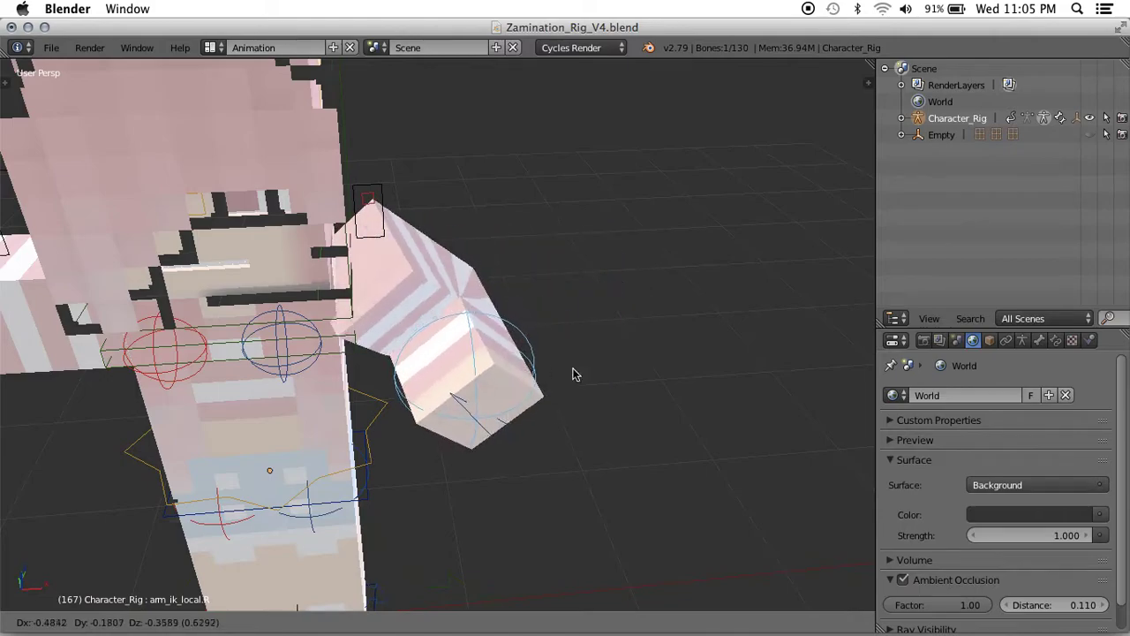
right_click(598, 377)
right_click(407, 316)
key(g)
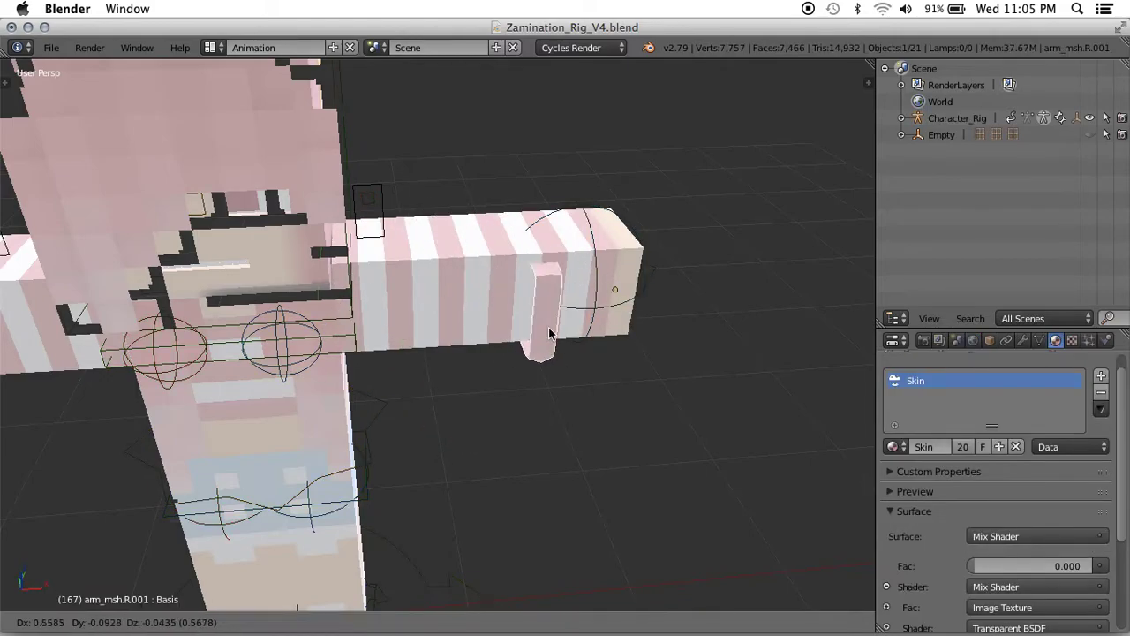
right_click(656, 439)
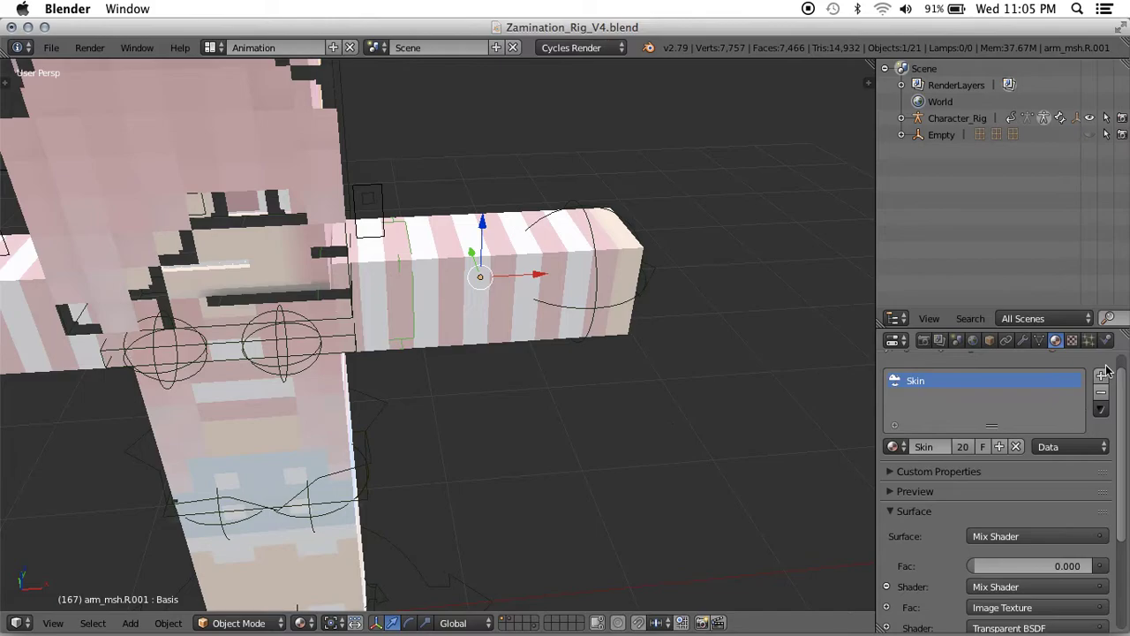
Add a Solidify modifier to the separated ring and set its thickness to -0.1070.
click(1022, 340)
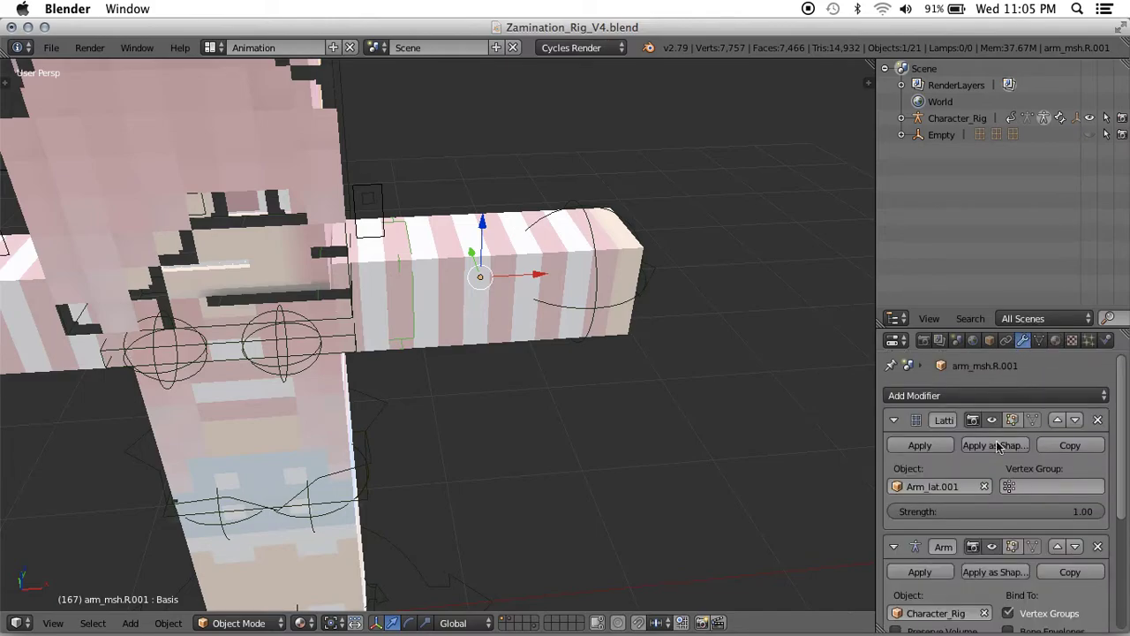
click(1006, 397)
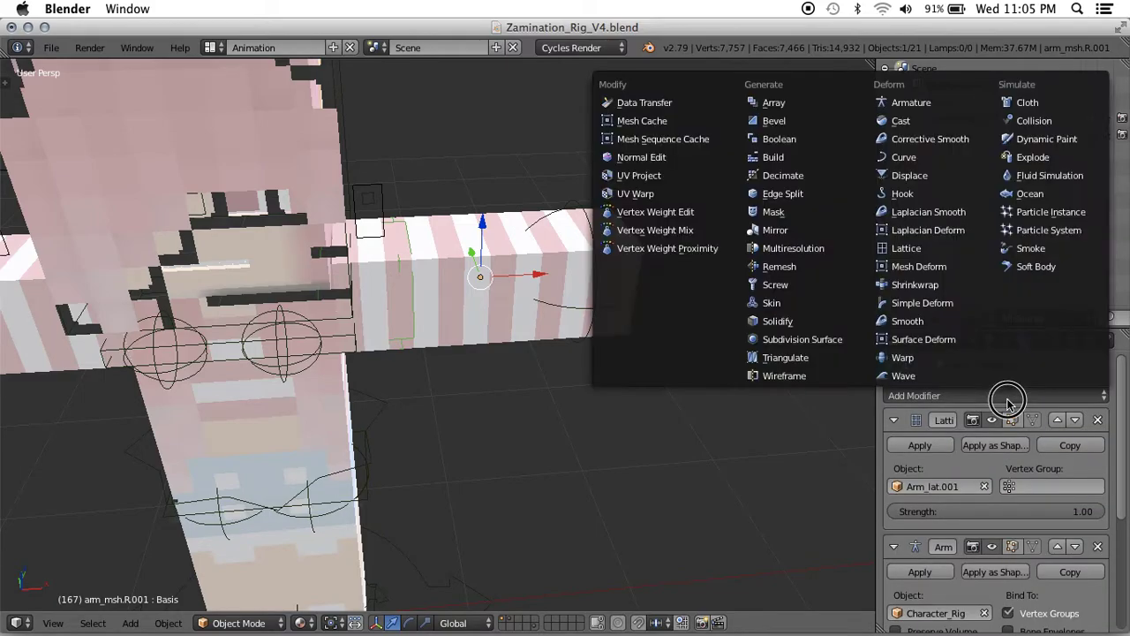
click(803, 339)
scroll(975, 491, down, 4)
scroll(967, 512, down, 2)
scroll(939, 569, down, 5)
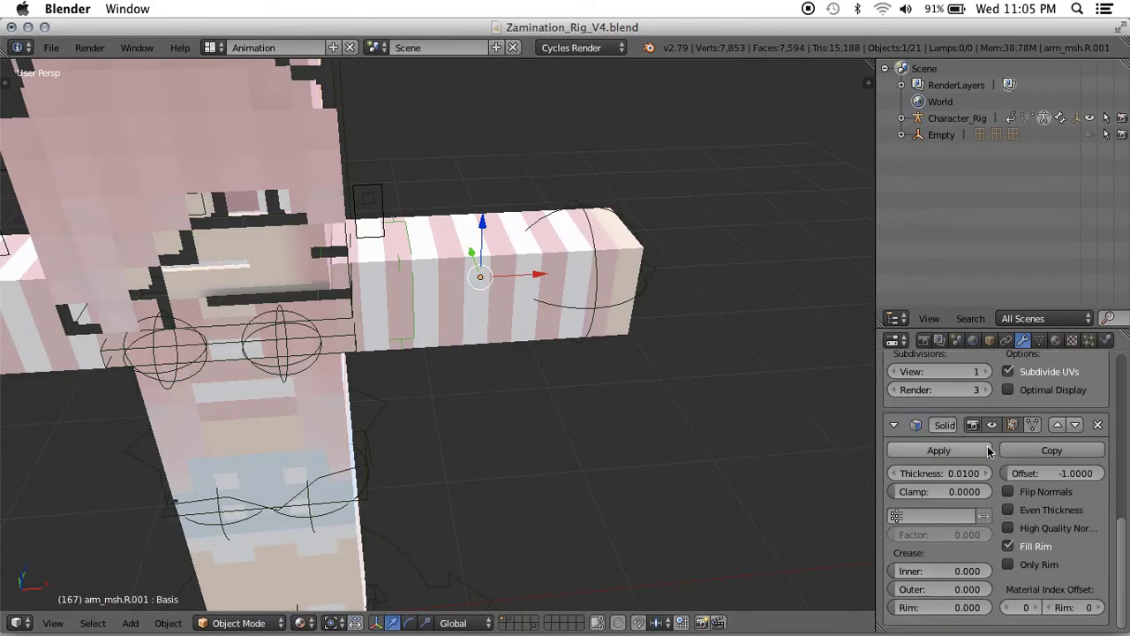
drag(940, 473, 984, 473)
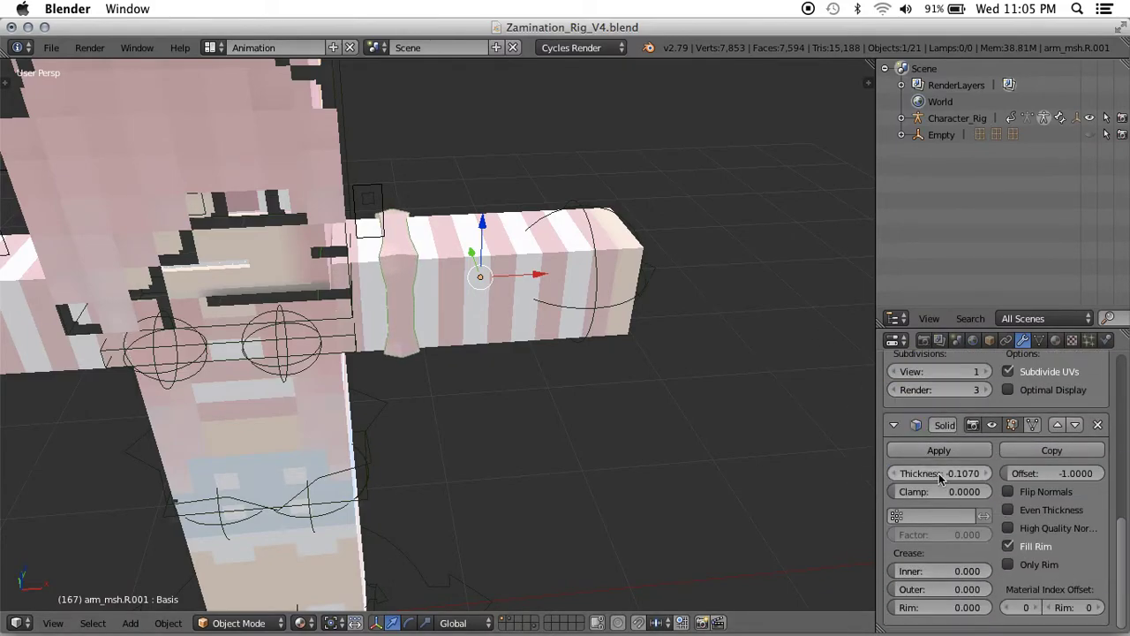
Remove the Subdivision Surface modifier from the separated ring.
scroll(1050, 419, up, 3)
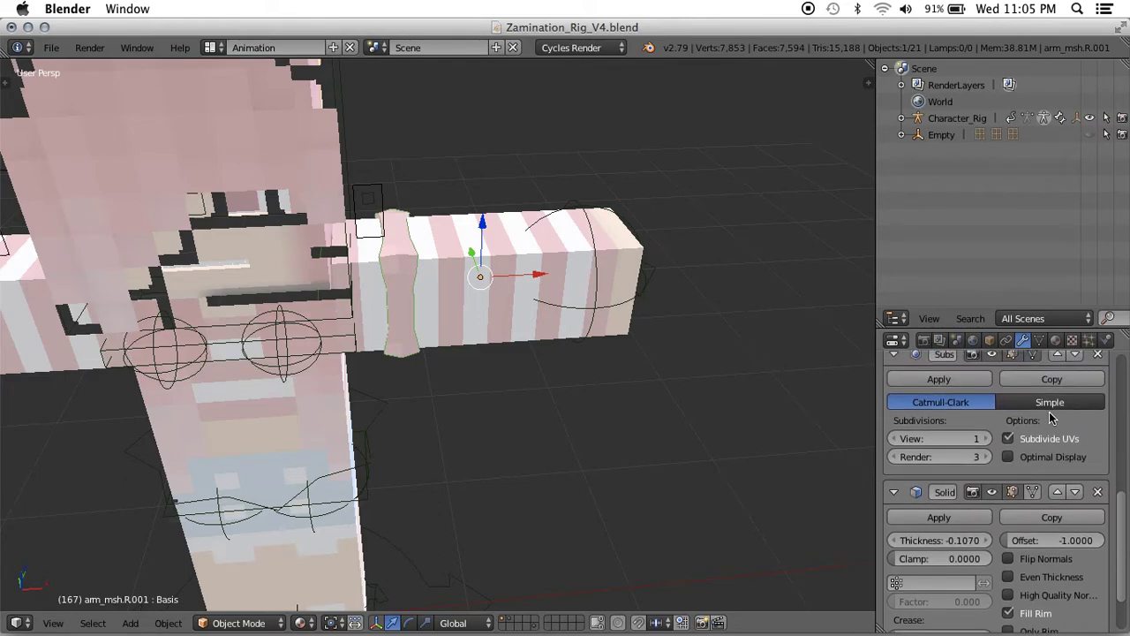
scroll(1050, 417, up, 1)
click(1097, 377)
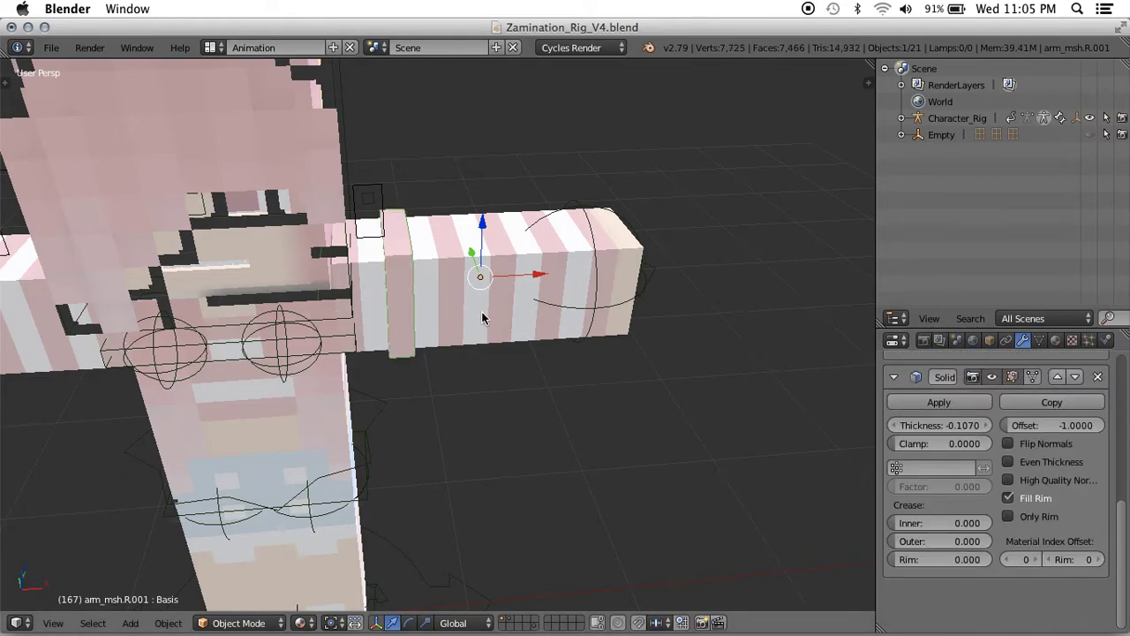
Inspect the raised sleeve band on the right arm up close and from several sides.
scroll(556, 283, left, 5)
scroll(556, 284, right, 3)
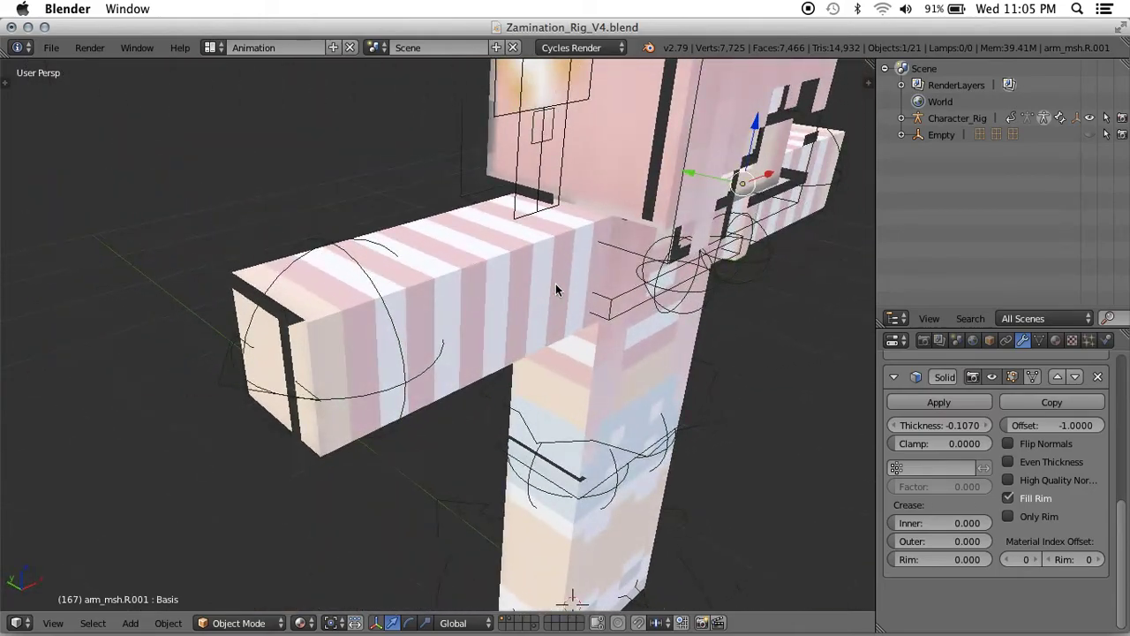
scroll(555, 284, left, 3)
key(shift+f)
key(w)
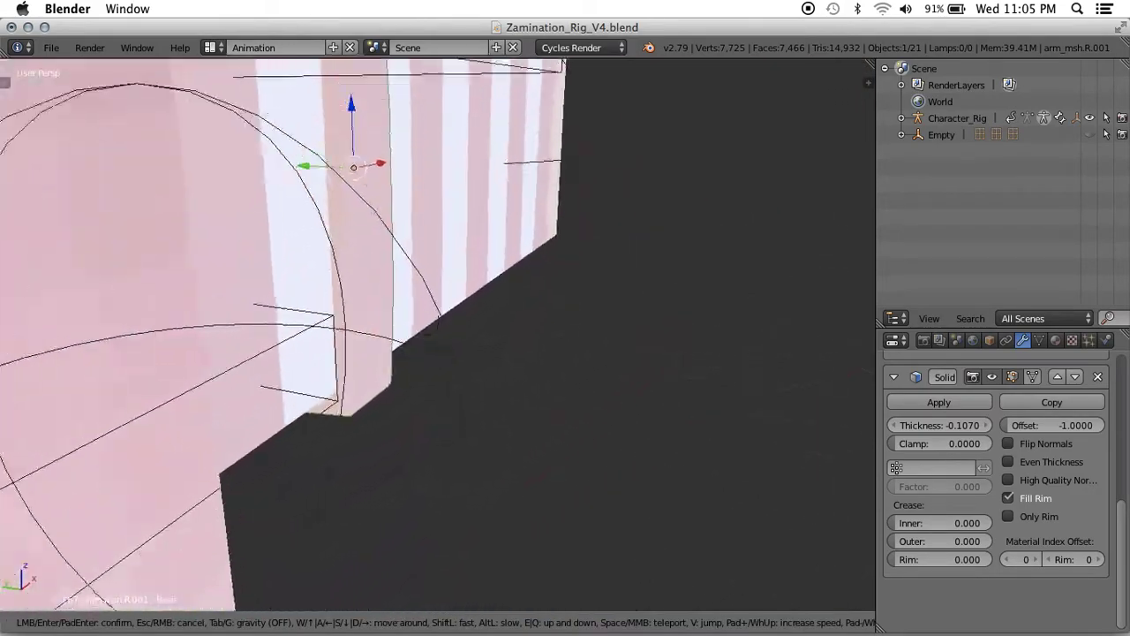
key(d)
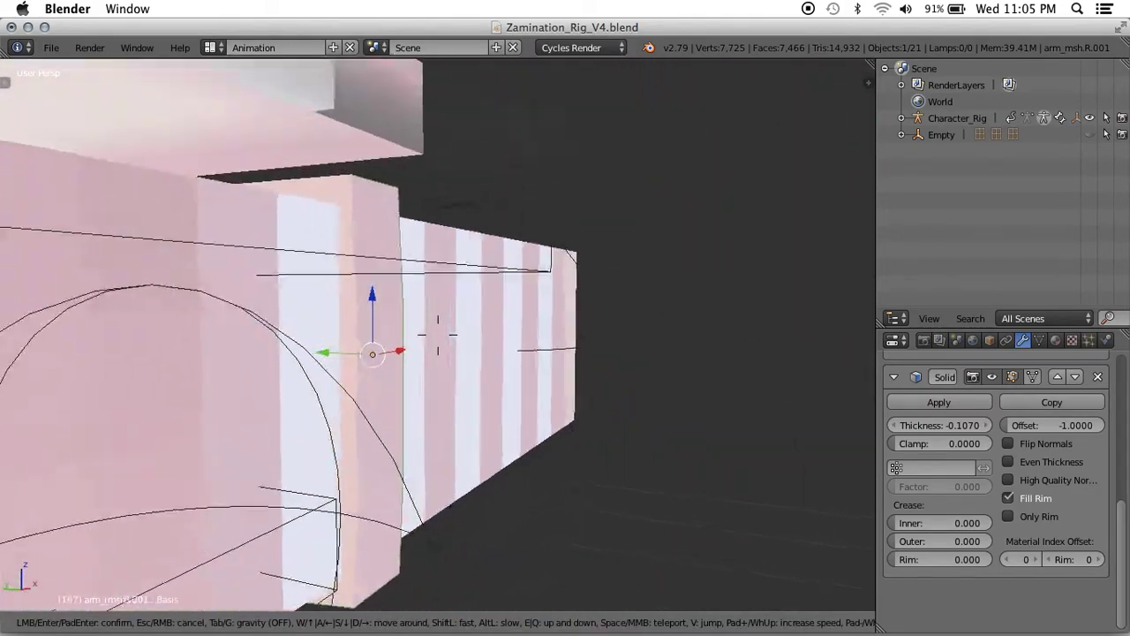
key(w)
key(s)
key(s)
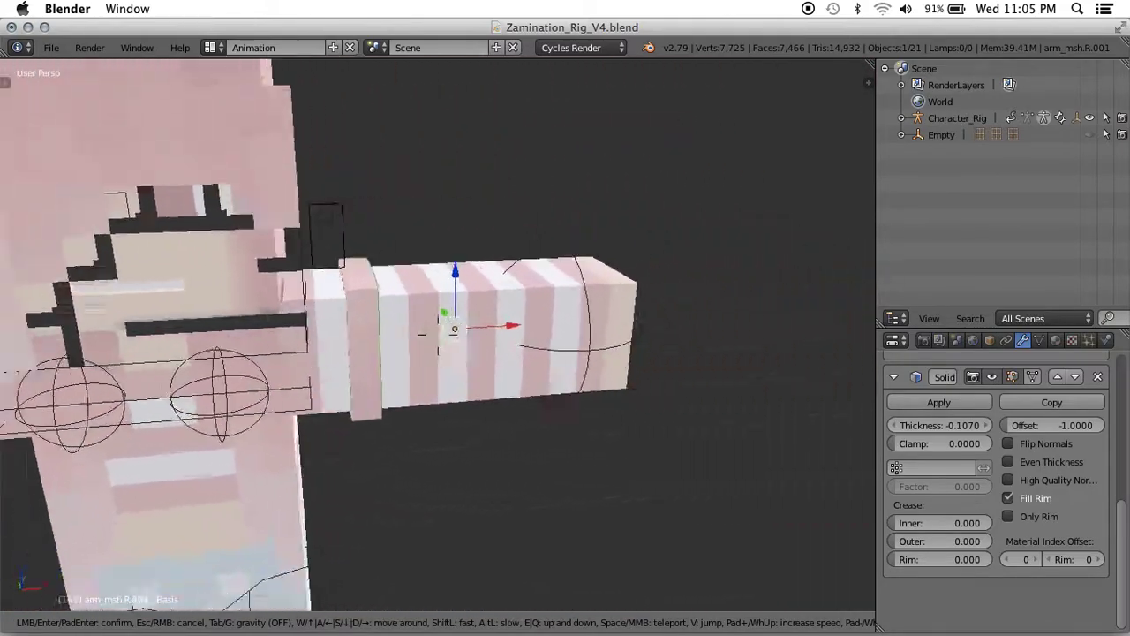
click(439, 340)
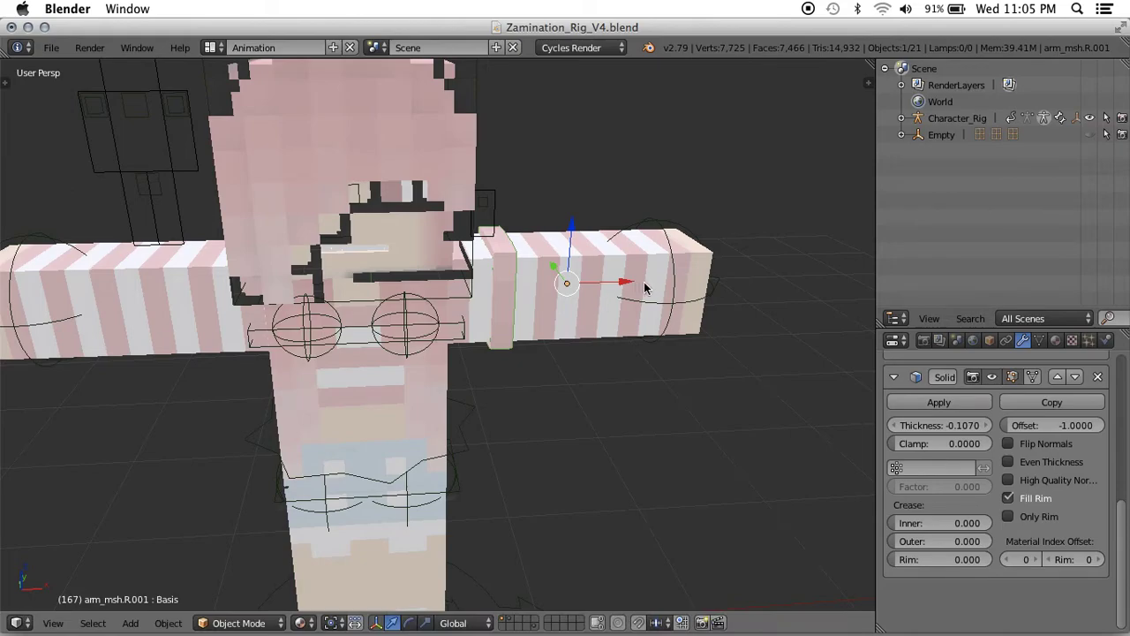
Examine the whole character from the front and the side, up close and at a distance.
key(shift+f)
key(s)
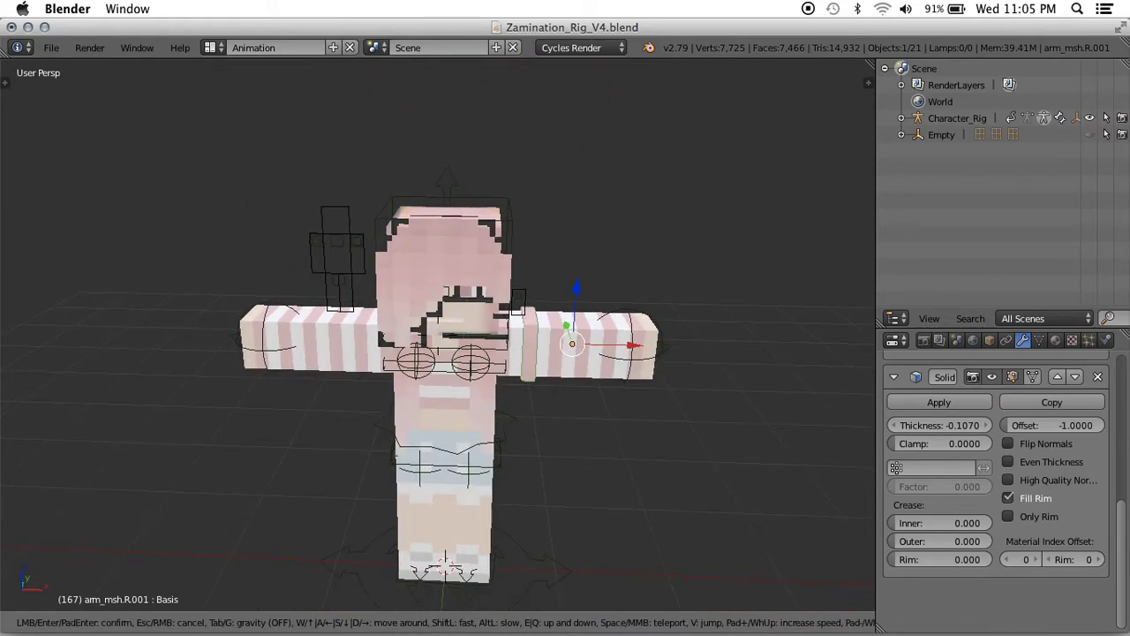
key(w)
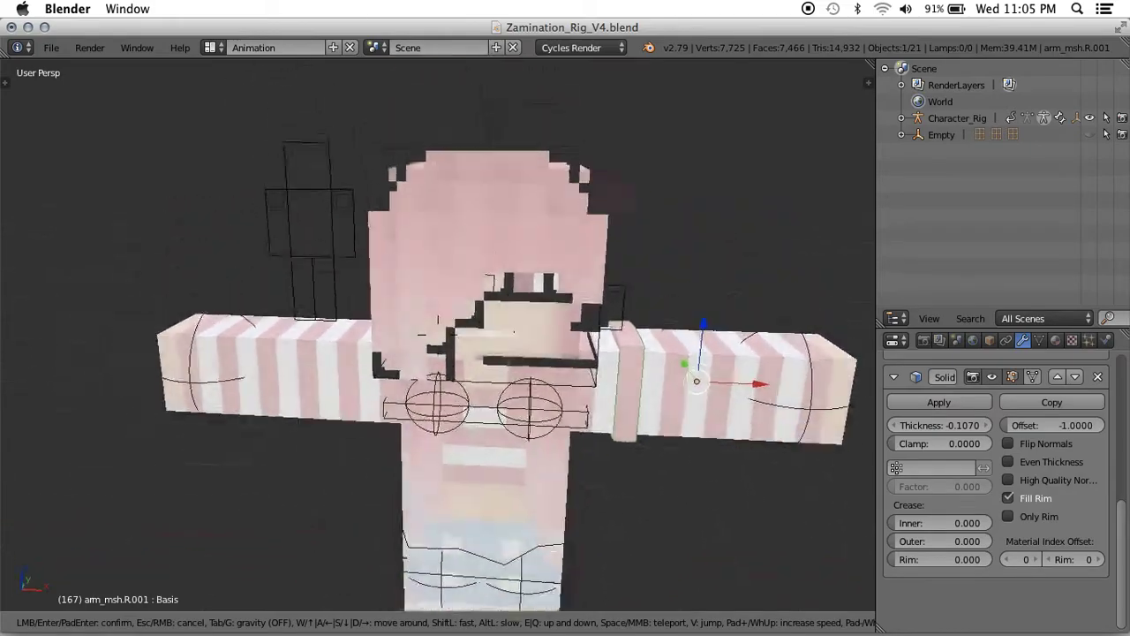
key(s)
key(w)
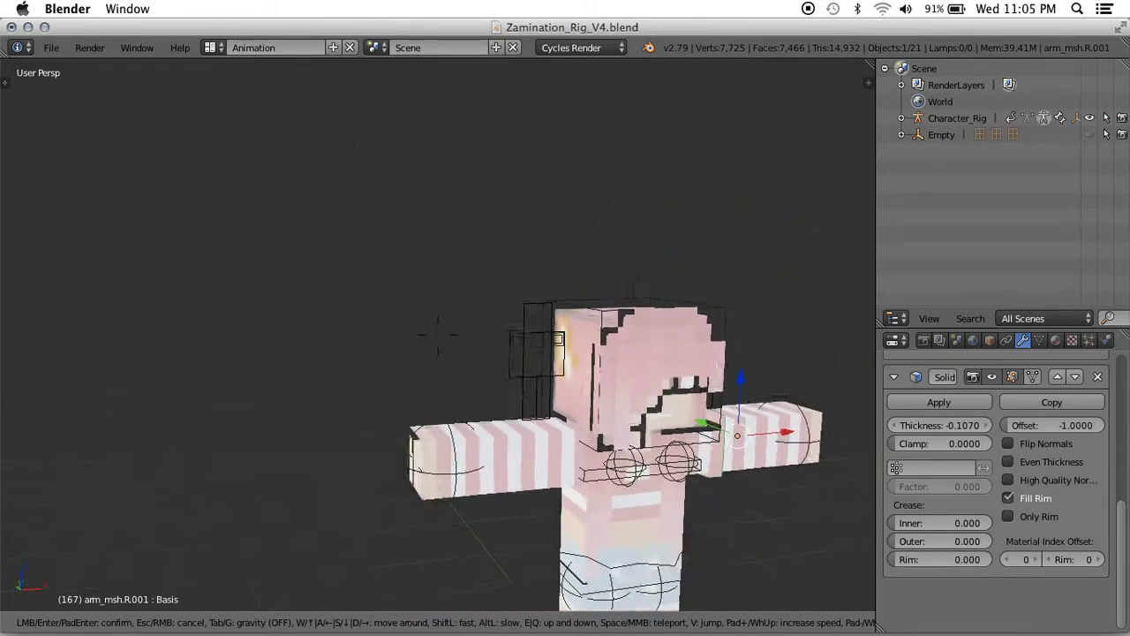
key(w)
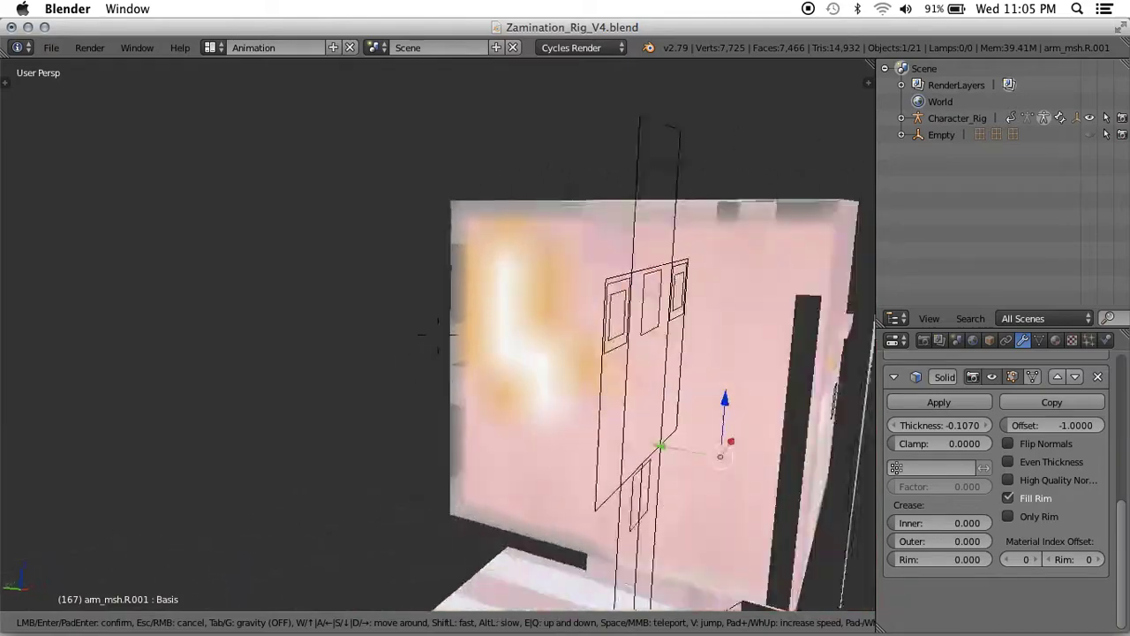
key(s)
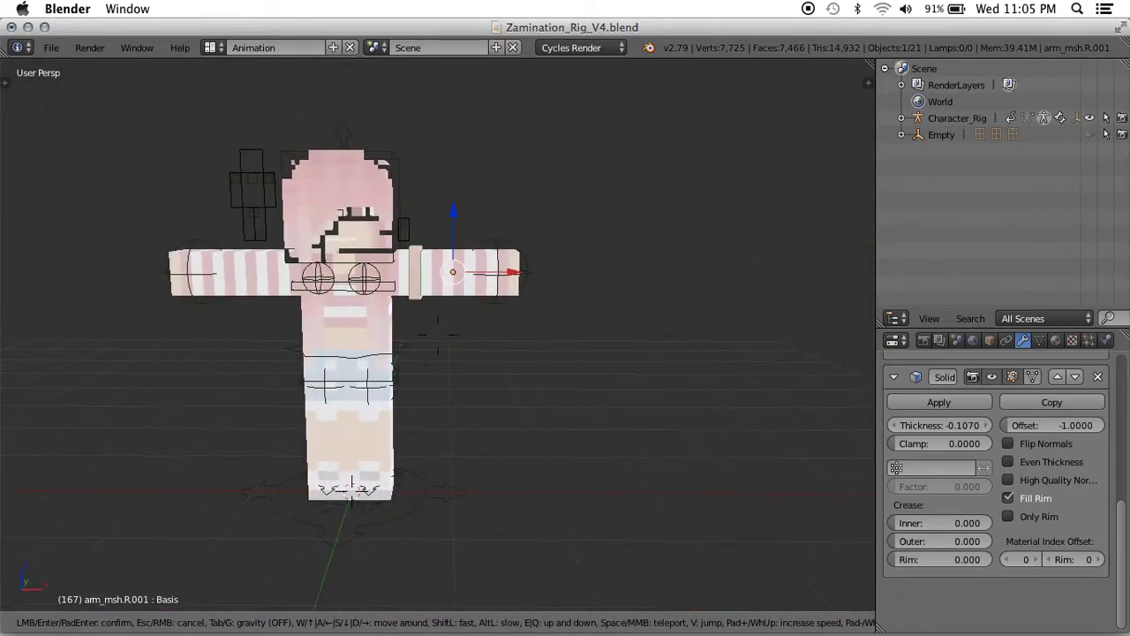
click(439, 340)
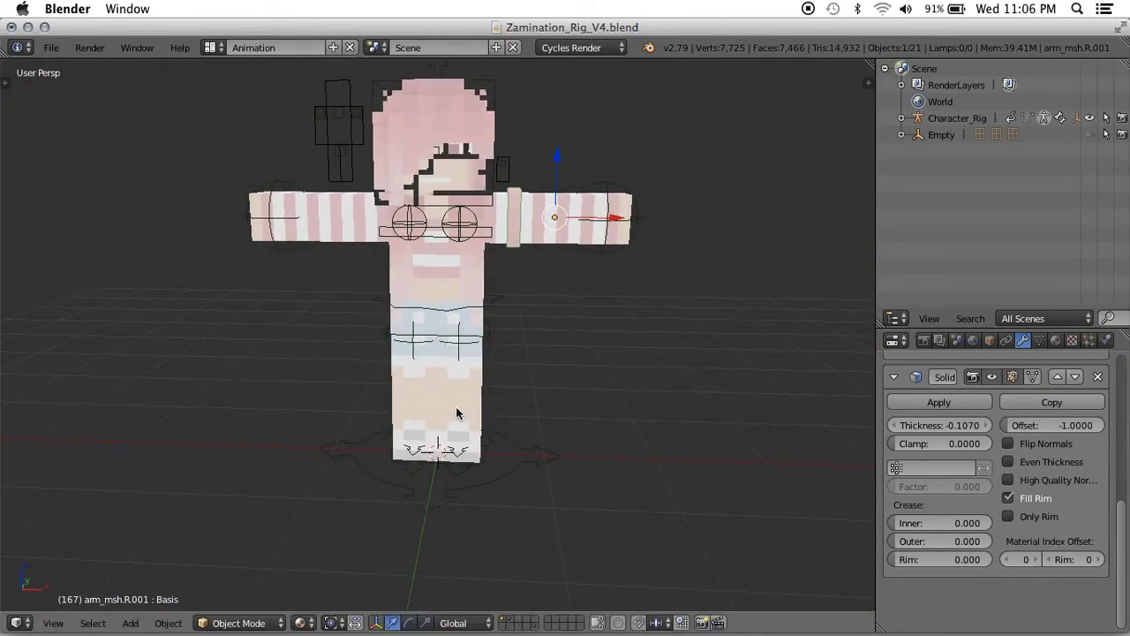
Move the right leg's IK control slightly outward, away from the other foot.
right_click(468, 477)
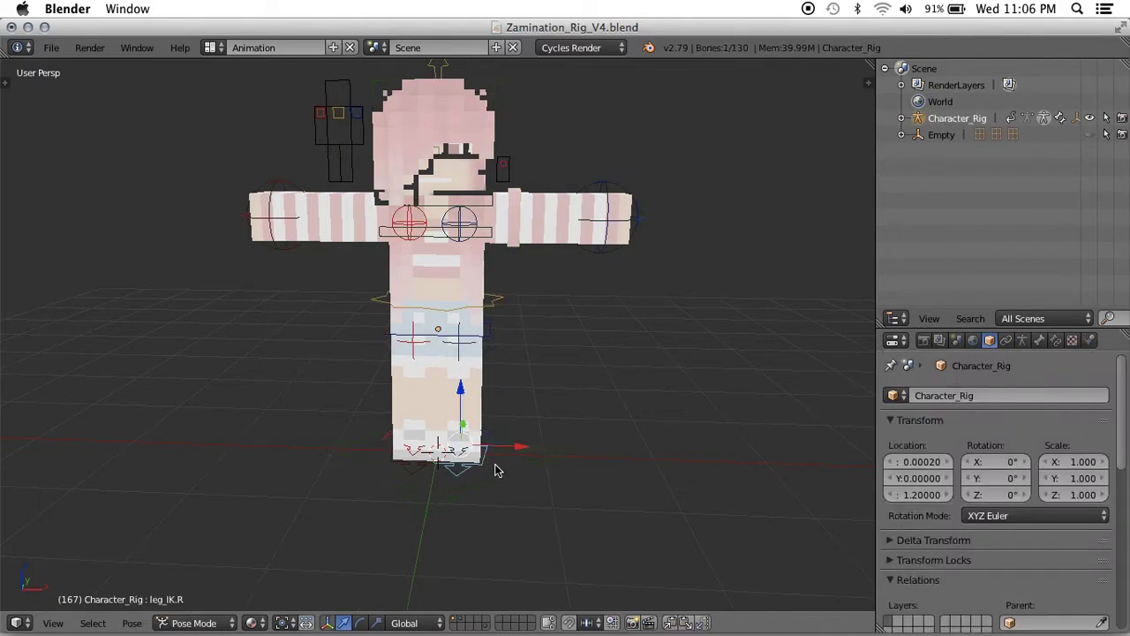
key(g)
click(527, 445)
Reposition the left leg's IK control slightly and rotate it about the global Z axis so the foot points outward.
right_click(413, 469)
key(g)
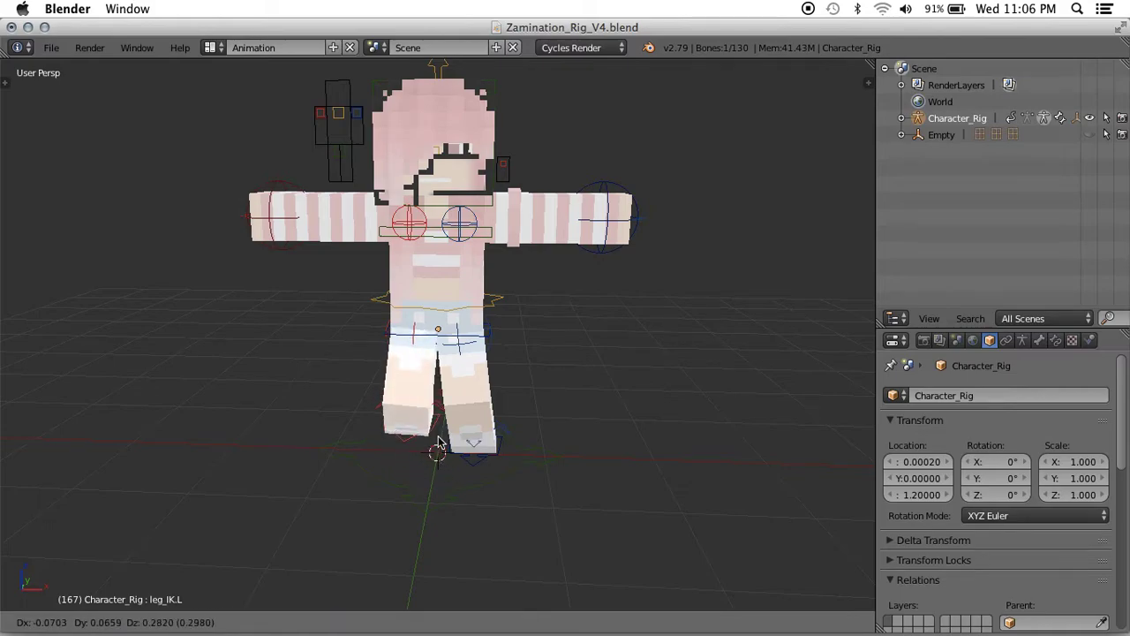
right_click(437, 448)
key(g)
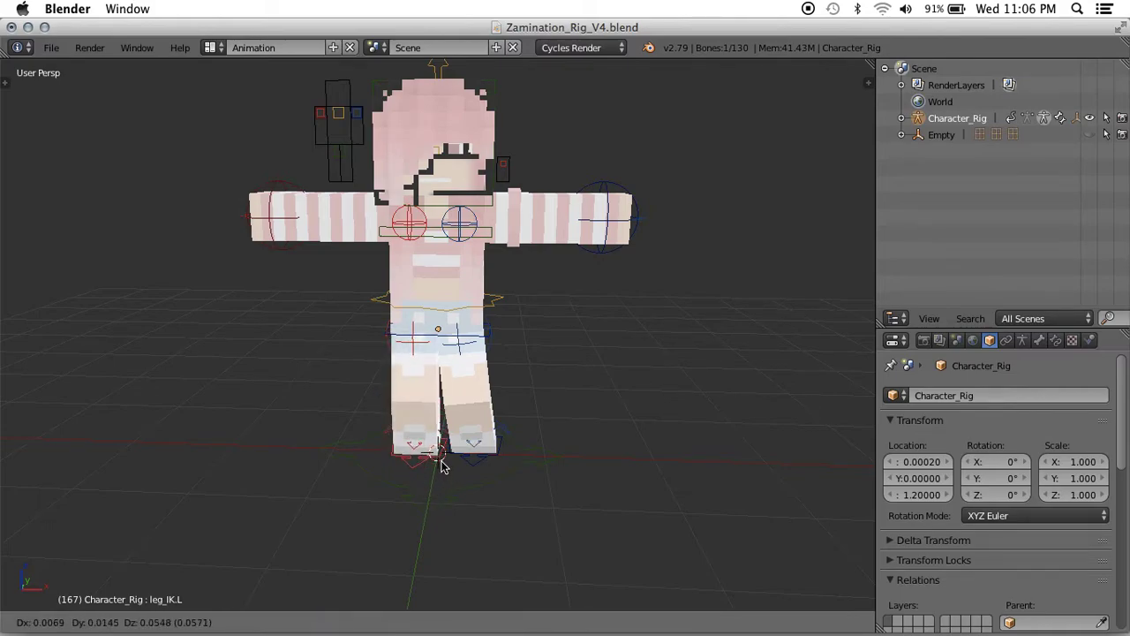
click(443, 461)
click(443, 461)
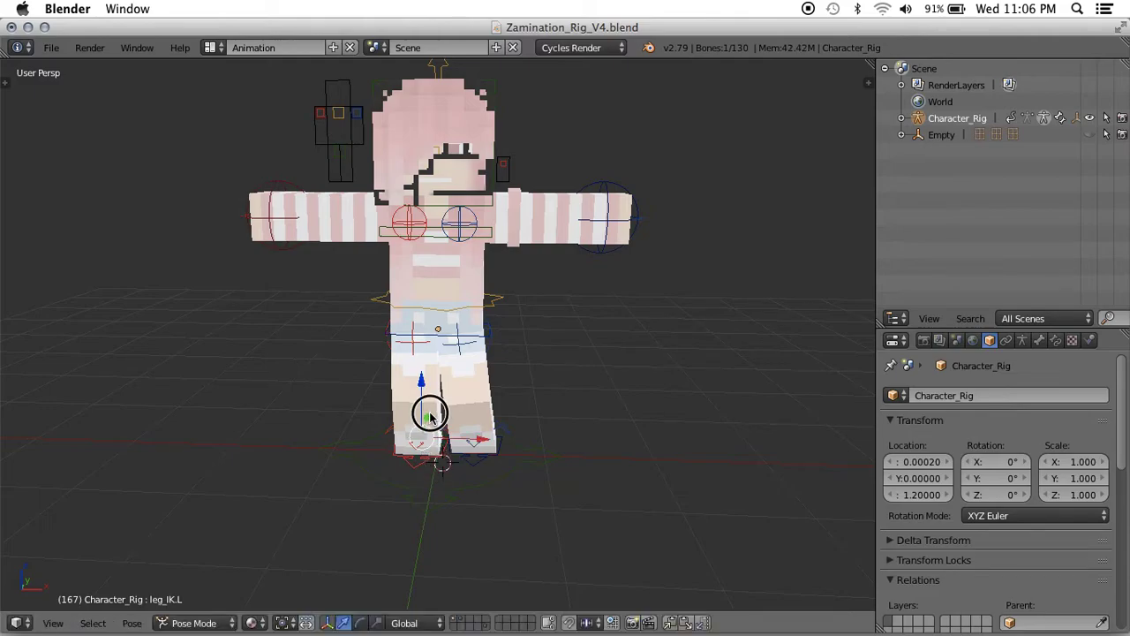
drag(430, 415, 430, 422)
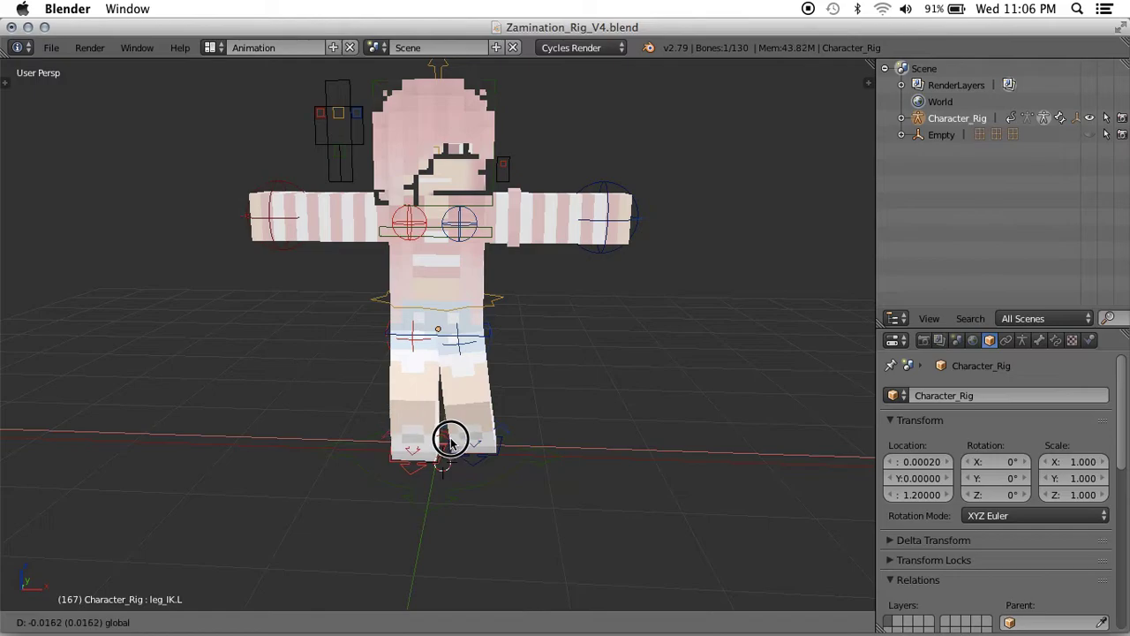
key(r)
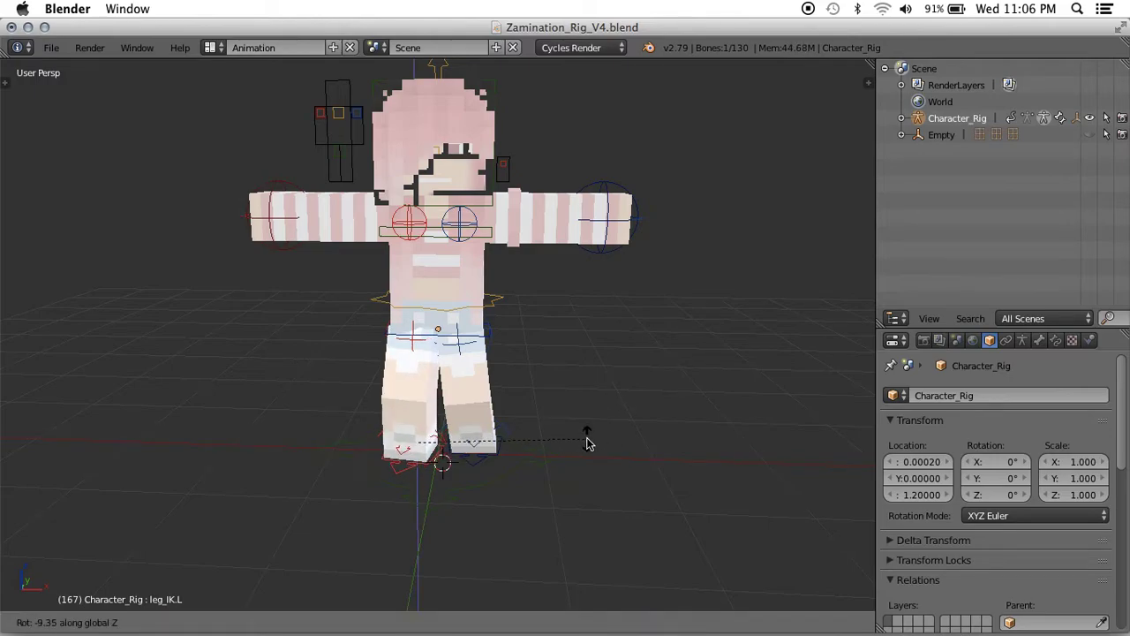
click(534, 454)
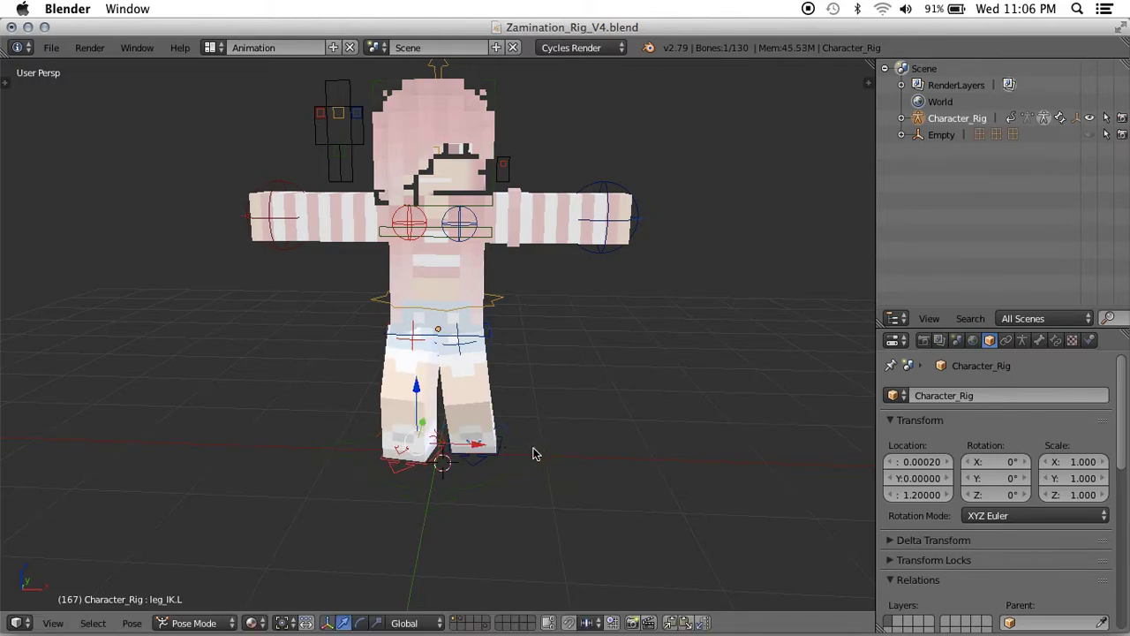
Select the rig's chest control.
right_click(450, 245)
right_click(488, 230)
key(r)
right_click(527, 217)
key(r)
key(x)
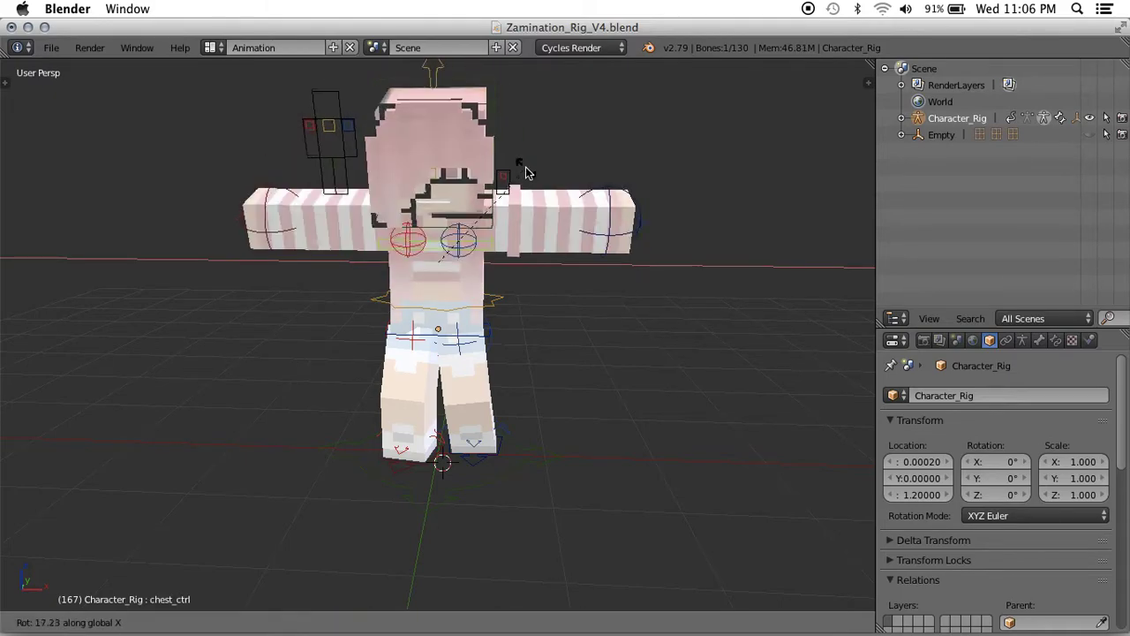
right_click(526, 192)
key(r)
key(z)
right_click(547, 231)
Rotate the chest control by about -14 degrees around the global Z axis.
key(r)
key(z)
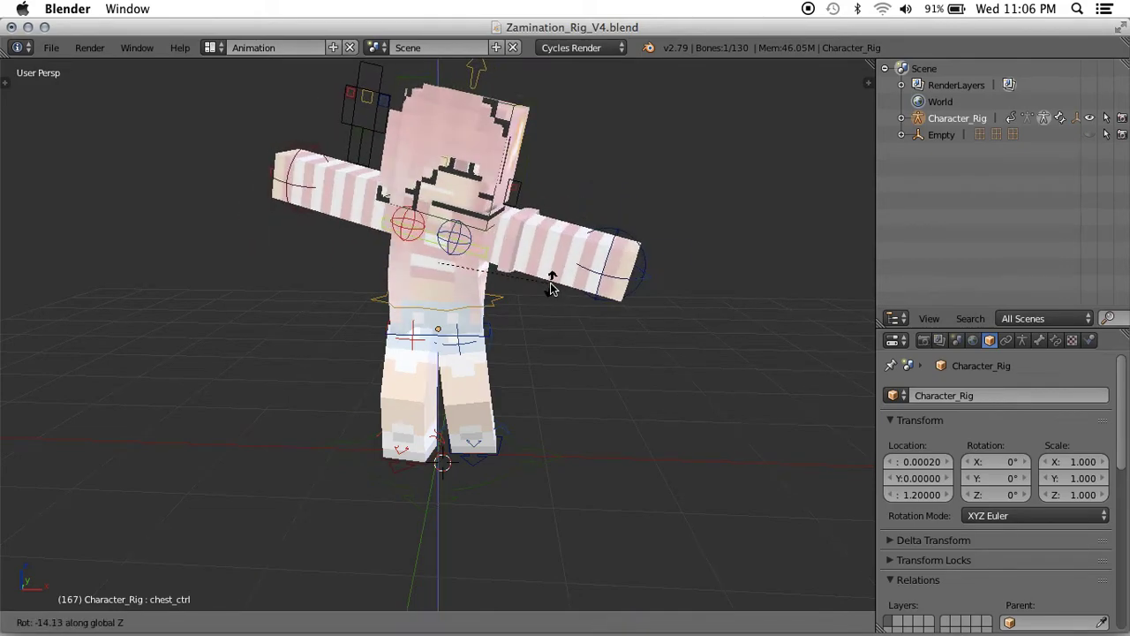
click(550, 283)
Rotate the head control around the global Z axis, turning the face slightly back toward the front.
right_click(482, 228)
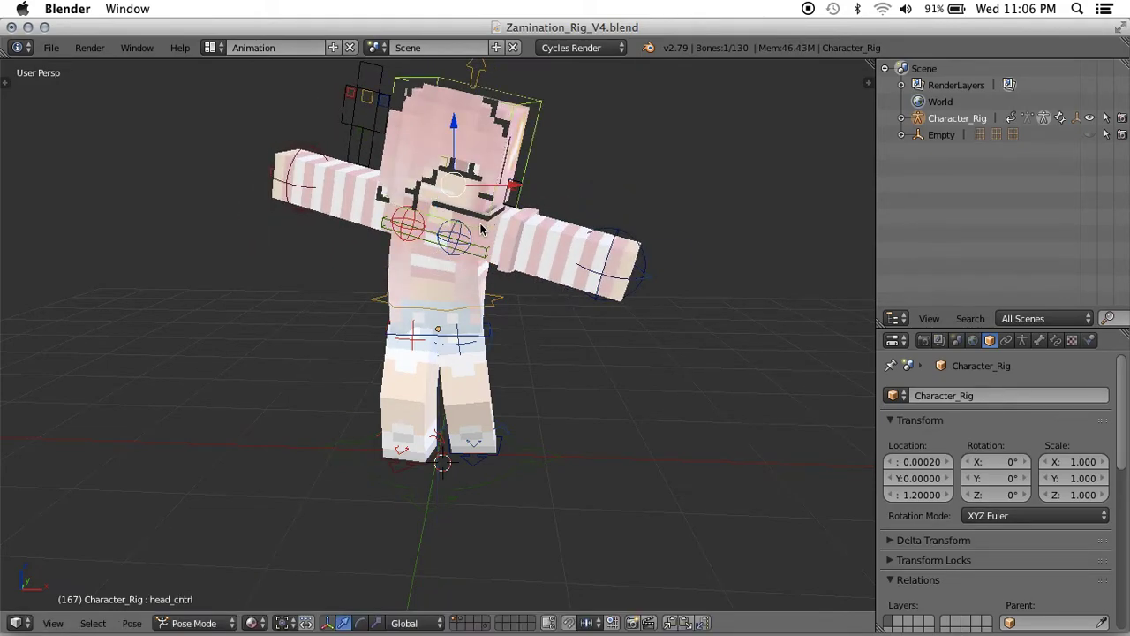
key(r)
key(x)
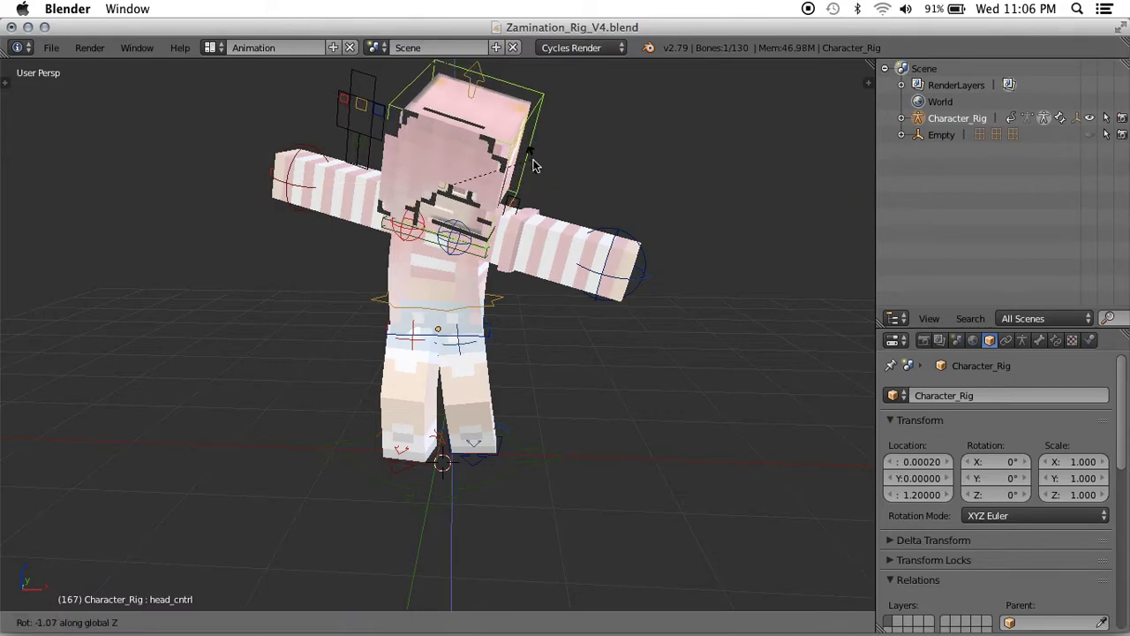
key(z)
click(557, 191)
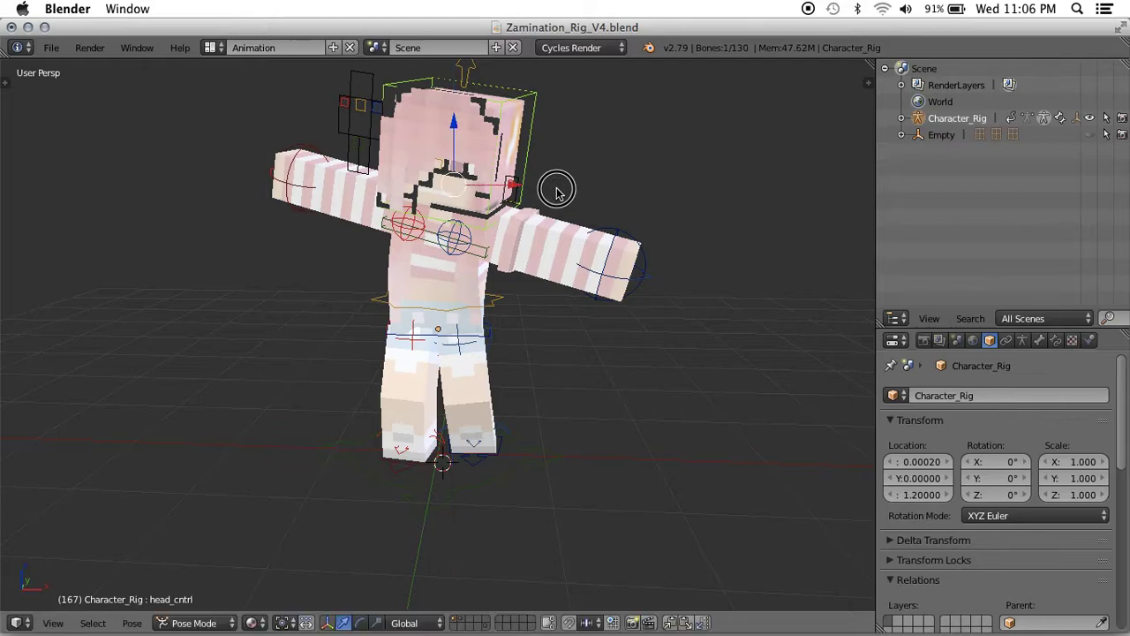
Lower both arms beside the body by moving the right and left arm IK controls down and inward.
right_click(645, 288)
key(g)
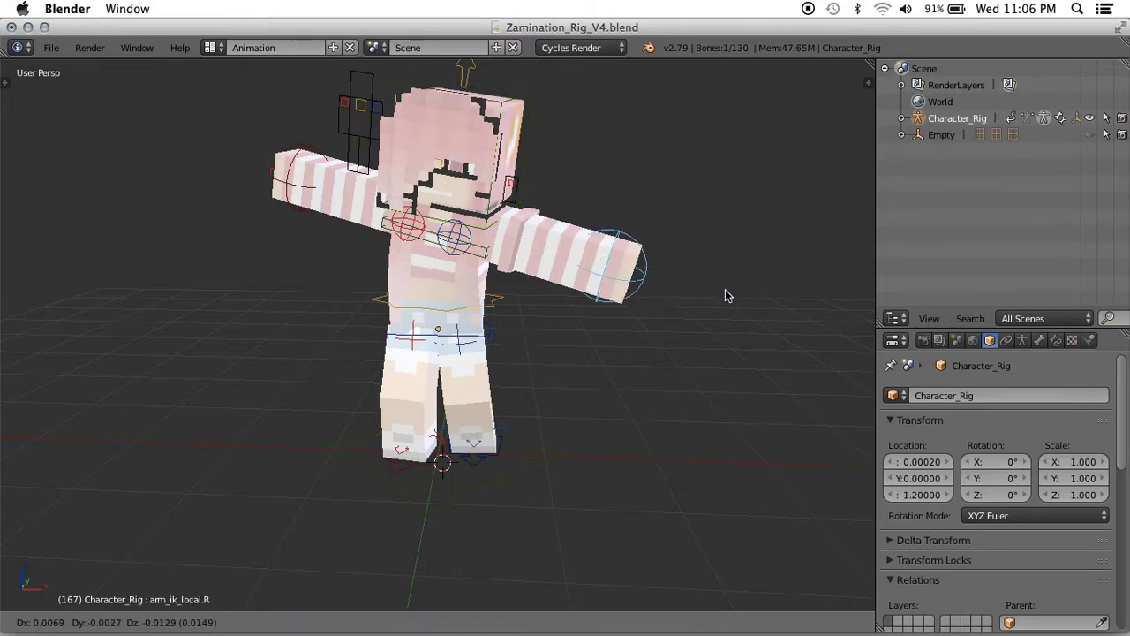
click(641, 337)
right_click(285, 189)
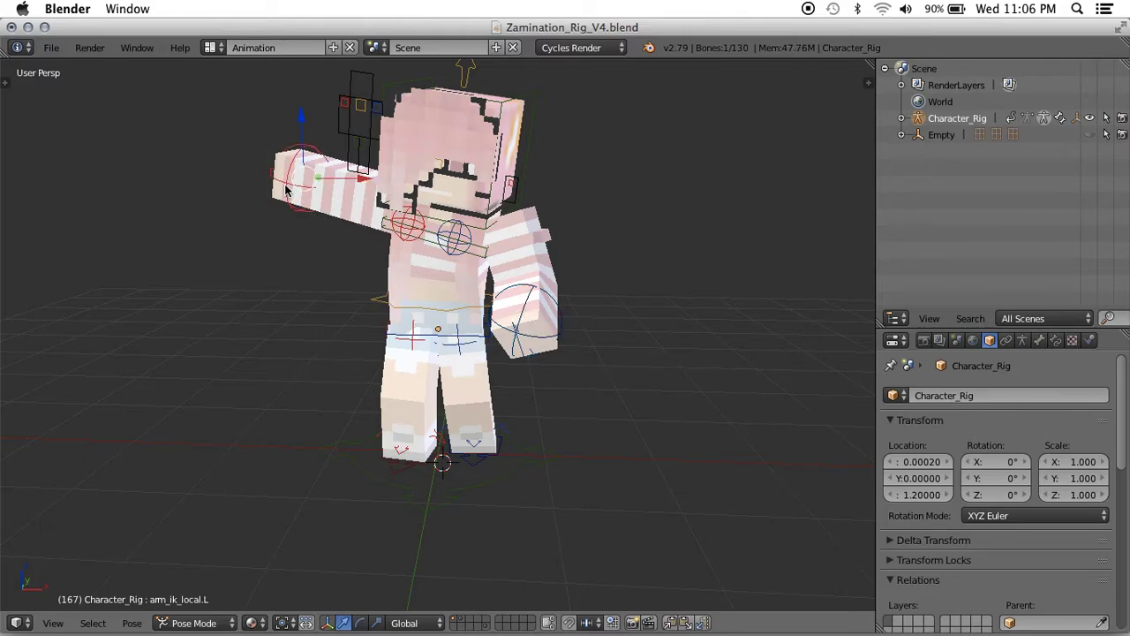
key(g)
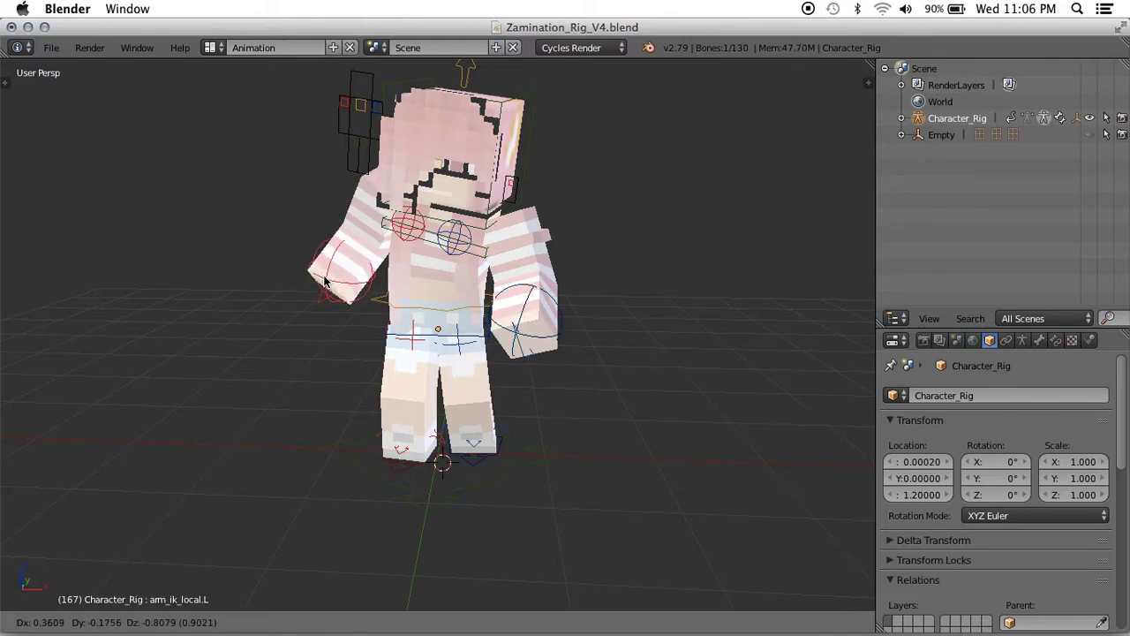
click(326, 283)
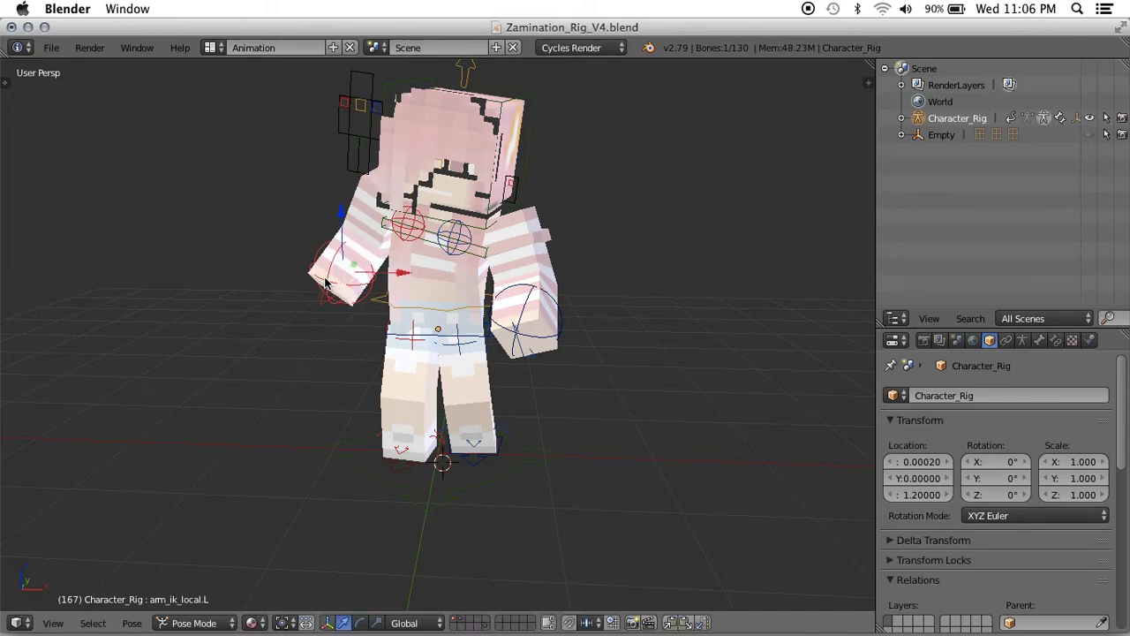
Examine the posed character from several angles and distances.
key(shift+f)
key(w)
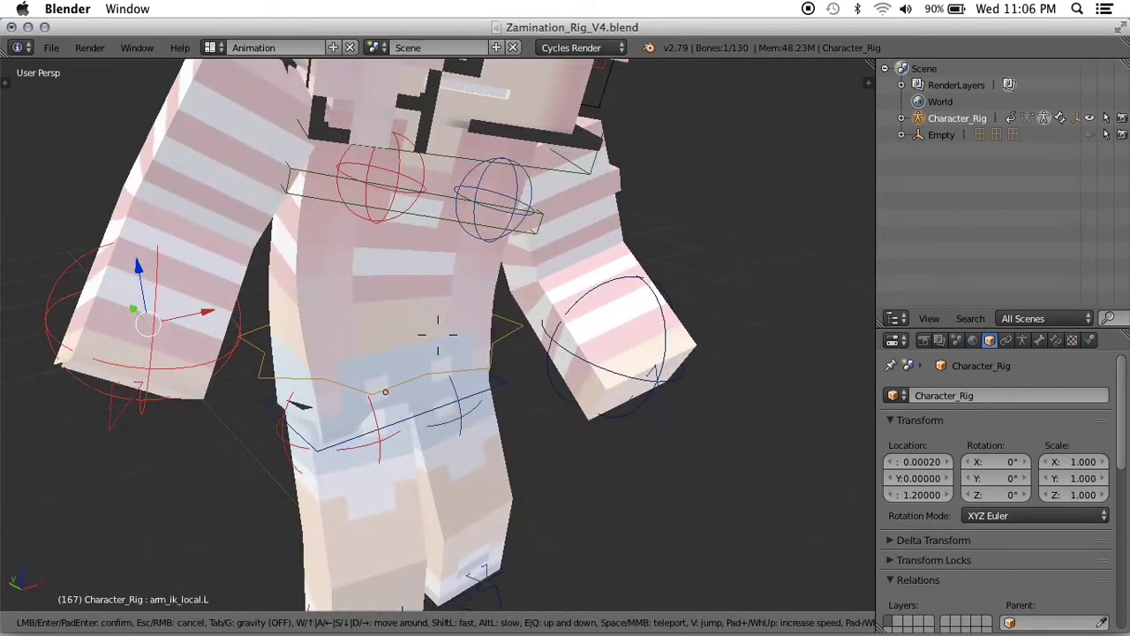
key(s)
key(w)
key(s)
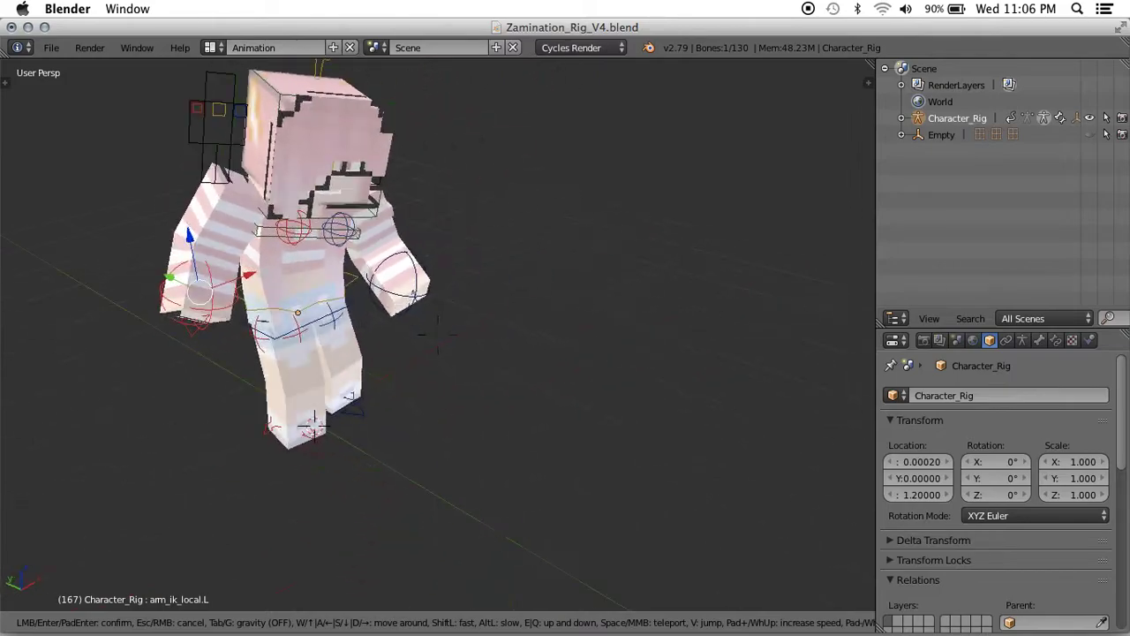
key(s)
click(438, 338)
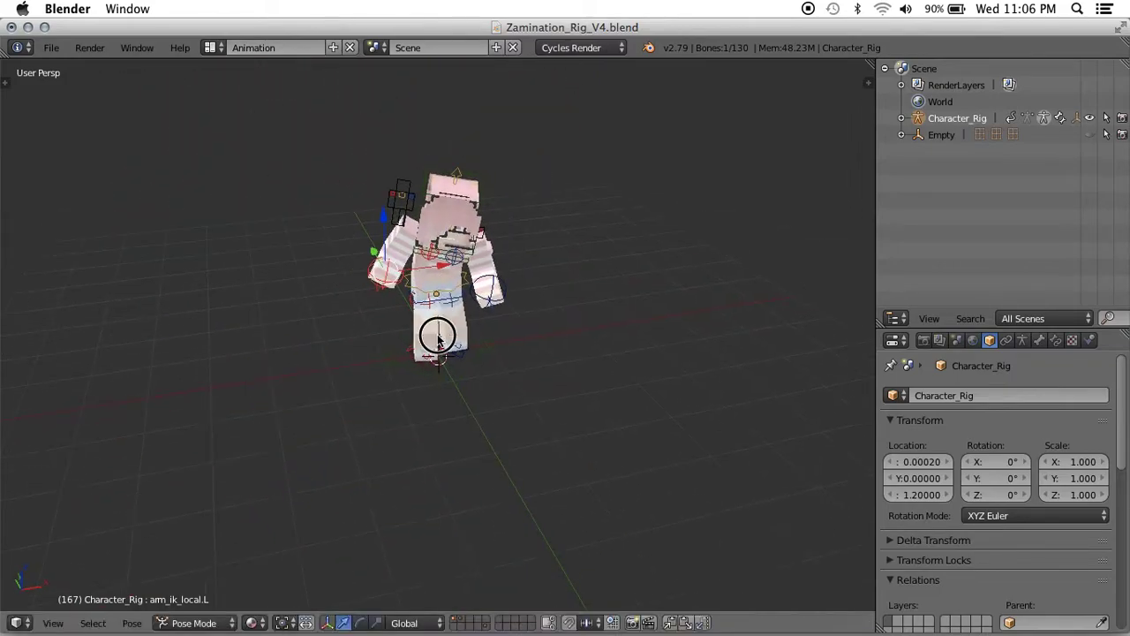
Add a cube mesh to the scene at the character's feet.
key(shift+a)
mouse_move(438, 338)
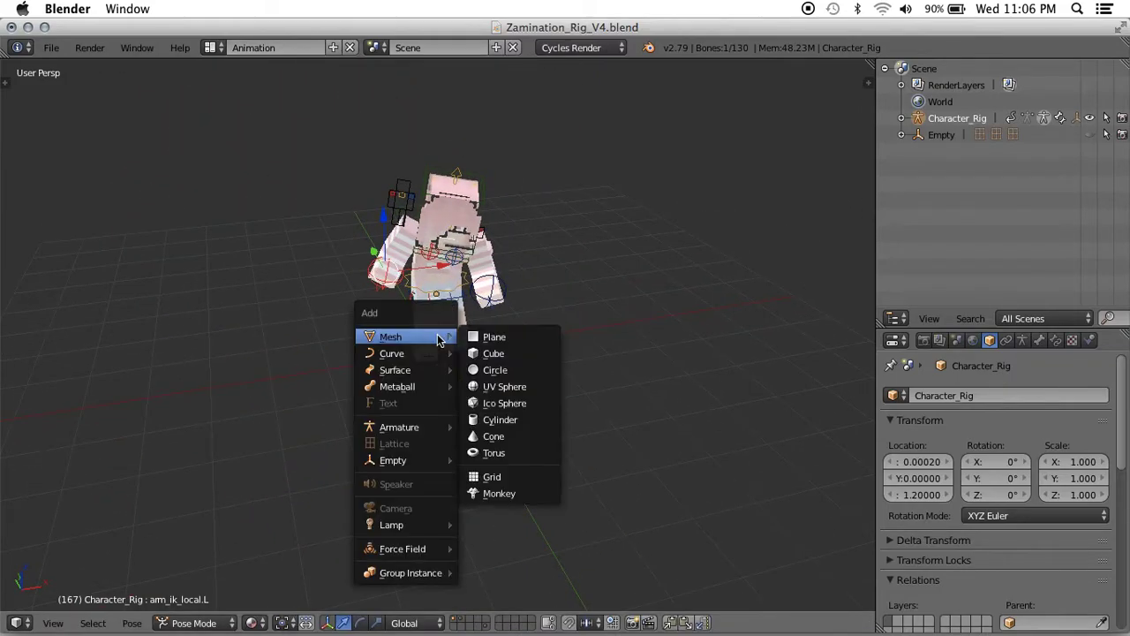
click(492, 354)
key(ctrl+z)
key(ctrl+shift+z)
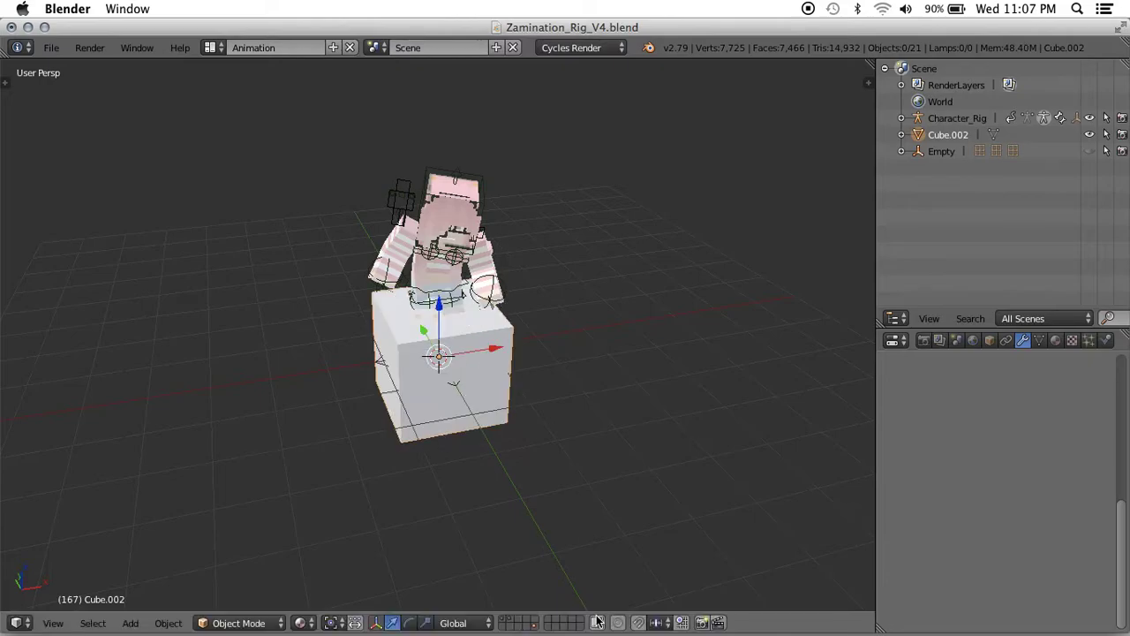
Scale the cube down evenly and move it along the X axis, clear of the character.
key(s)
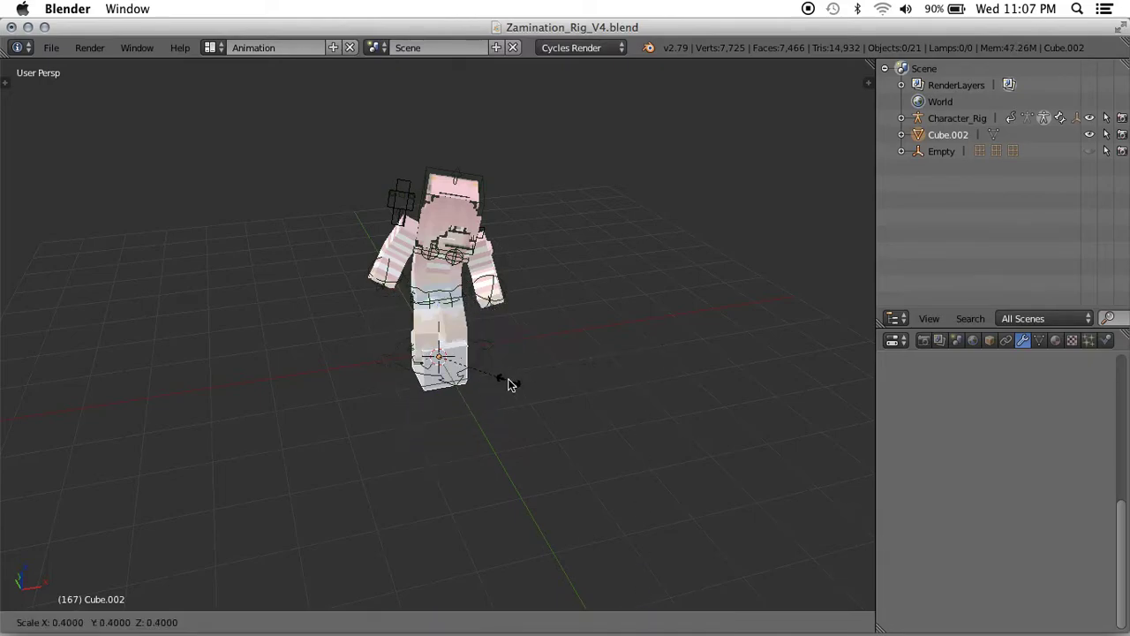
click(473, 381)
drag(485, 348, 302, 360)
key(s)
key(z)
key(Escape)
Stretch the cube along the global X axis into a long bar.
key(s)
key(x)
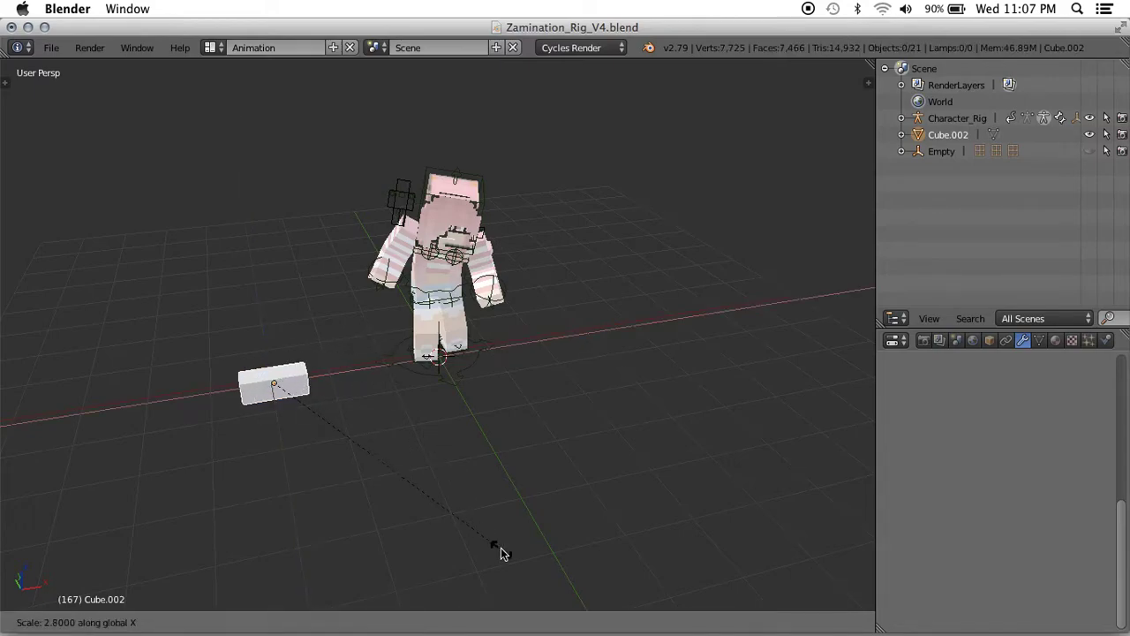
click(156, 240)
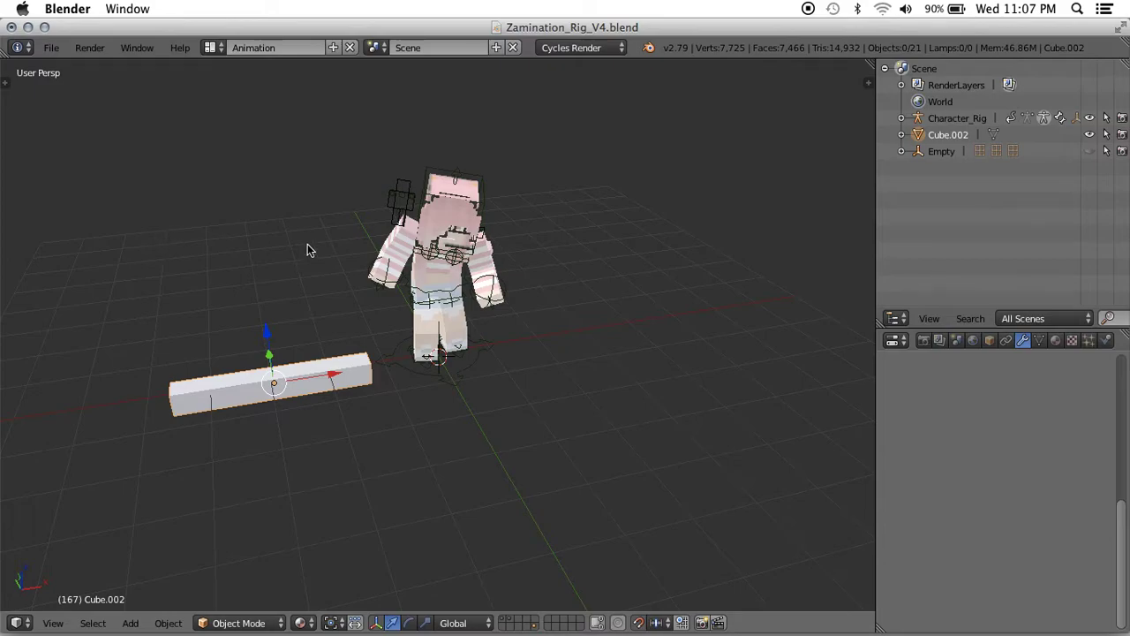
Shrink the bar evenly, thicken it along global Y to about 1.9 times, and lengthen it along global X into a thin rod.
key(s)
click(345, 263)
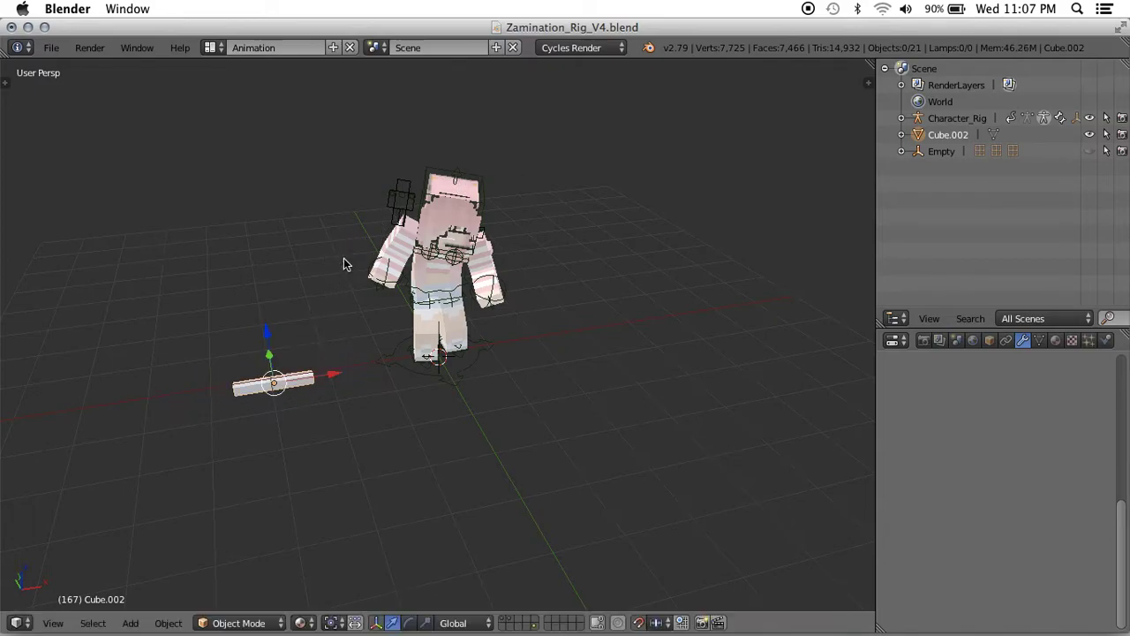
key(s)
key(y)
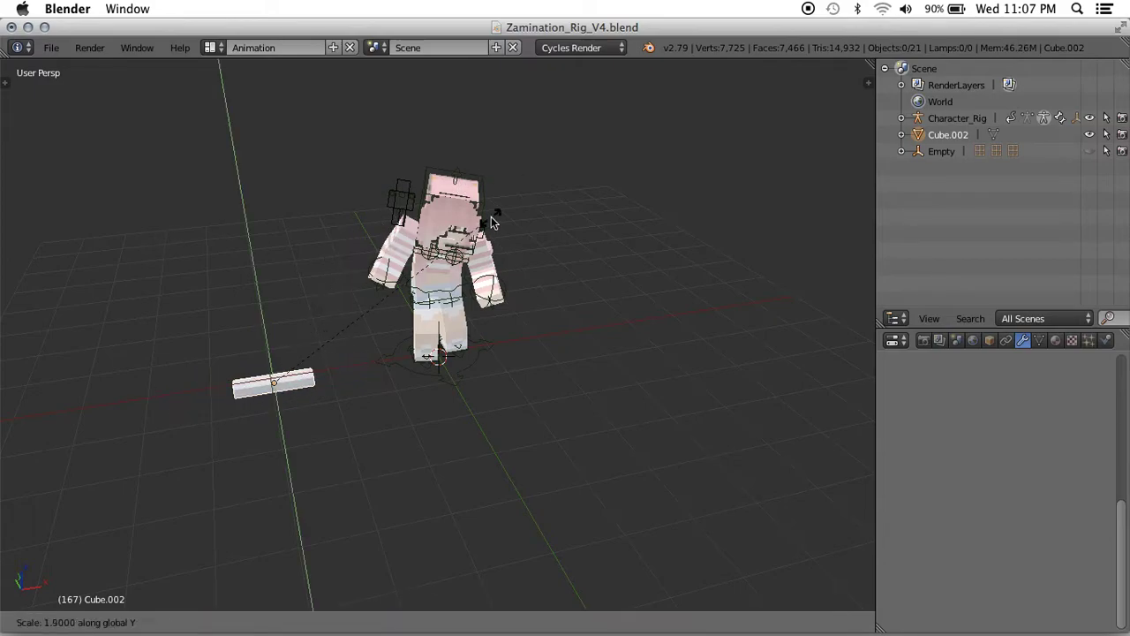
click(493, 222)
key(s)
key(x)
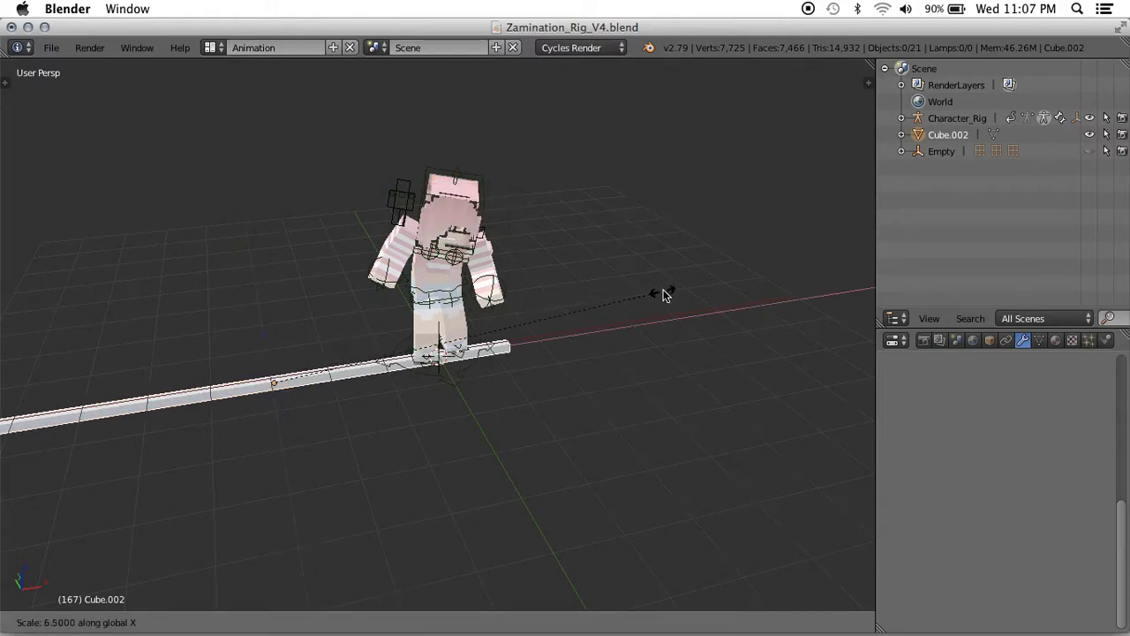
click(439, 322)
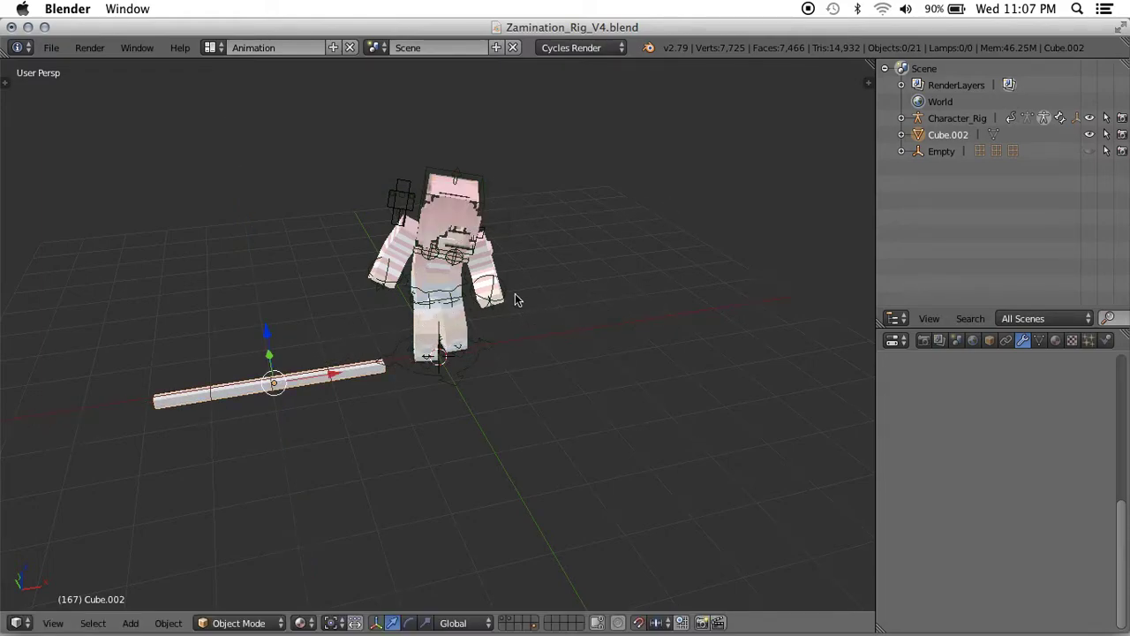
Rotate the rod -90° about the global Z axis.
key(r)
key(z)
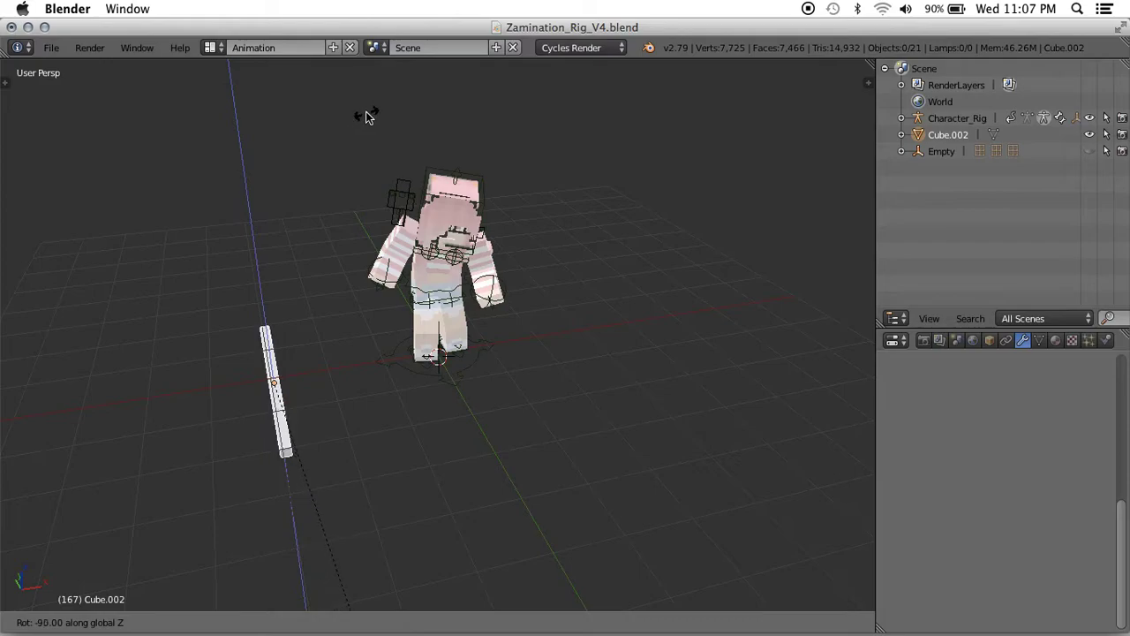
click(367, 116)
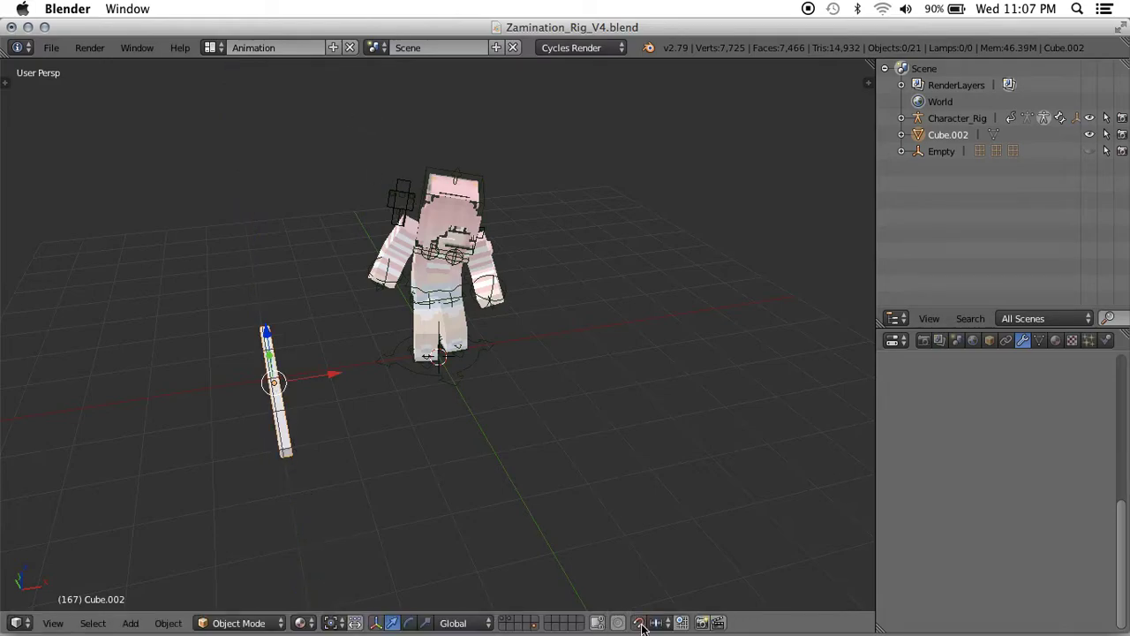
Move the rod along X and raise it along Z until it sits in the character's hand.
drag(296, 379, 401, 359)
key(shift+f)
key(w)
key(a)
click(437, 338)
drag(391, 474, 344, 241)
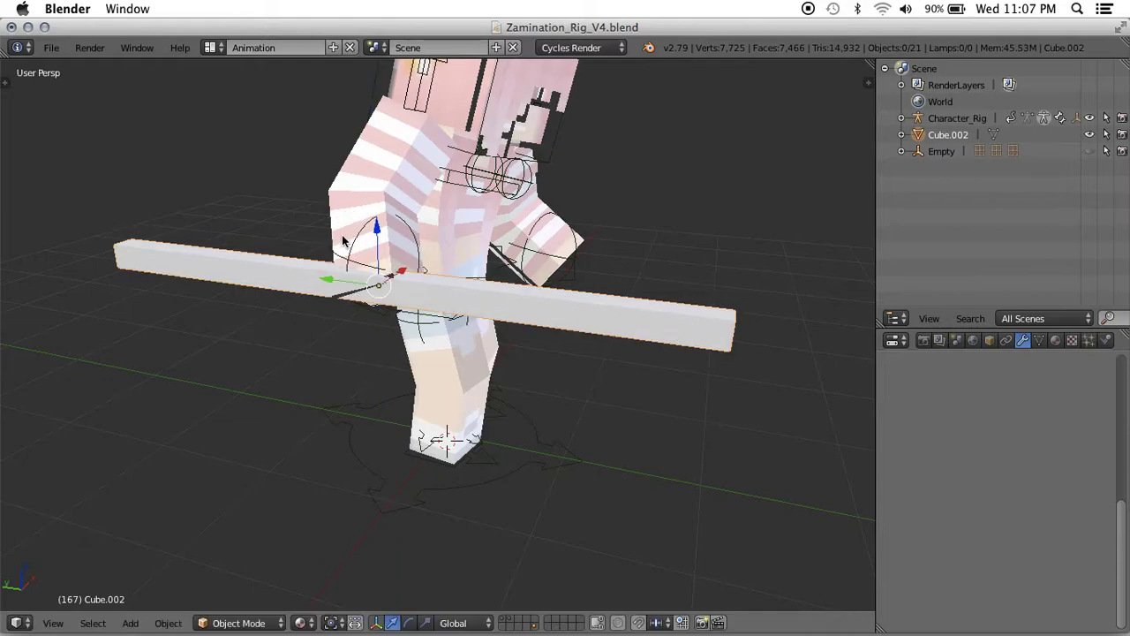
key(shift+f)
click(438, 340)
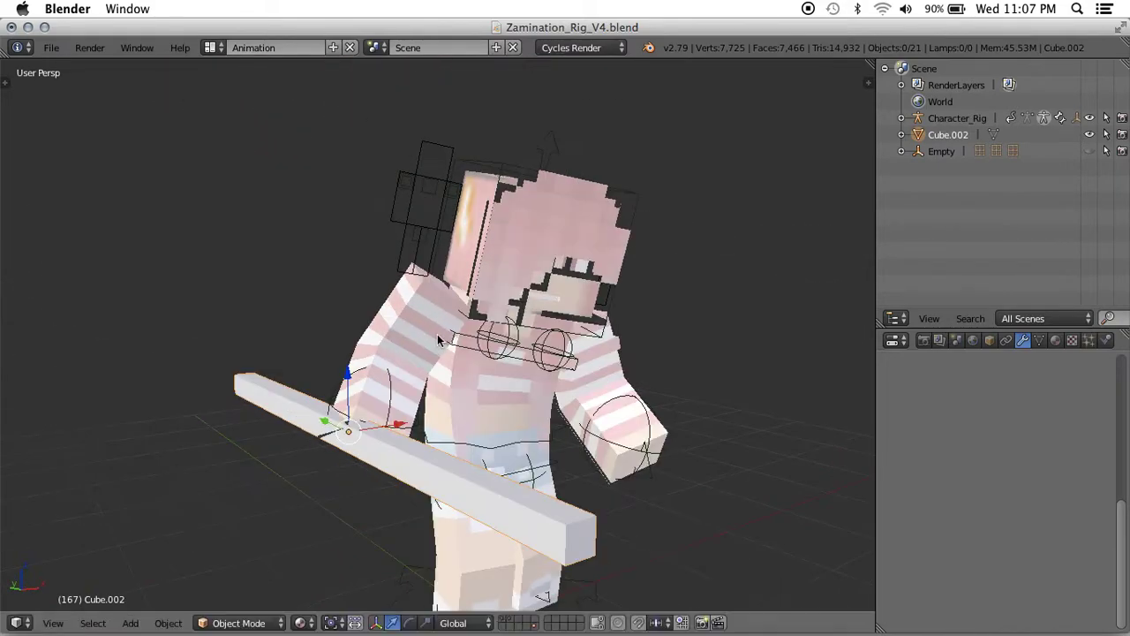
drag(409, 431, 436, 415)
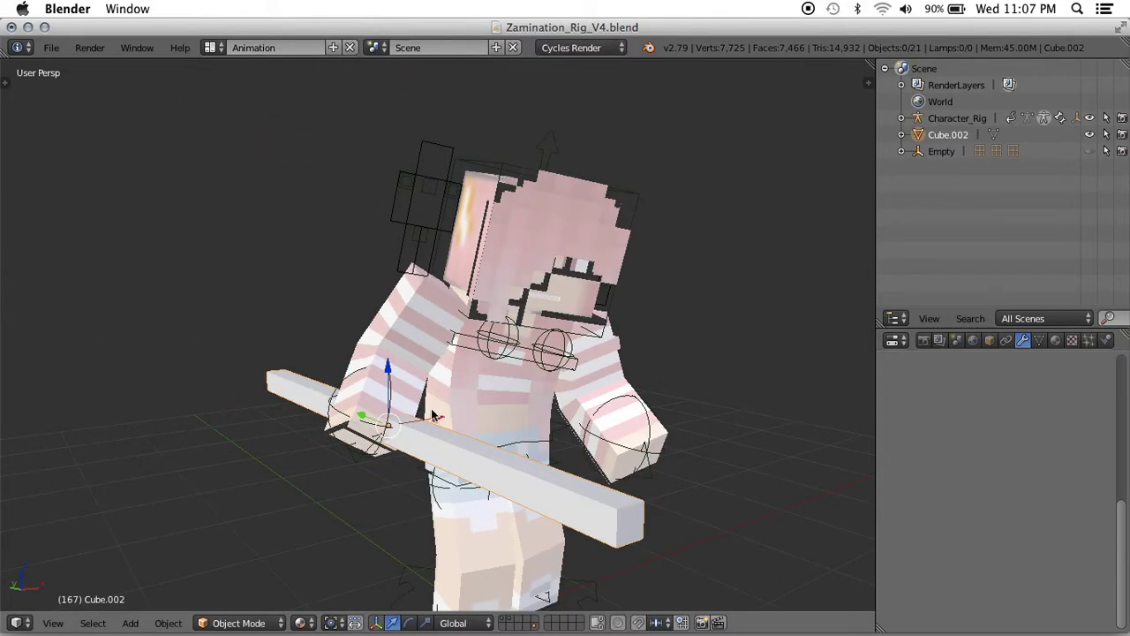
Tilt the rod about -34° around the global X axis so its front end points upward.
key(r)
key(x)
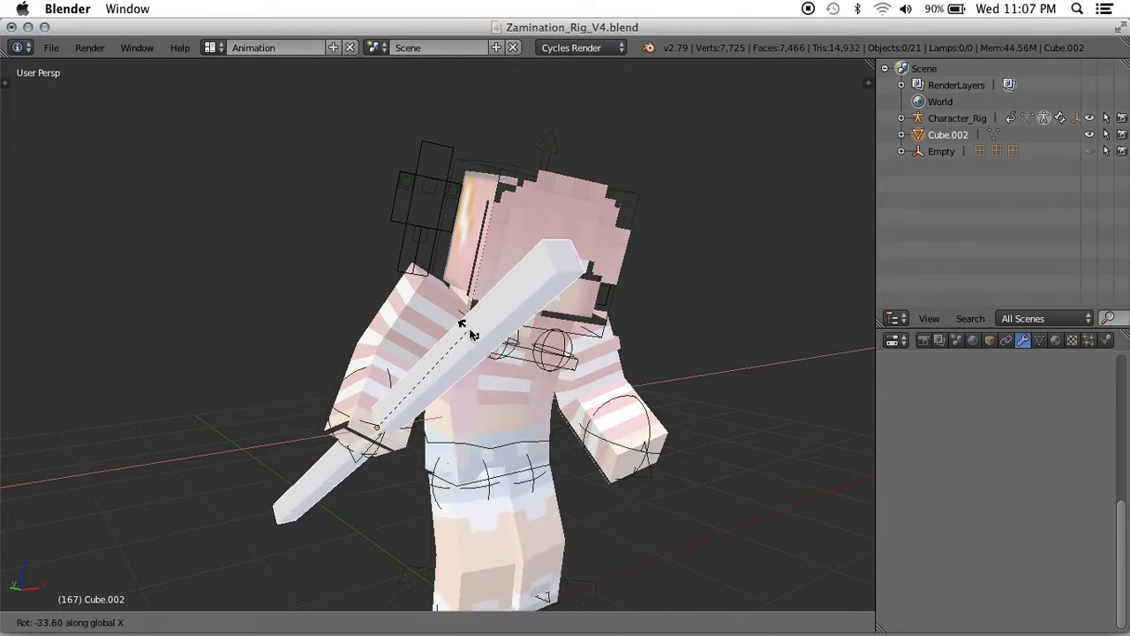
click(470, 334)
Parent the rod to the arm_ik_local.L hand bone with the Bone Relative option.
key(shift+f)
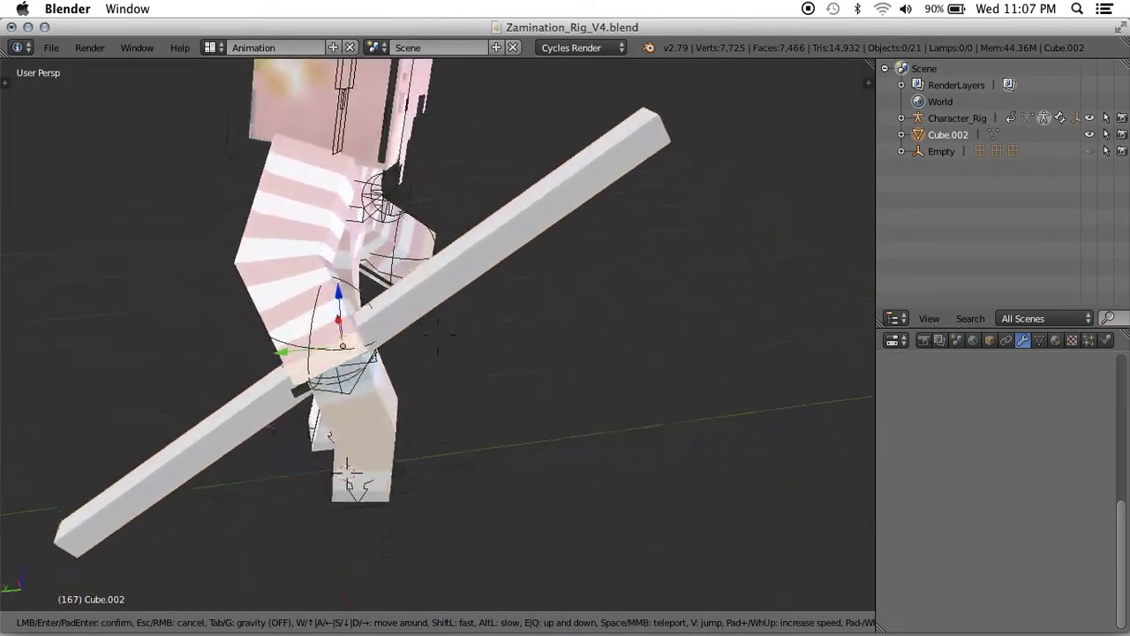
key(a)
key(d)
key(s)
key(w)
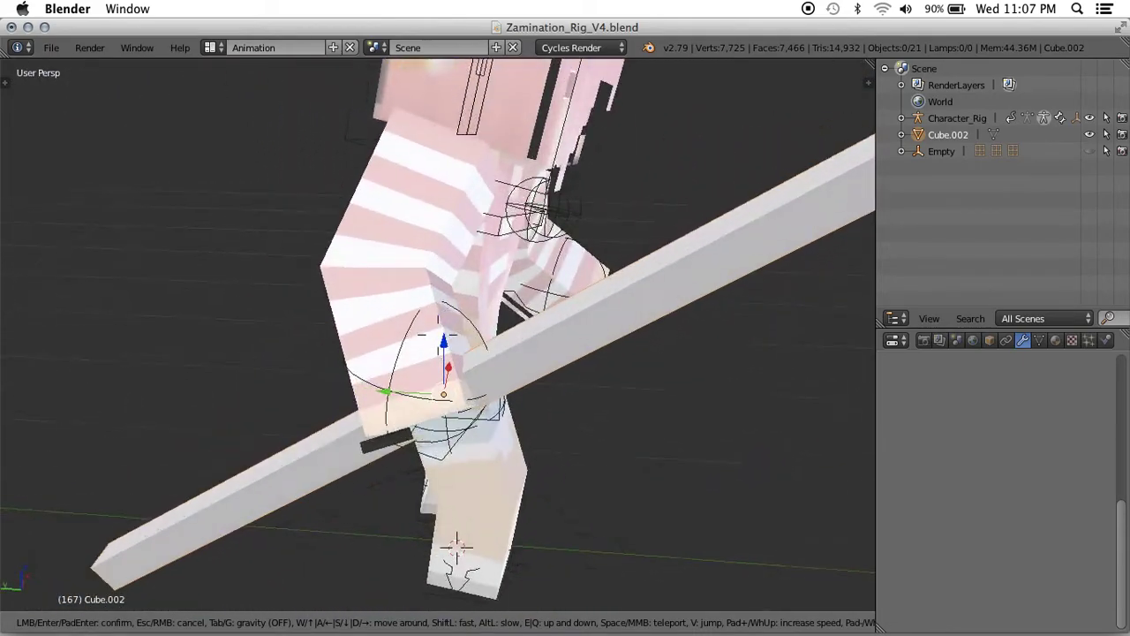
click(437, 338)
right_click(392, 371)
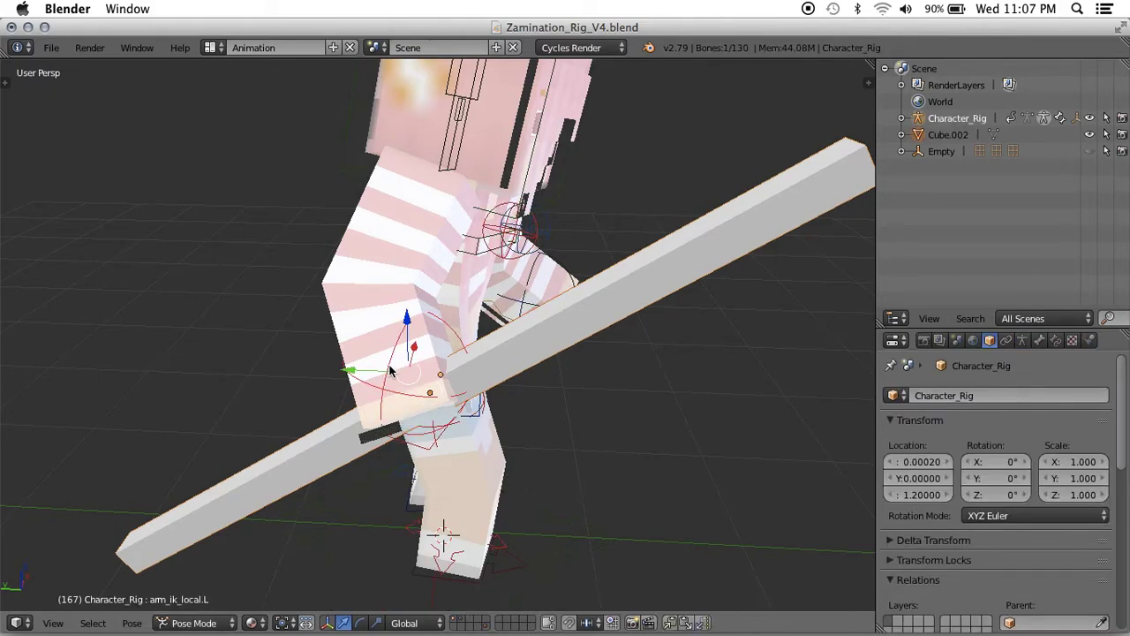
key(ctrl+p)
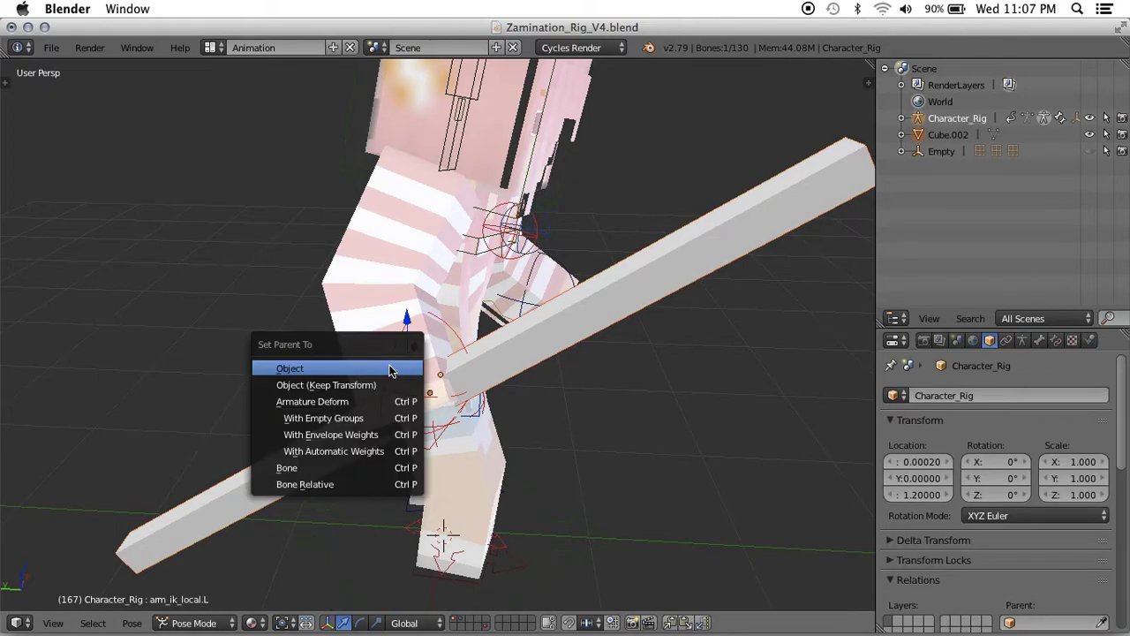
click(338, 484)
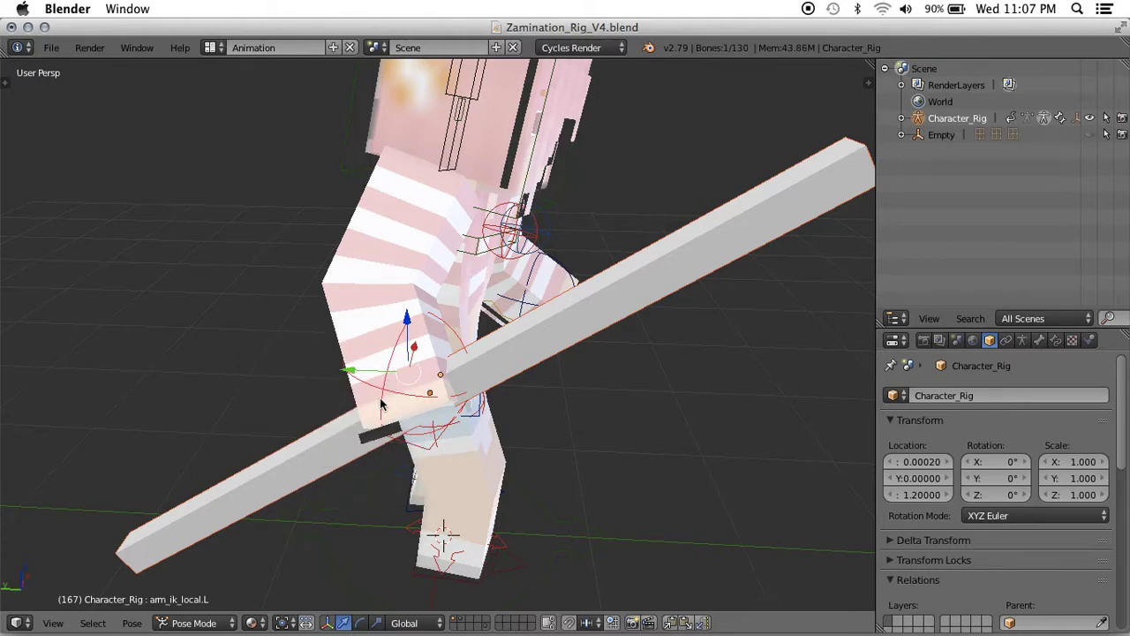
Try moving and rotating the arm_ik_local.L hand bone to test whether the rod follows it.
right_click(420, 192)
right_click(395, 391)
key(g)
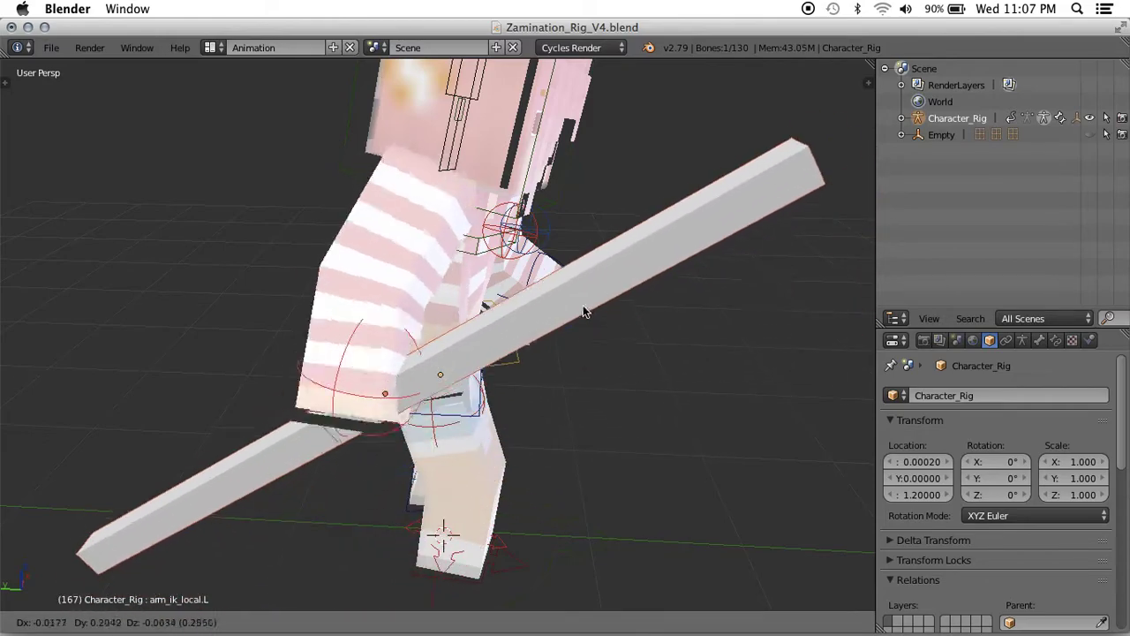
right_click(654, 229)
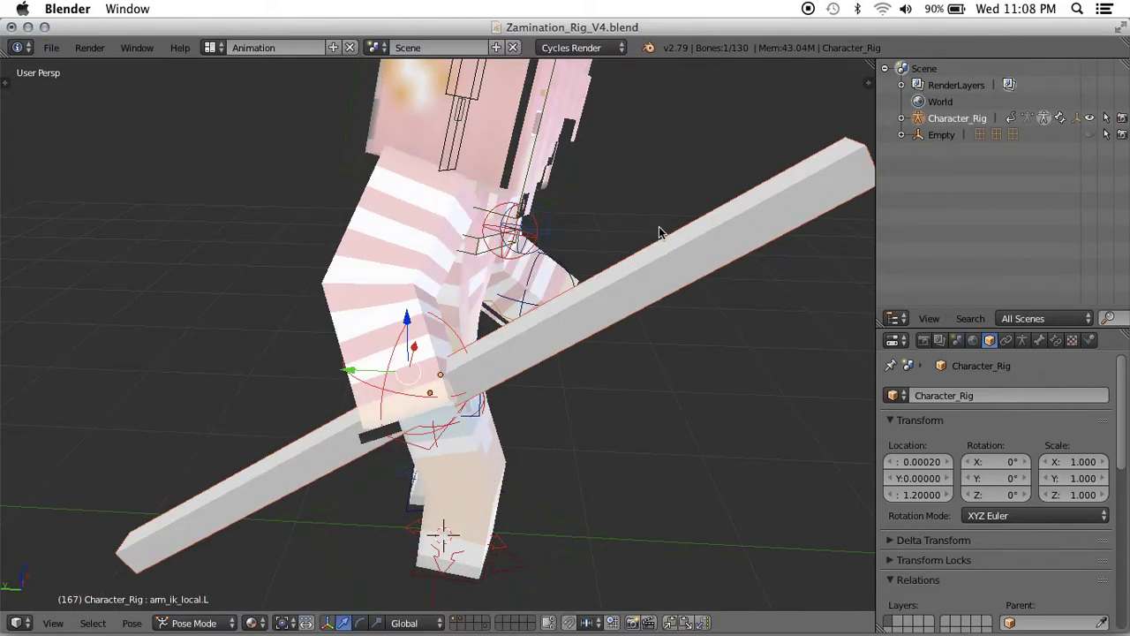
key(r)
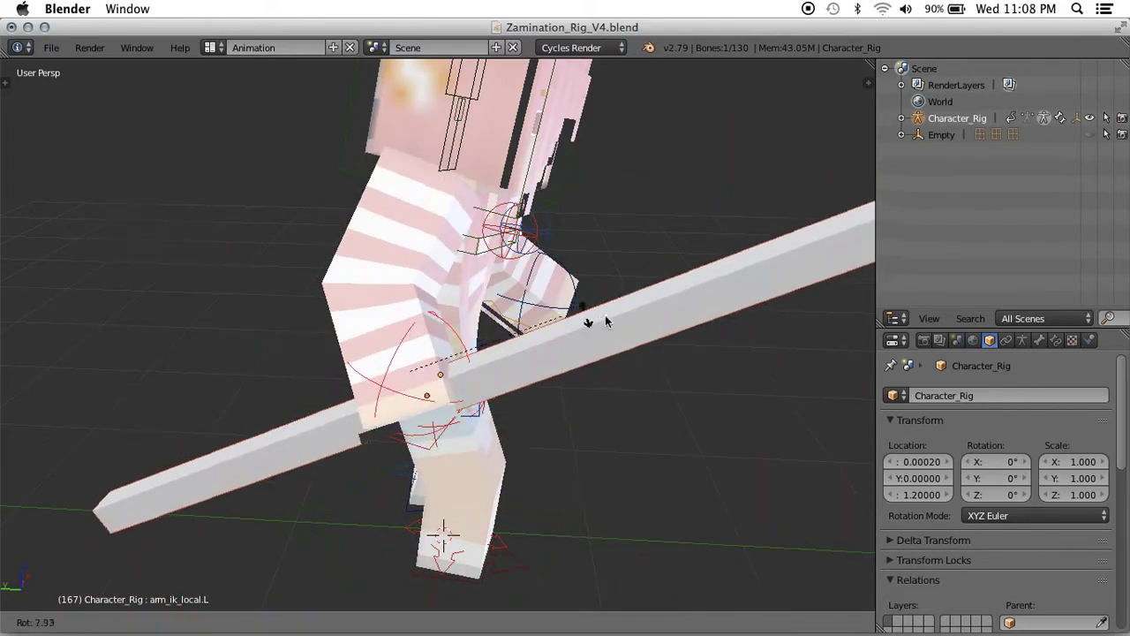
right_click(600, 465)
Raise the hand holding the rod about 0.4 units, and check the pose from the front.
key(g)
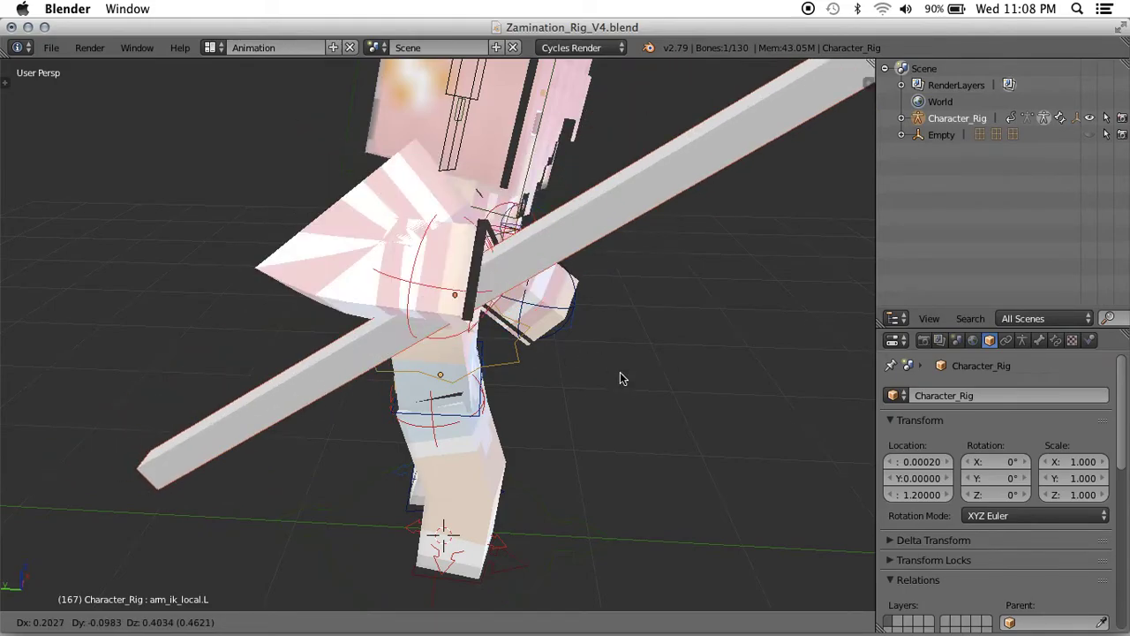
click(619, 372)
key(shift+f)
key(d)
key(w)
key(s)
key(s)
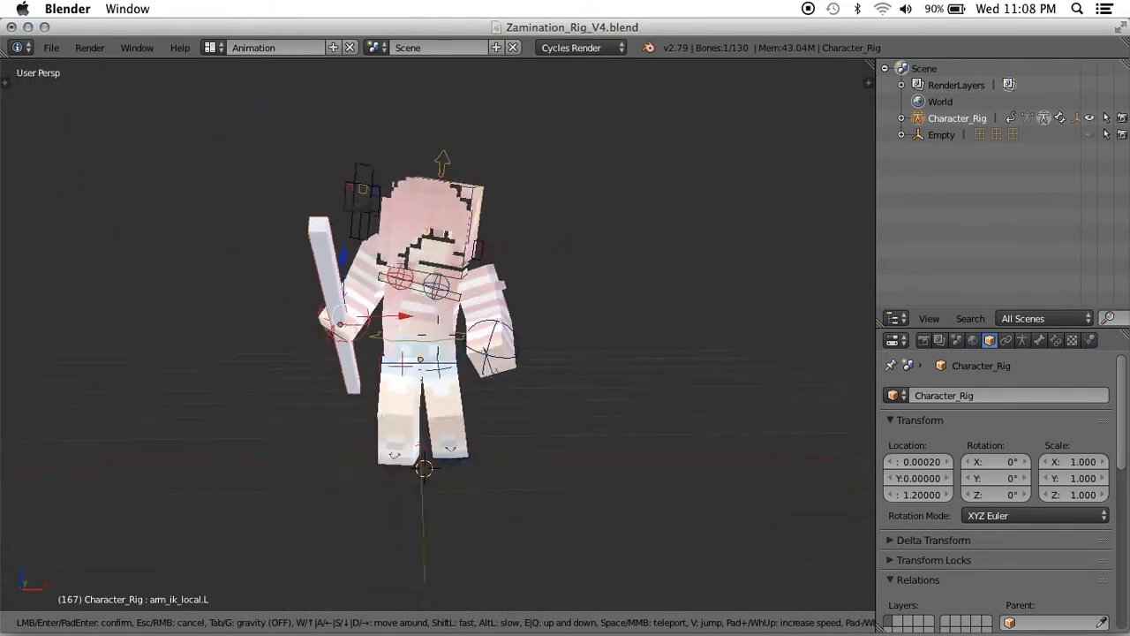
click(437, 340)
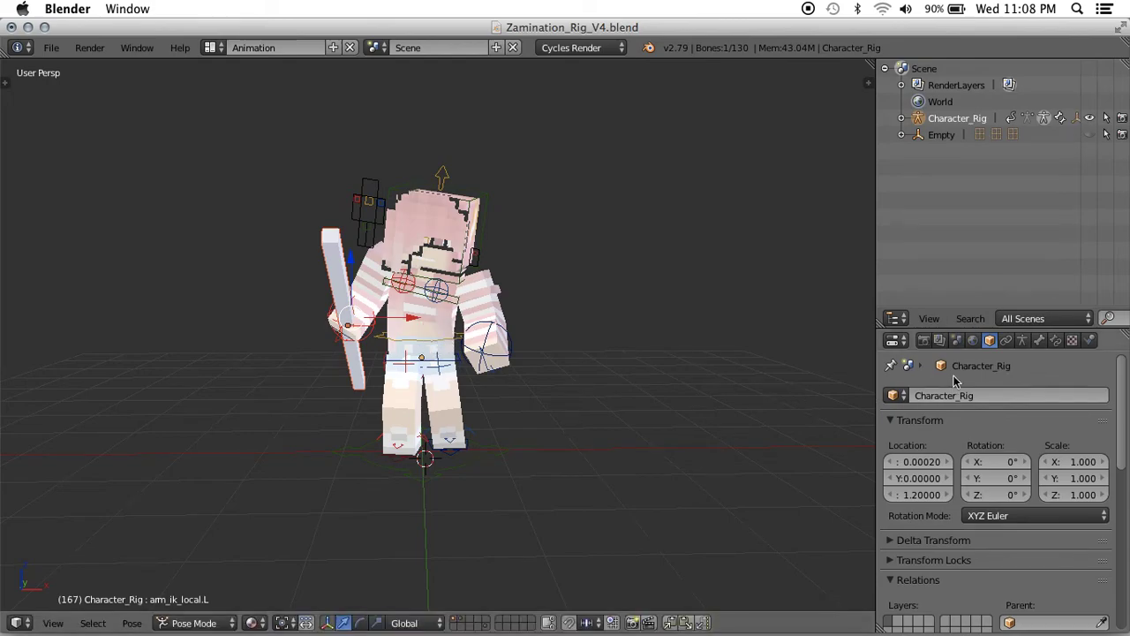
Enlarge the render settings area and set the output path to Tutorial Render in the Desktop's Mc Skins folder.
click(923, 340)
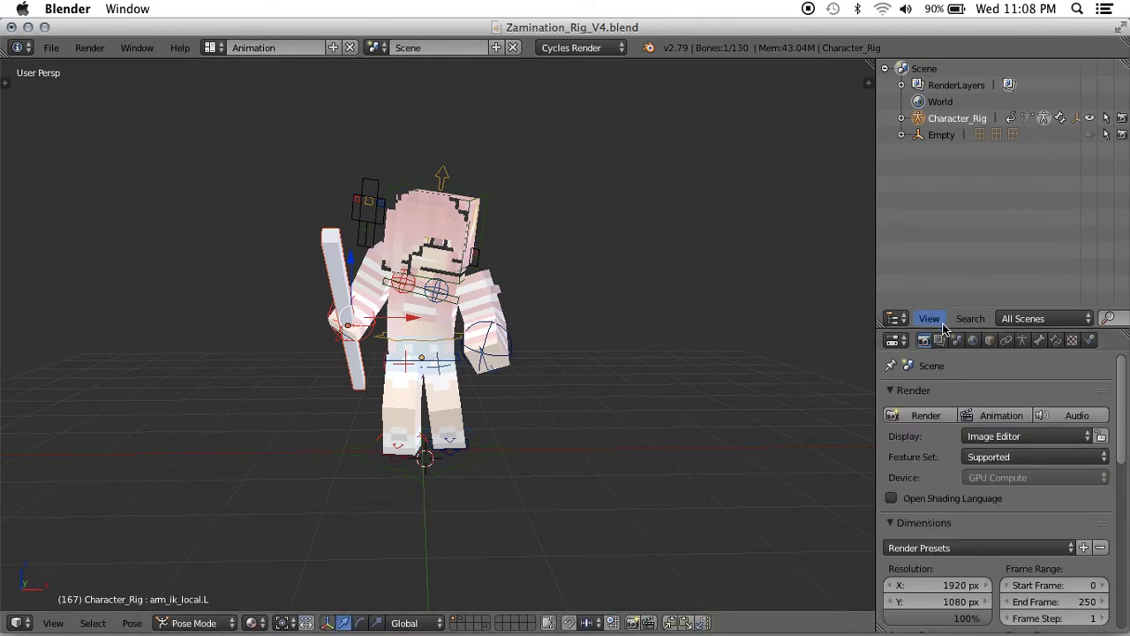
drag(943, 326, 879, 156)
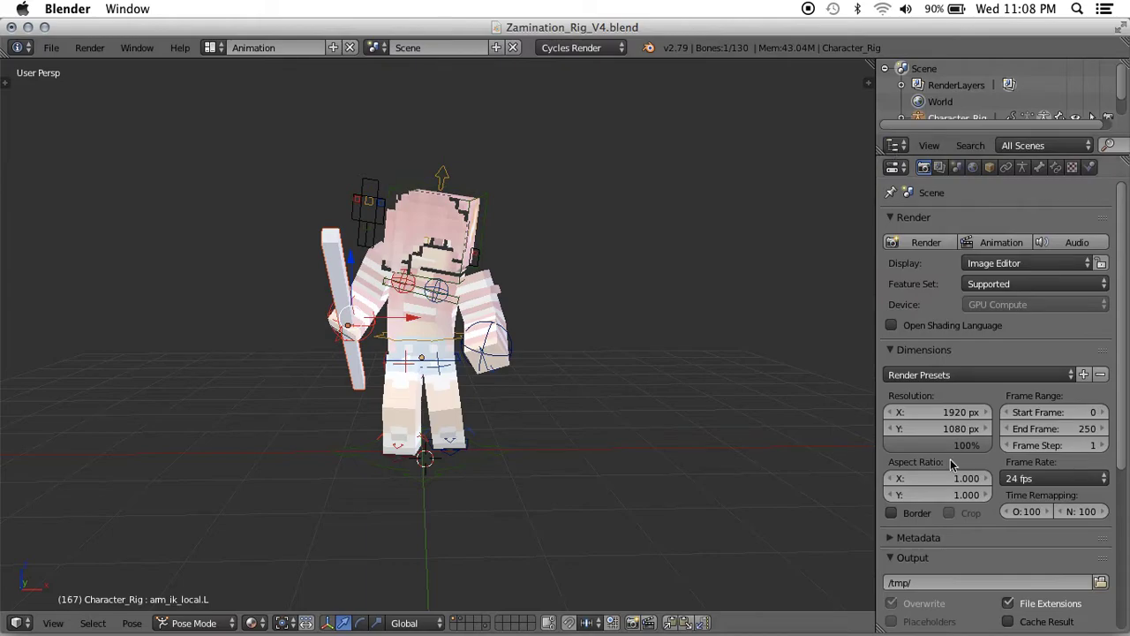
scroll(952, 460, down, 3)
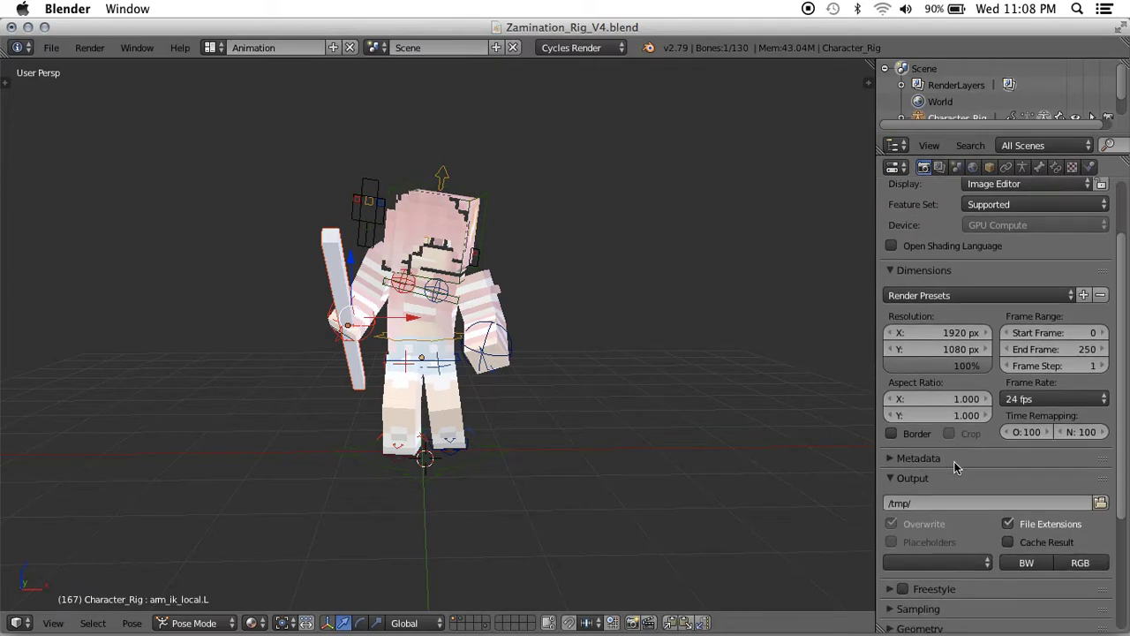
click(1100, 504)
click(46, 220)
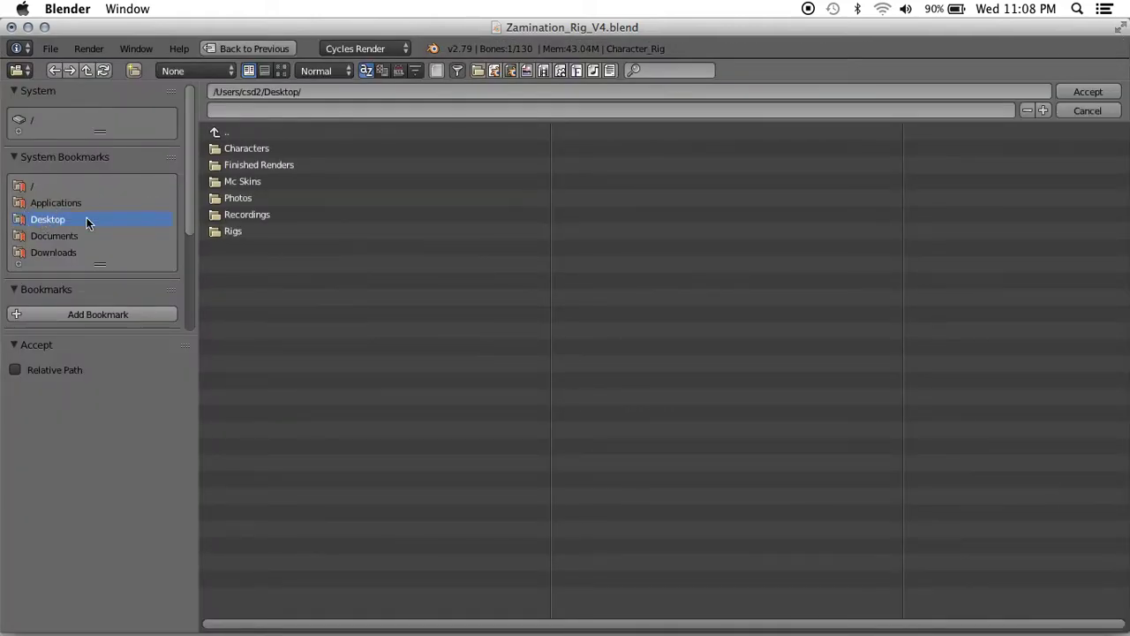
click(223, 183)
click(237, 108)
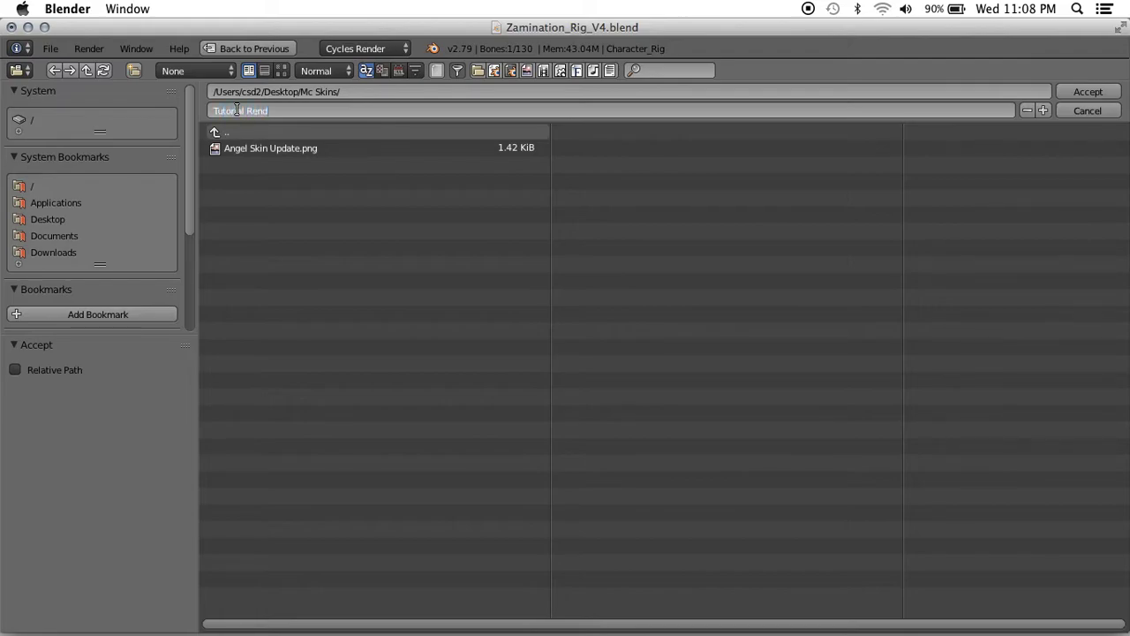
key(Return)
click(1086, 91)
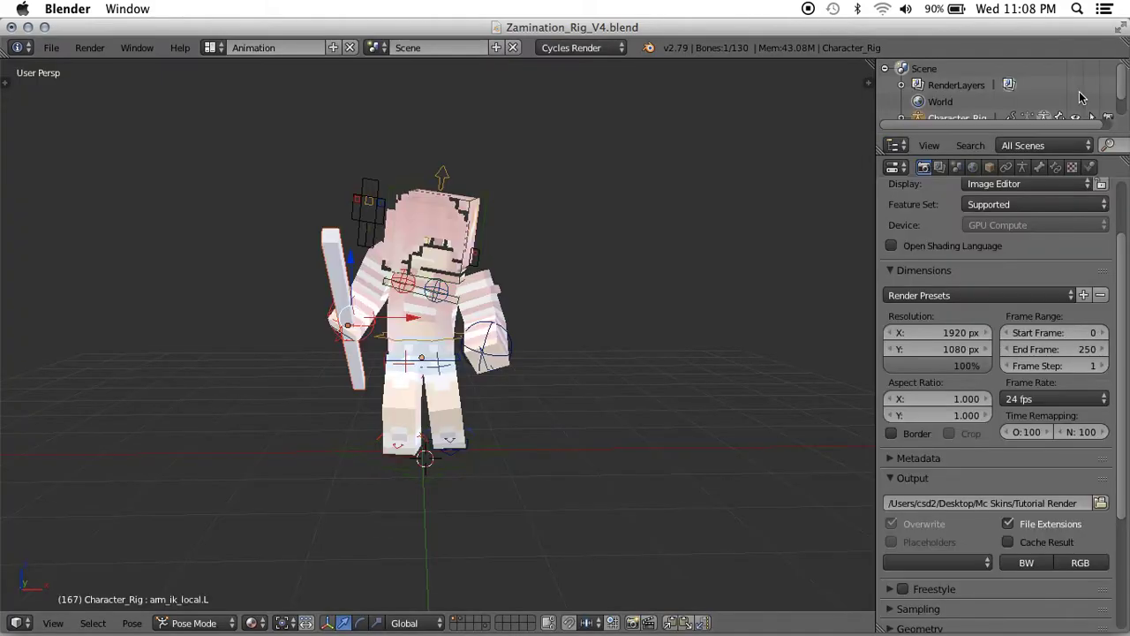
Expand the Sampling settings and look over the sample counts and Film options for the render.
scroll(978, 394, down, 5)
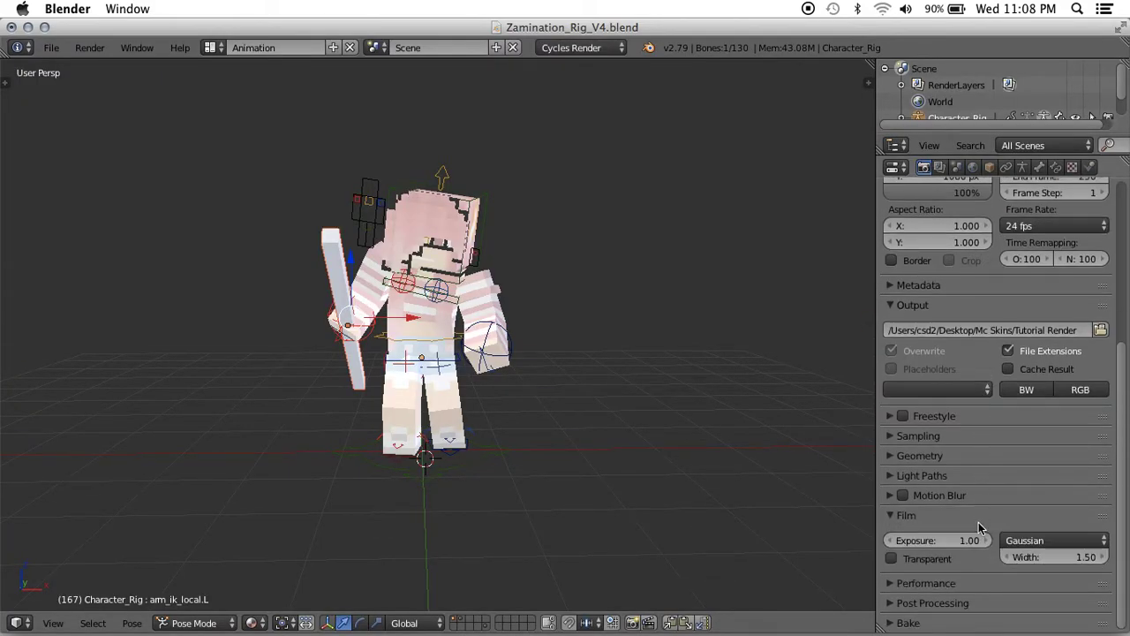
scroll(936, 374, up, 1)
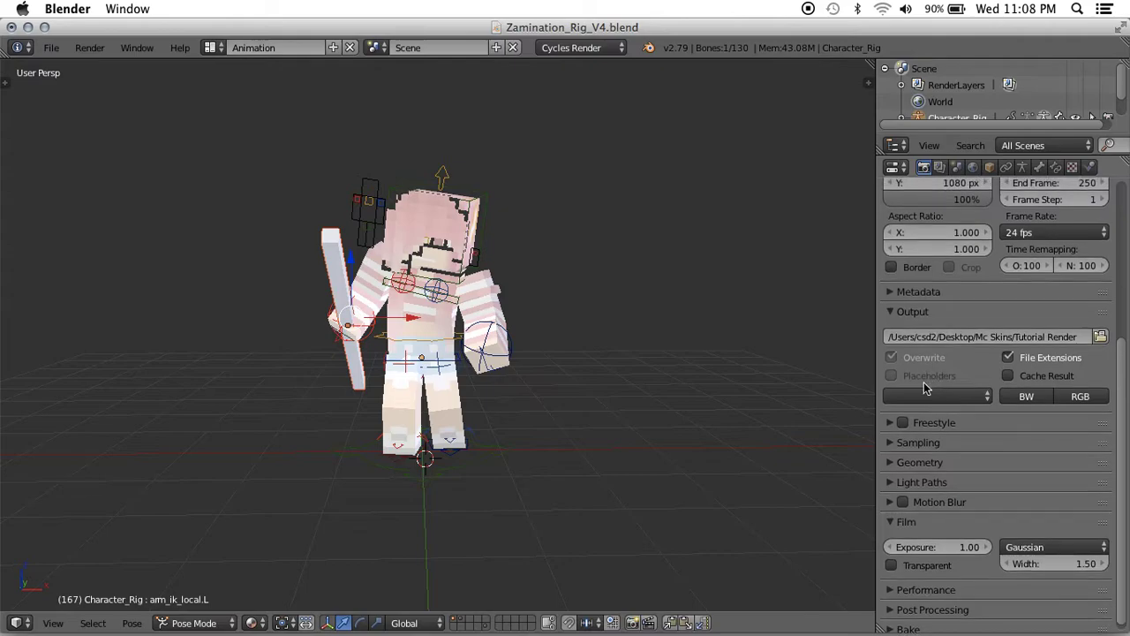
click(924, 449)
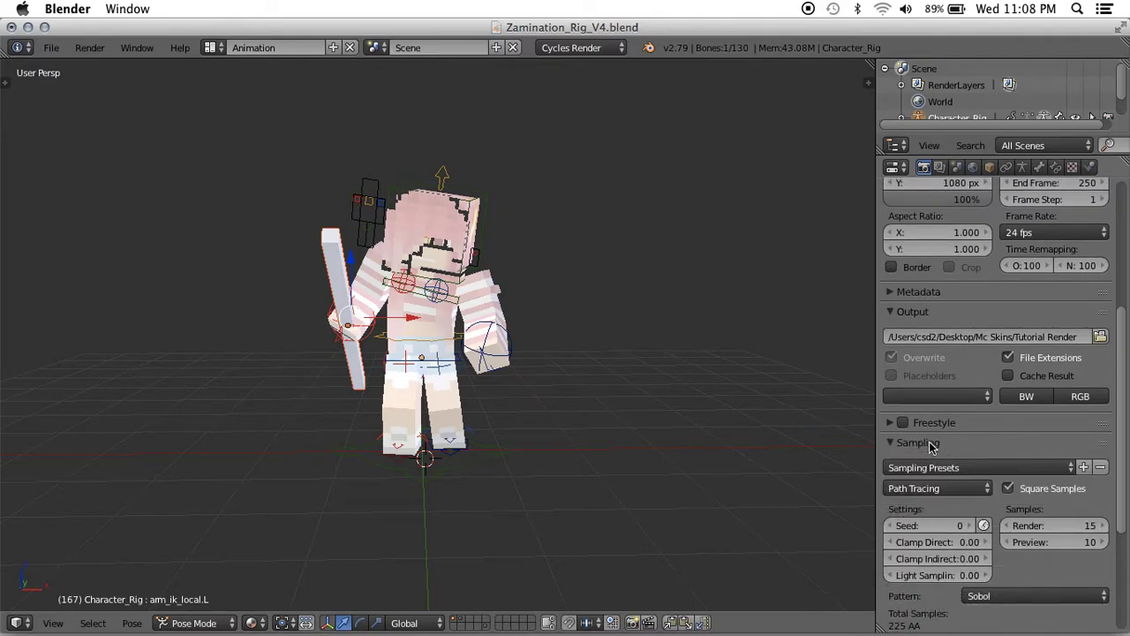
scroll(921, 494, down, 3)
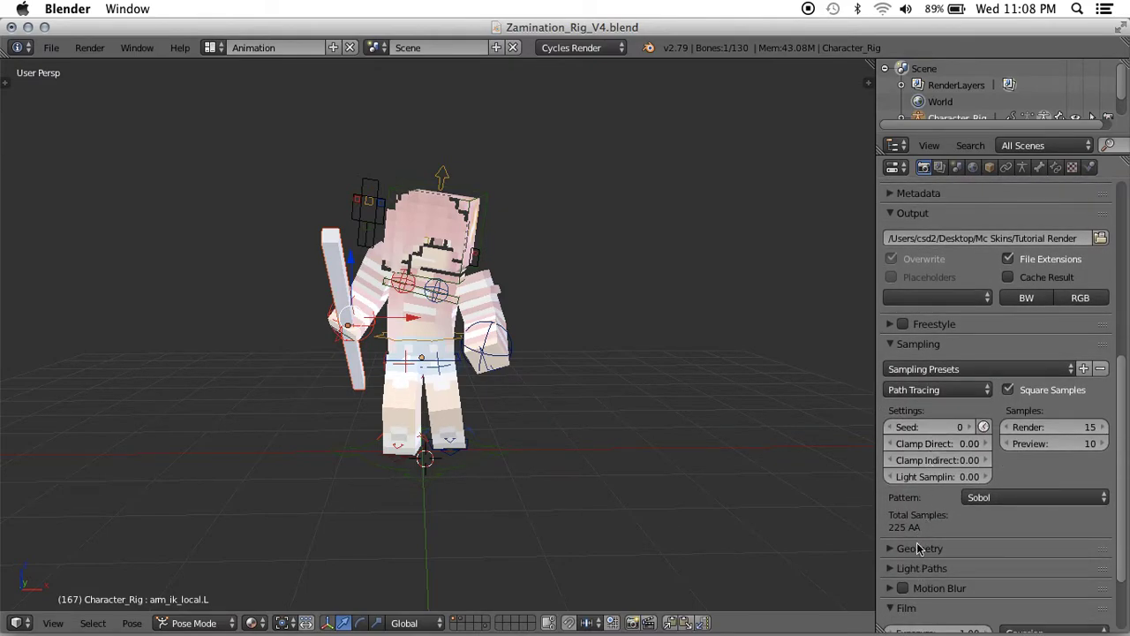
scroll(1049, 471, down, 3)
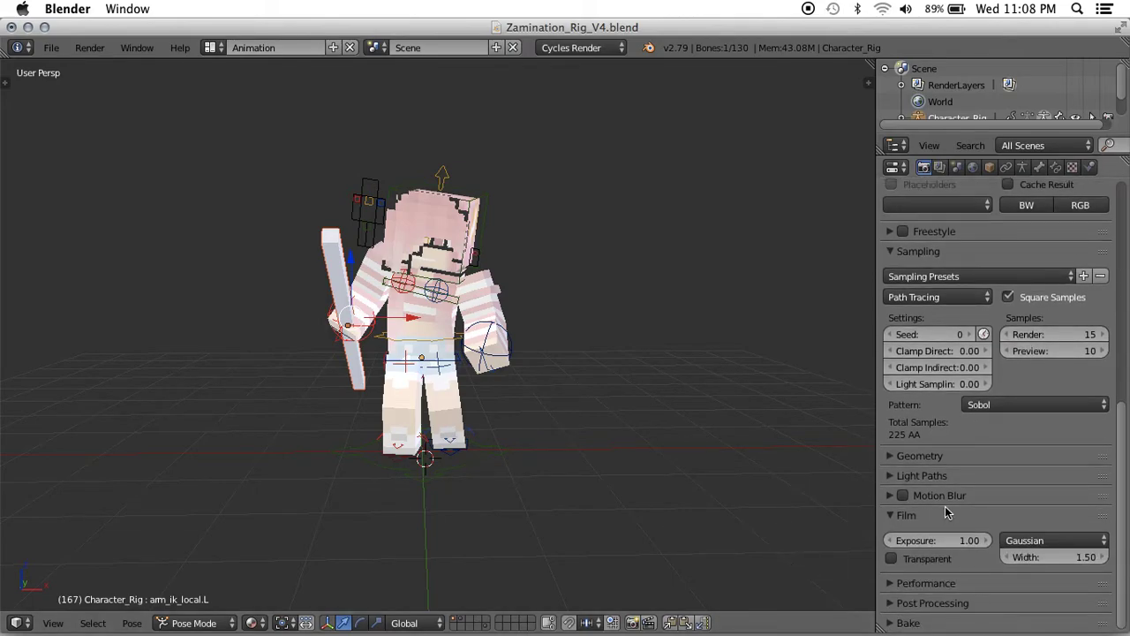
Set the render output file format to PNG.
scroll(905, 324, up, 3)
scroll(905, 319, up, 2)
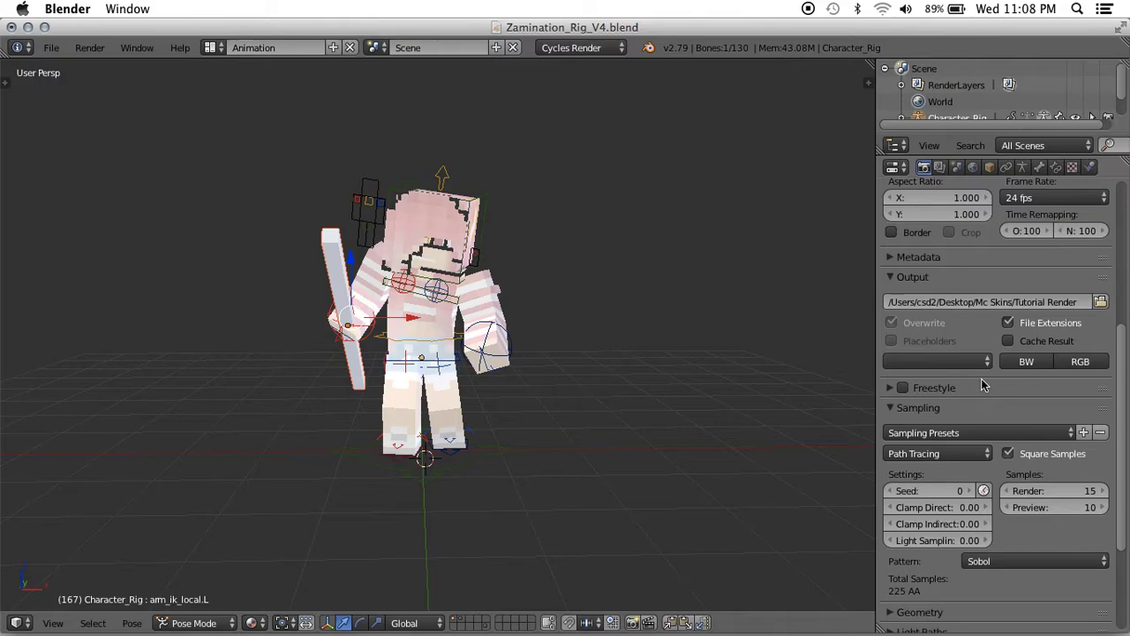
click(960, 362)
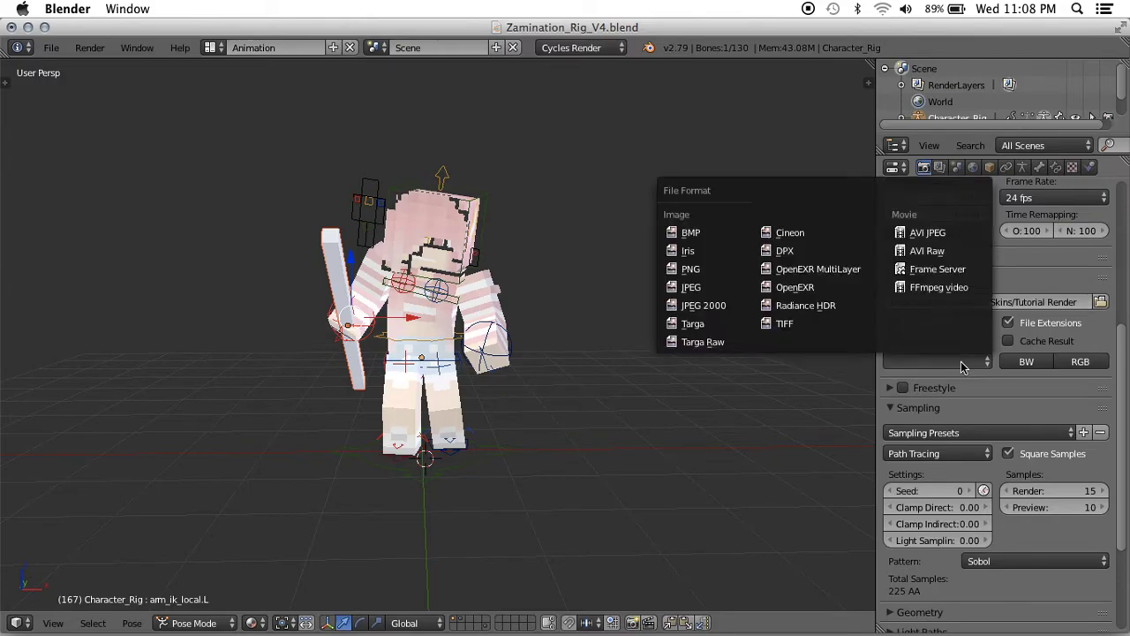
click(694, 274)
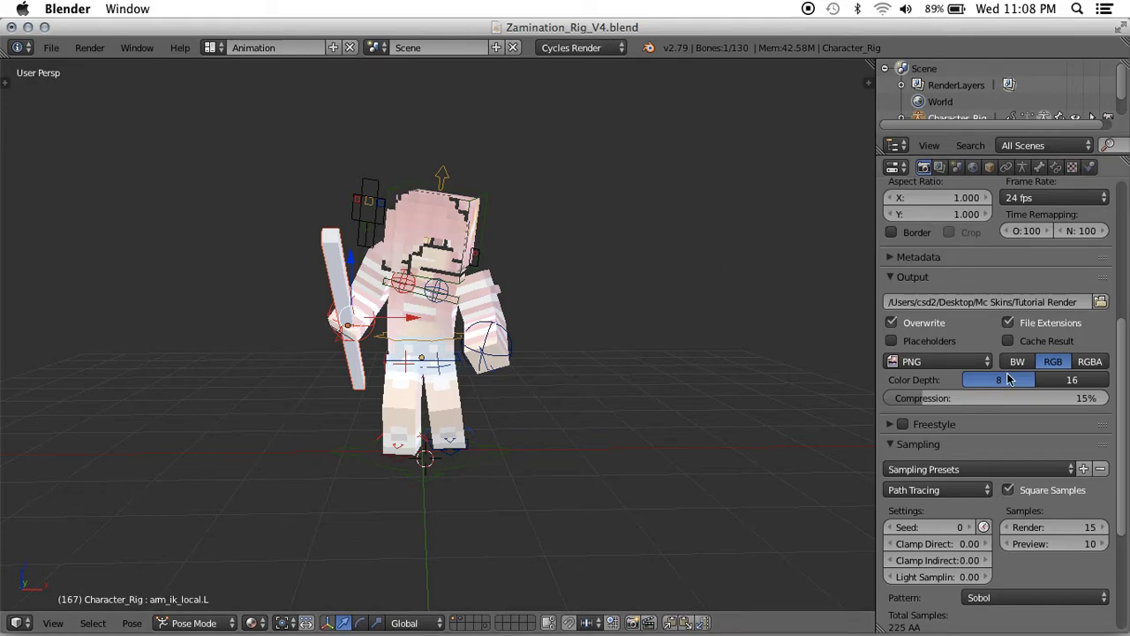
Split off a Timeline area below the 3D view and set the animation's end frame to 0.
scroll(1006, 372, down, 6)
scroll(1006, 373, up, 12)
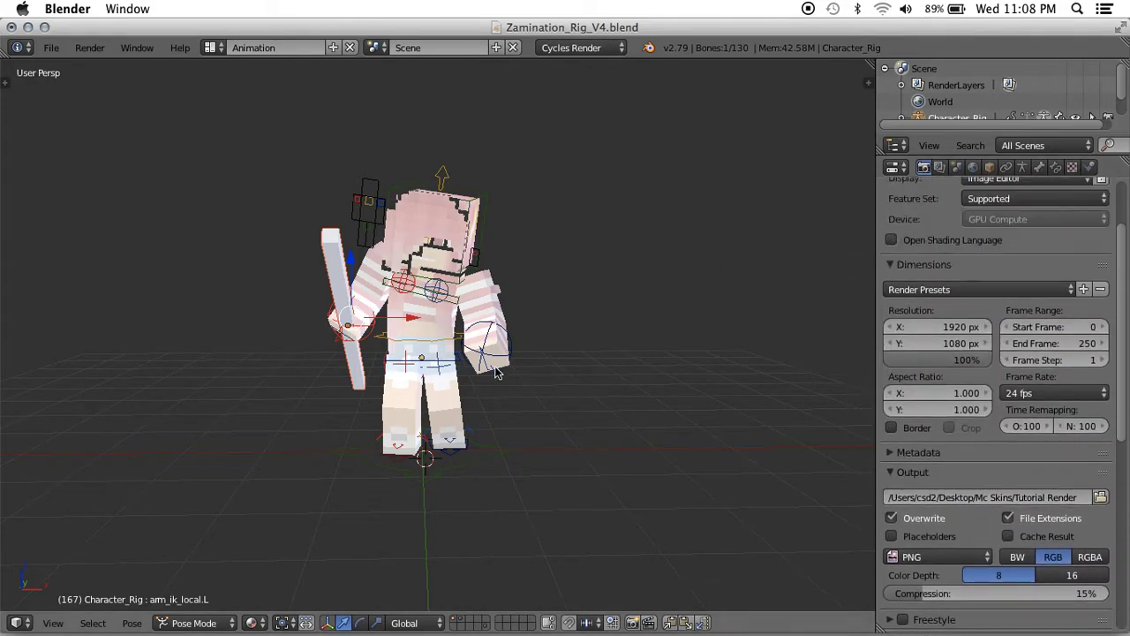
right_click(876, 510)
click(873, 511)
click(839, 516)
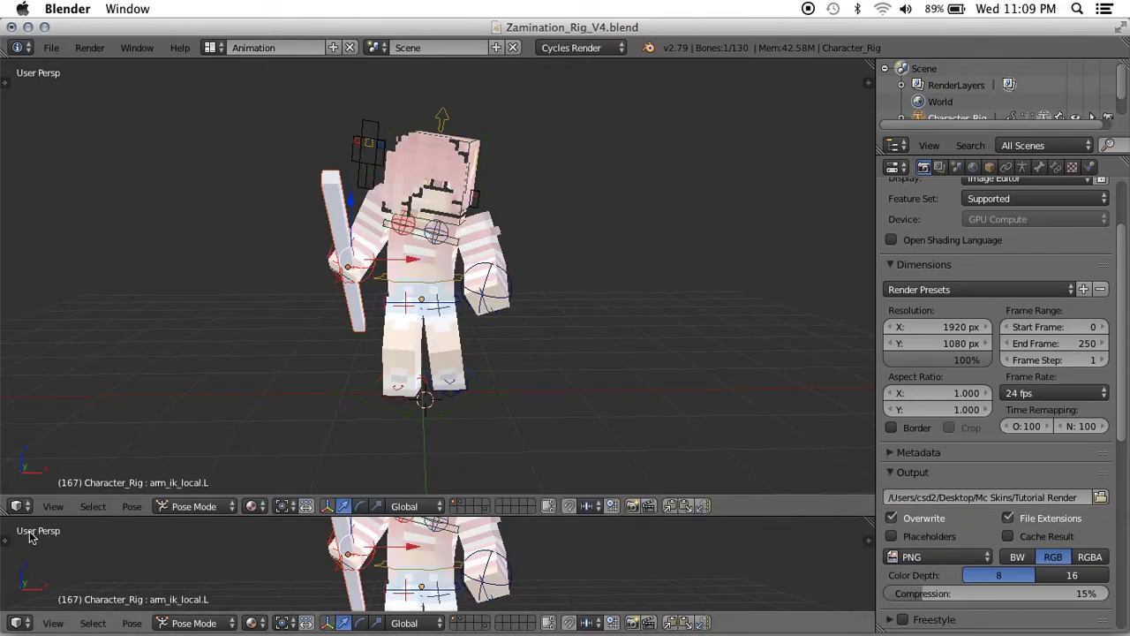
click(19, 623)
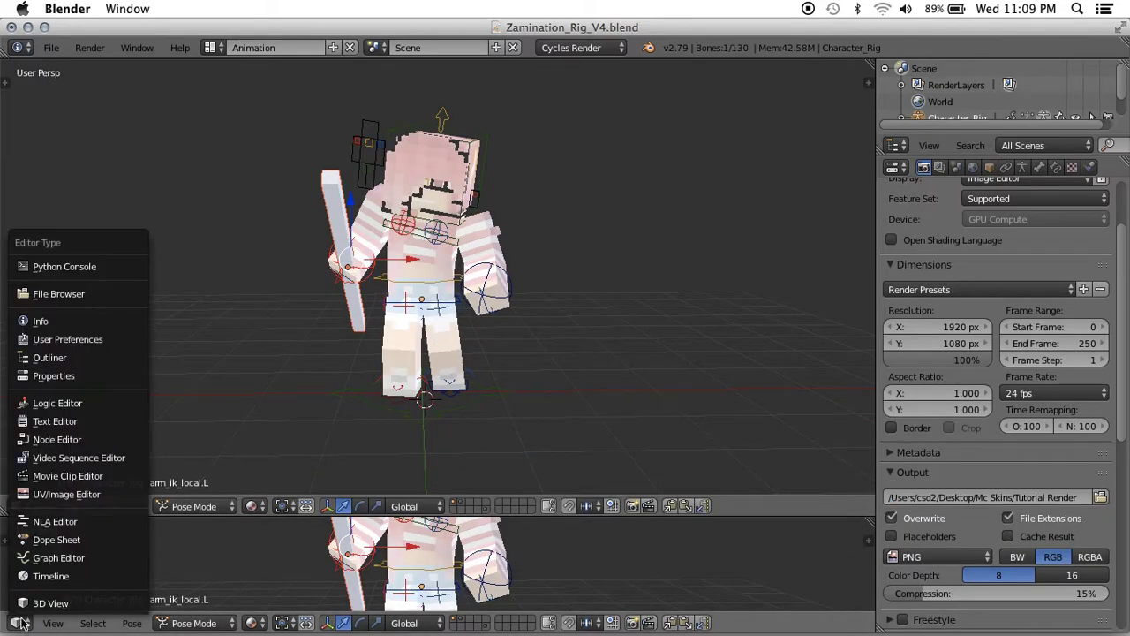
click(48, 576)
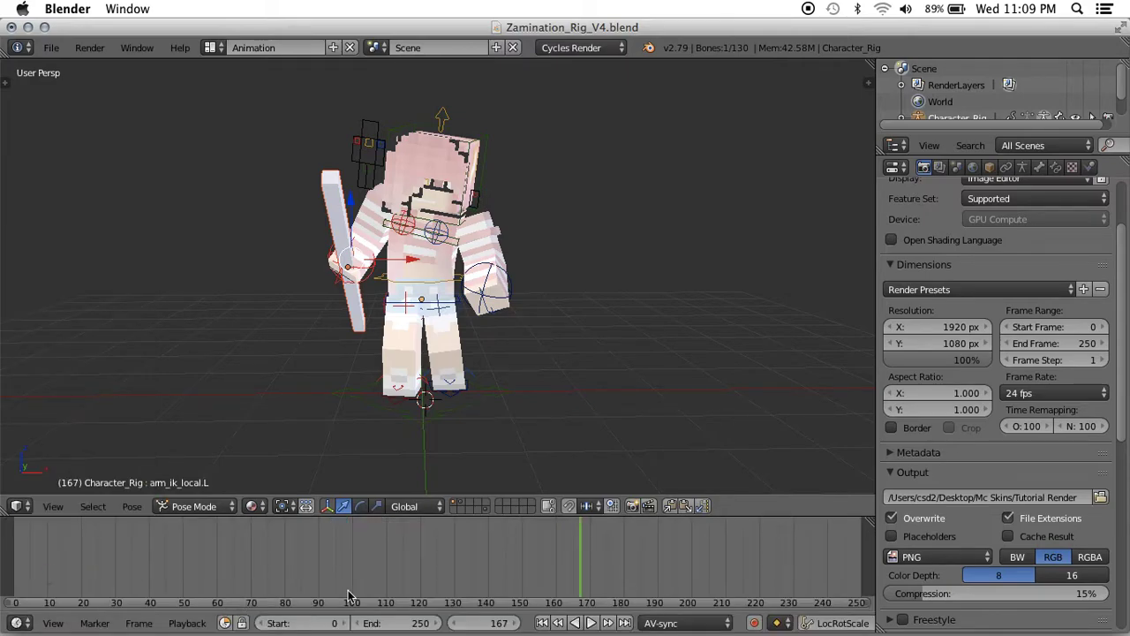
drag(366, 623, 118, 625)
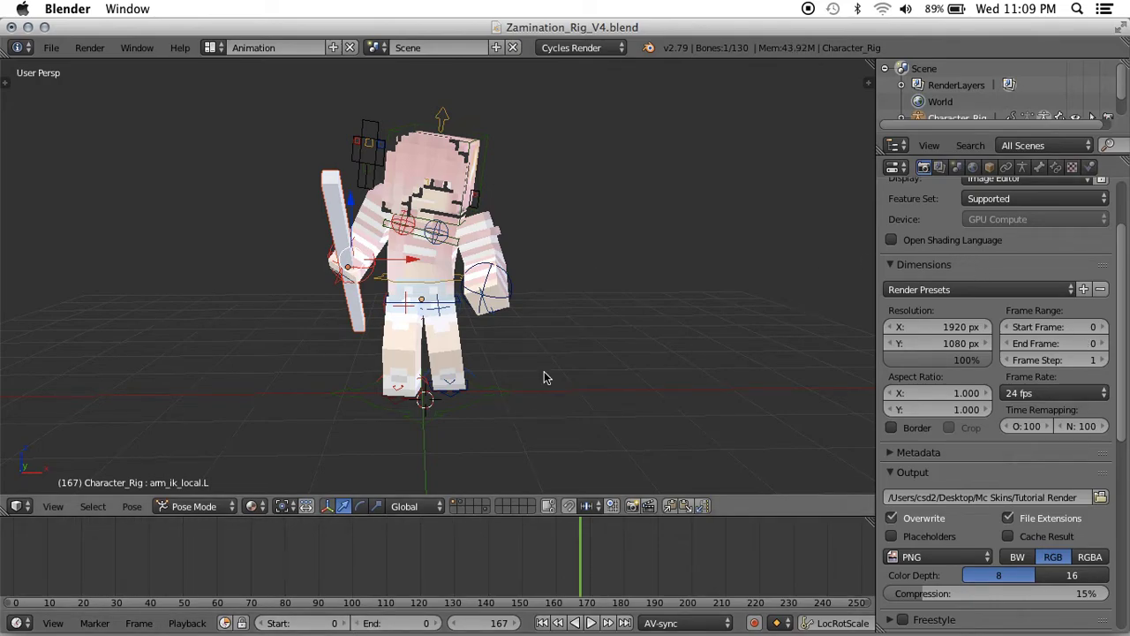
Switch the rig to Object Mode, add a camera to the scene and look through it.
key(shift+a)
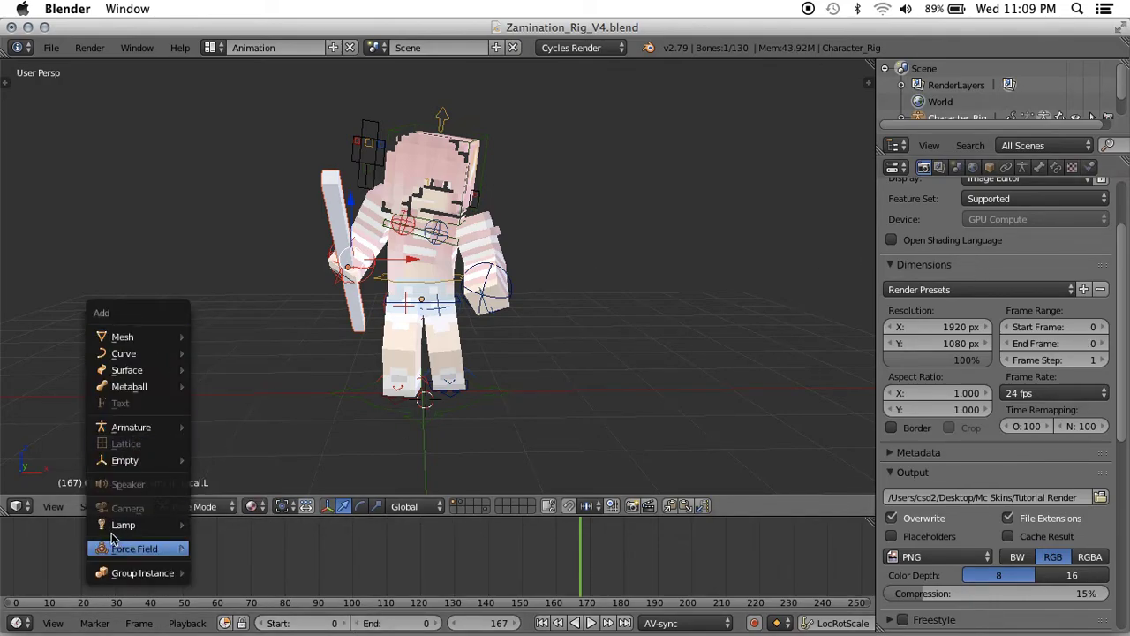
key(Escape)
click(194, 505)
click(198, 481)
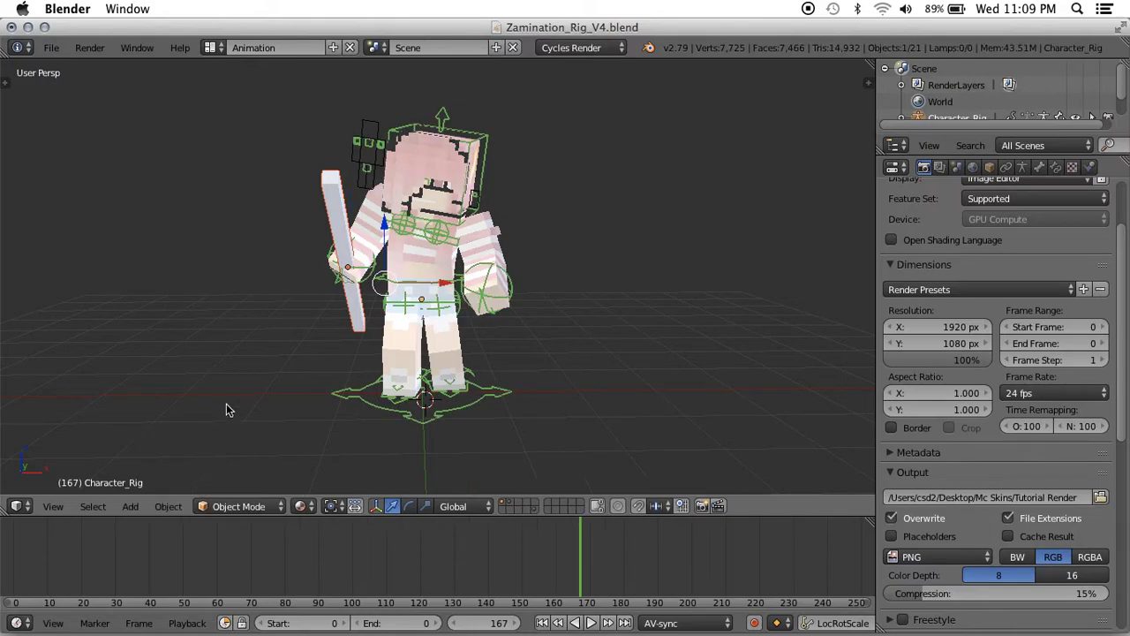
key(shift+a)
click(184, 548)
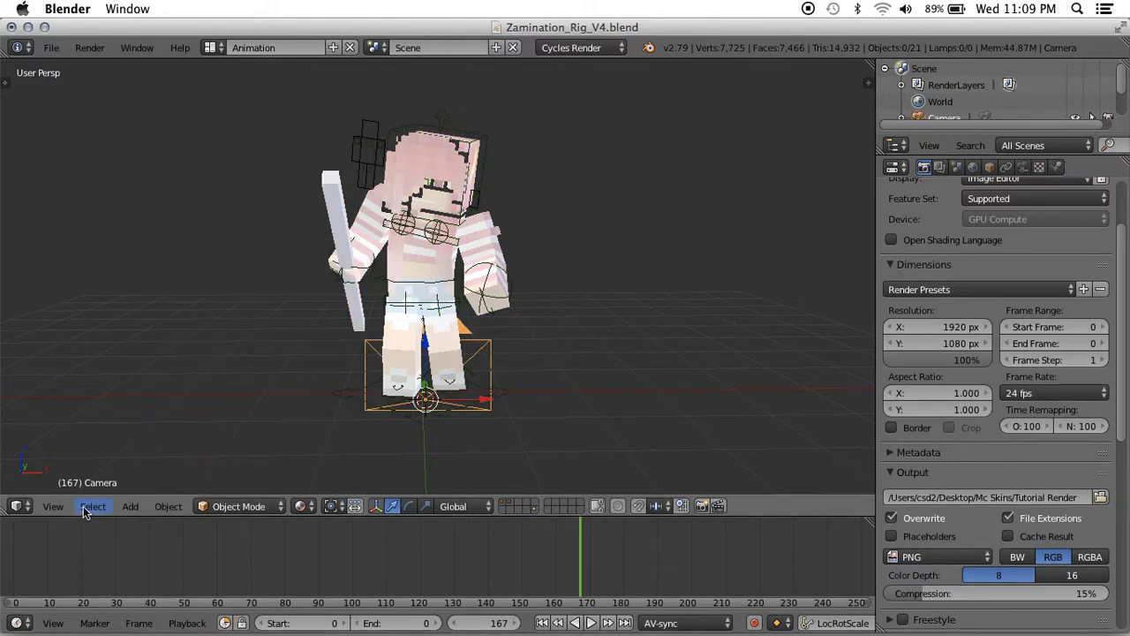
click(64, 505)
click(89, 446)
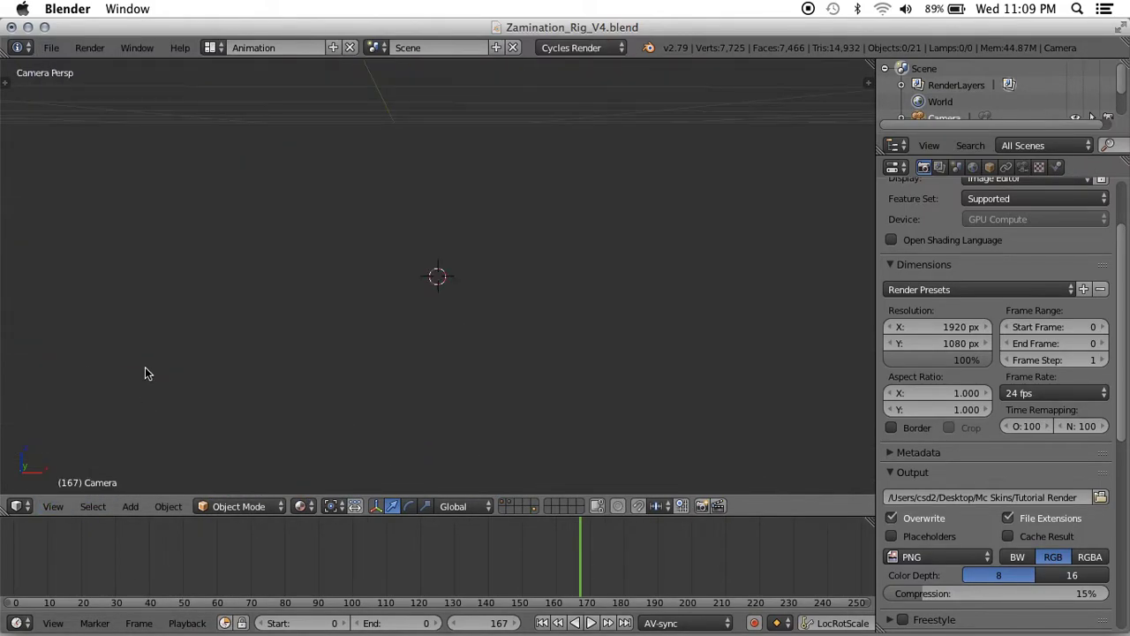
Fly the camera back and up until the whole character fits inside the camera frame, facing the viewer.
key(shift+f)
key(s)
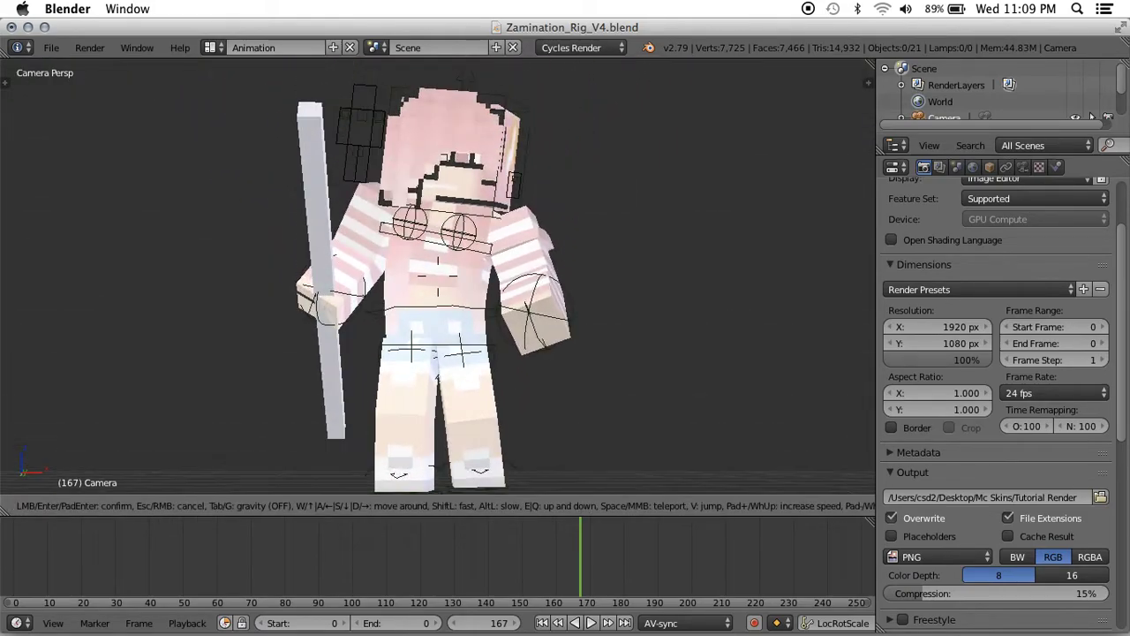
click(438, 330)
scroll(439, 330, down, 5)
key(shift+f)
key(e)
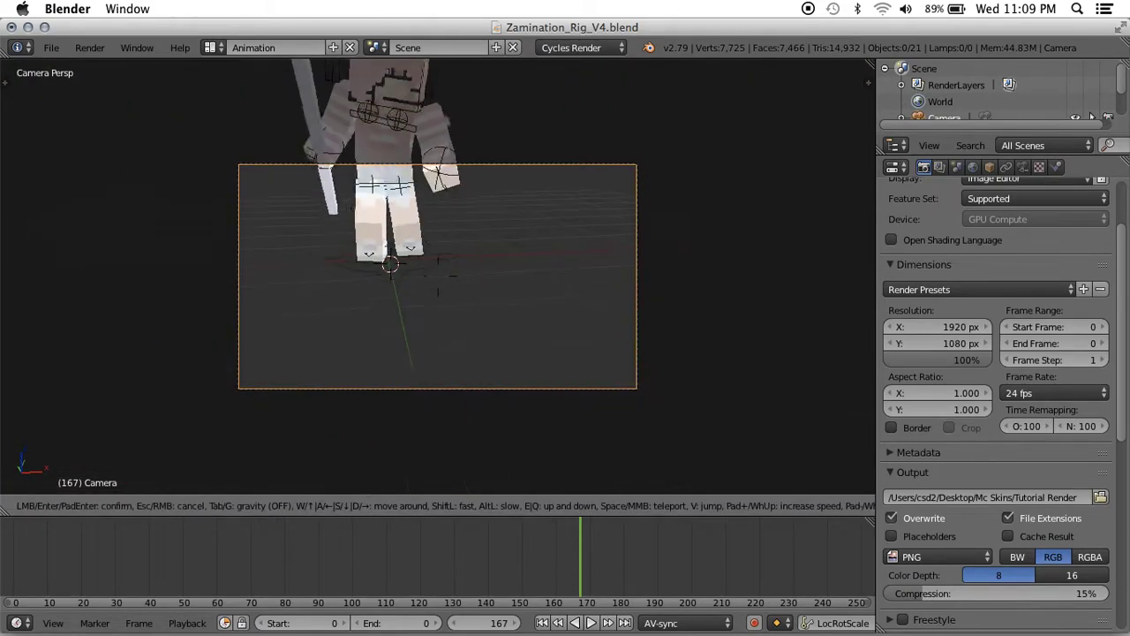
key(s)
key(w)
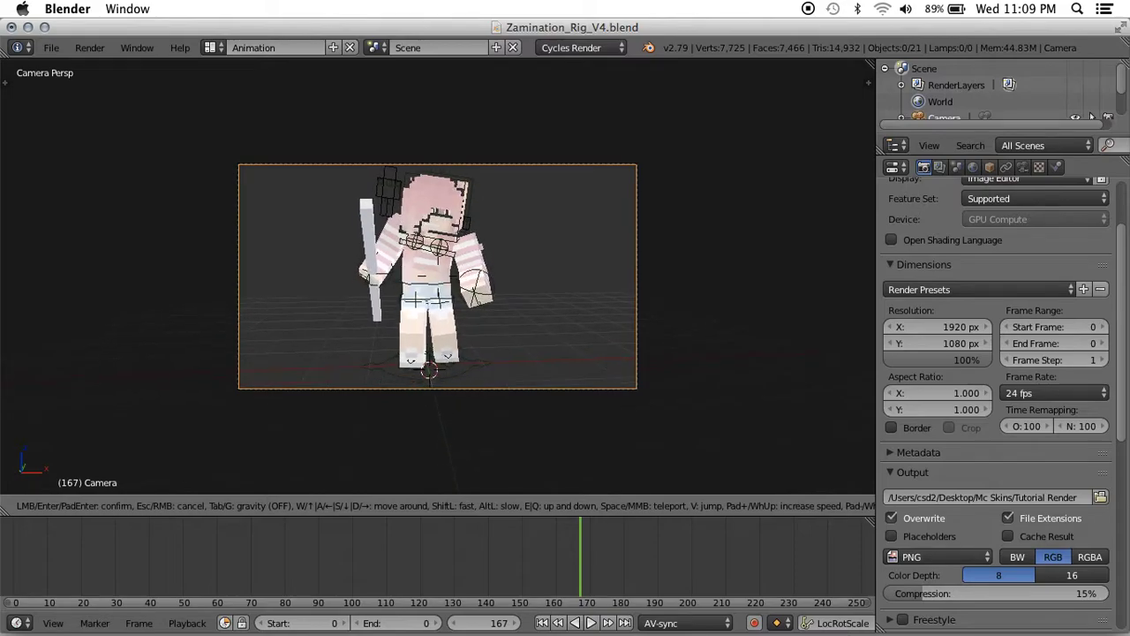
key(Return)
Preview the camera shot in Rendered shading, and return the viewport to Solid shading outside the camera view.
click(302, 506)
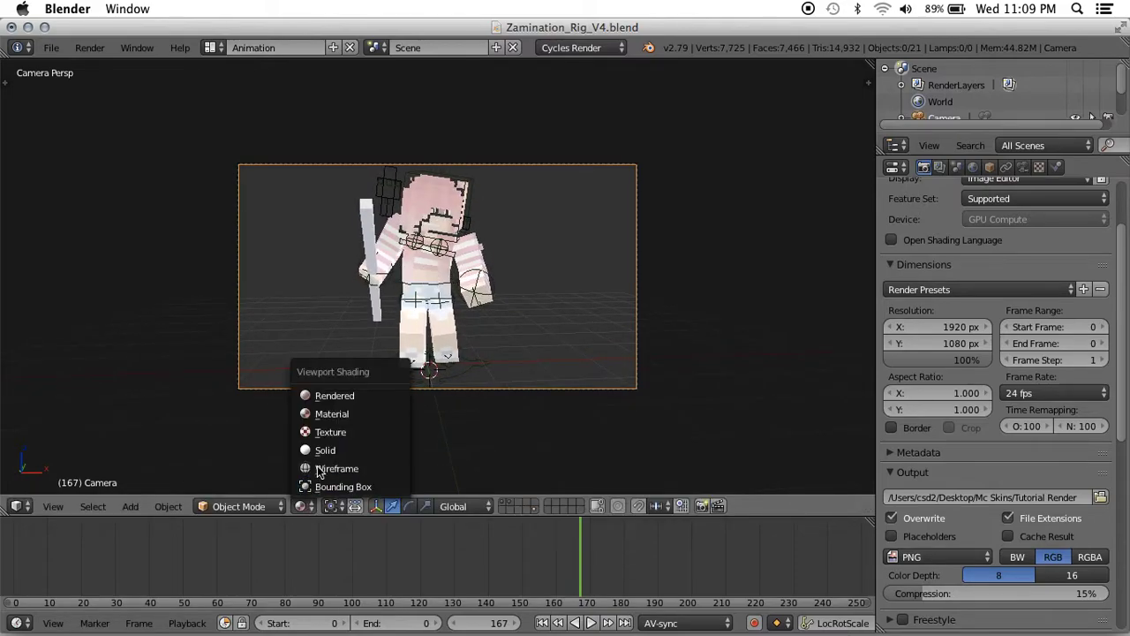
click(347, 397)
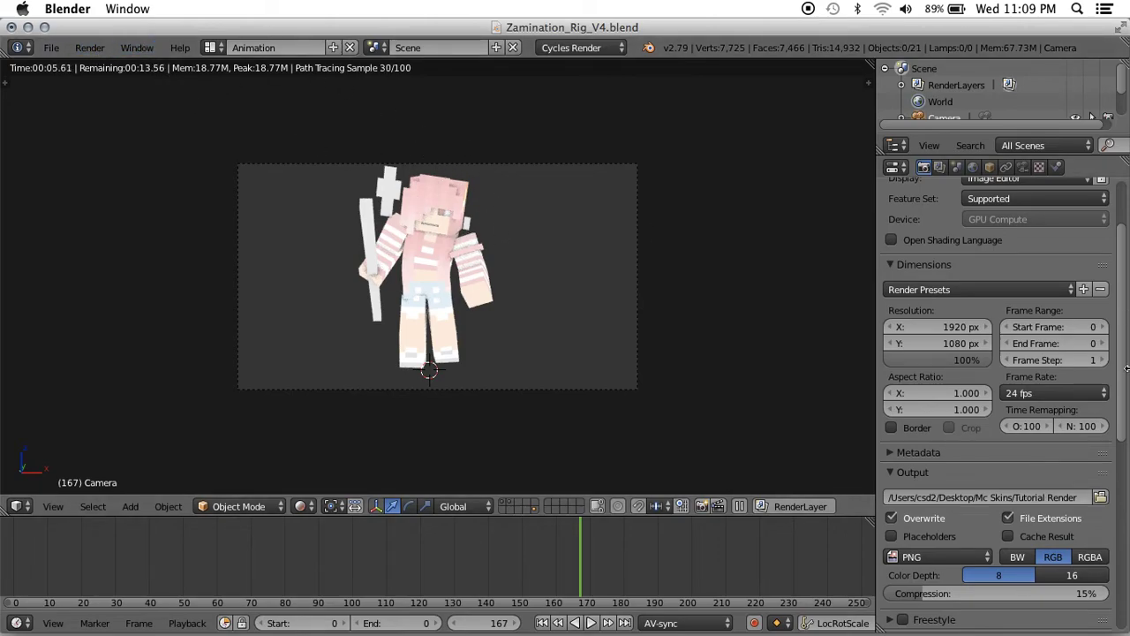
scroll(922, 301, up, 3)
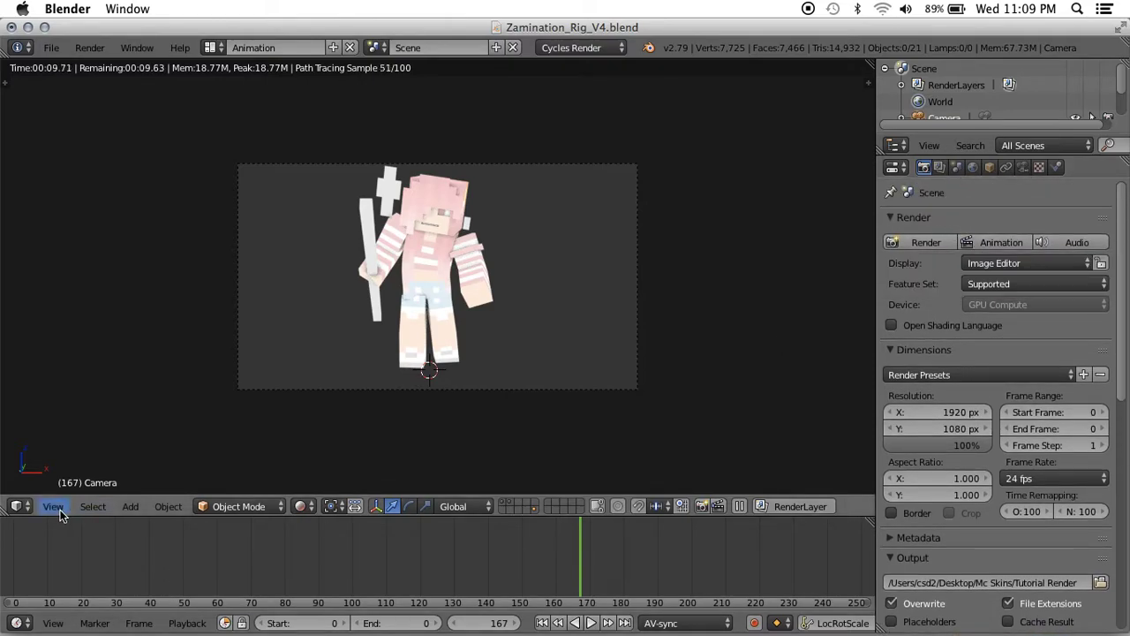
click(16, 506)
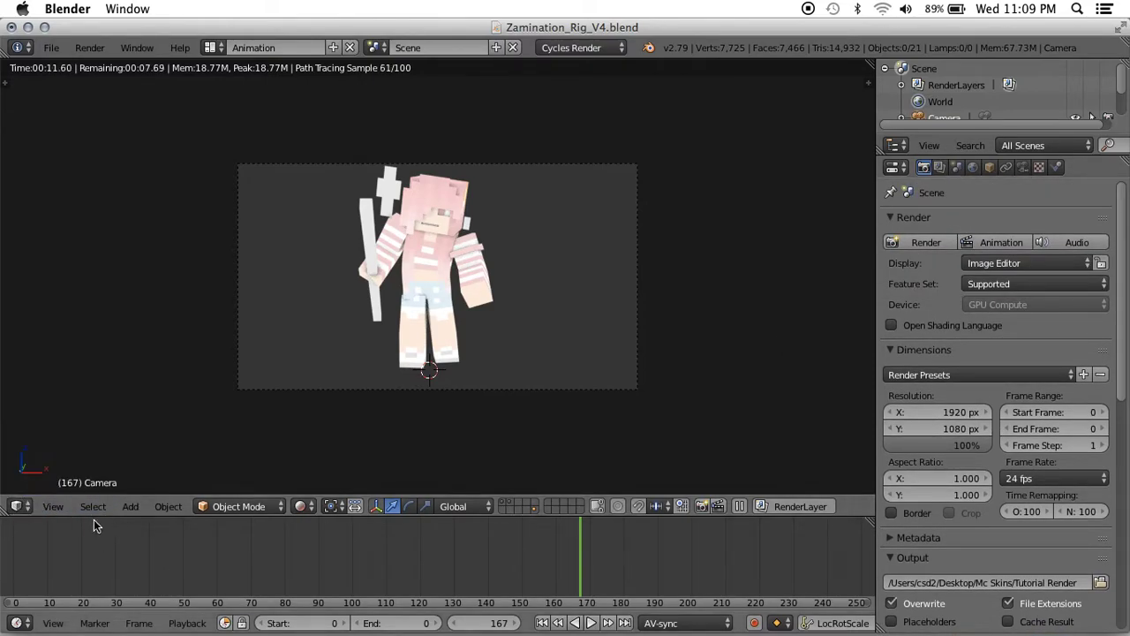
click(300, 505)
click(310, 450)
scroll(310, 452, up, 3)
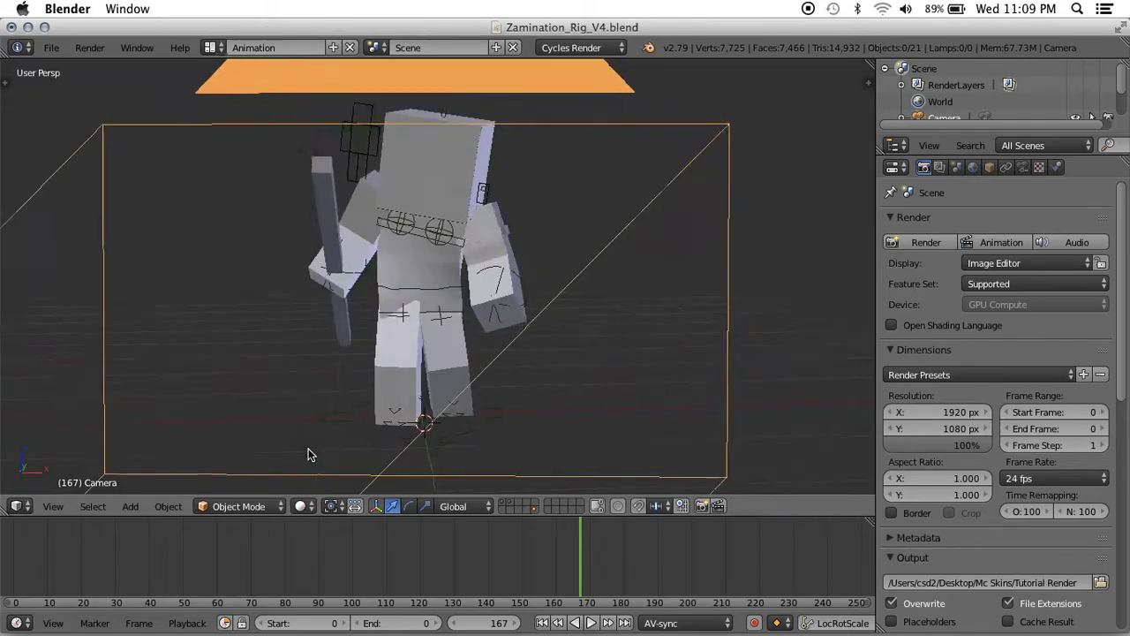
In Pose Mode, lower the panel_open control beside the head to show the facial controls, and display the model in Material shading.
key(shift+f)
key(w)
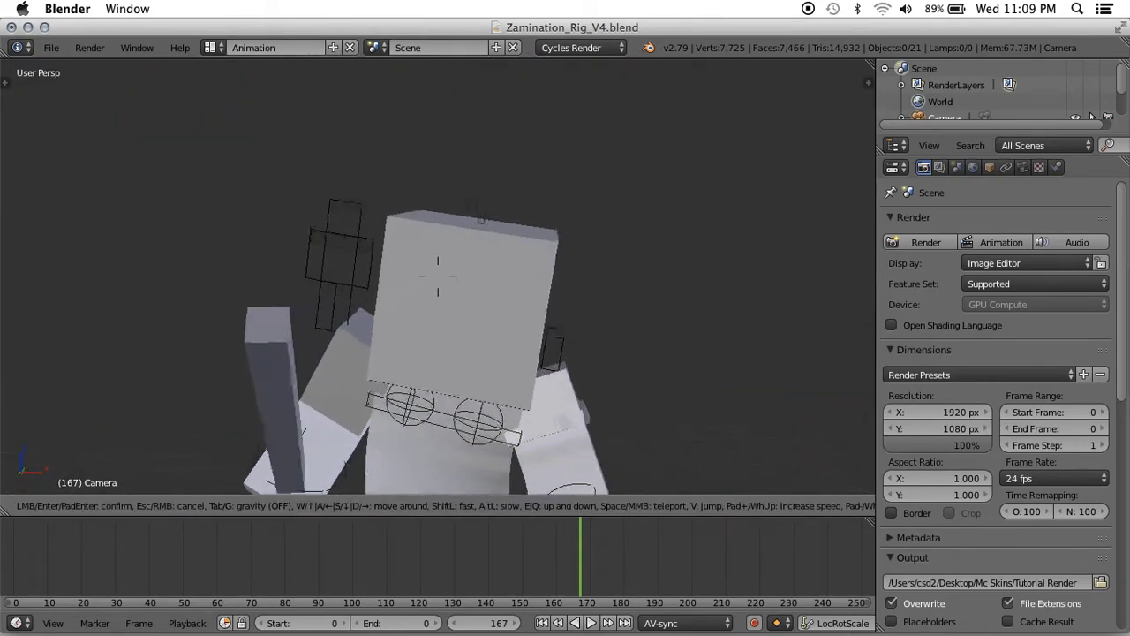
click(425, 253)
right_click(421, 247)
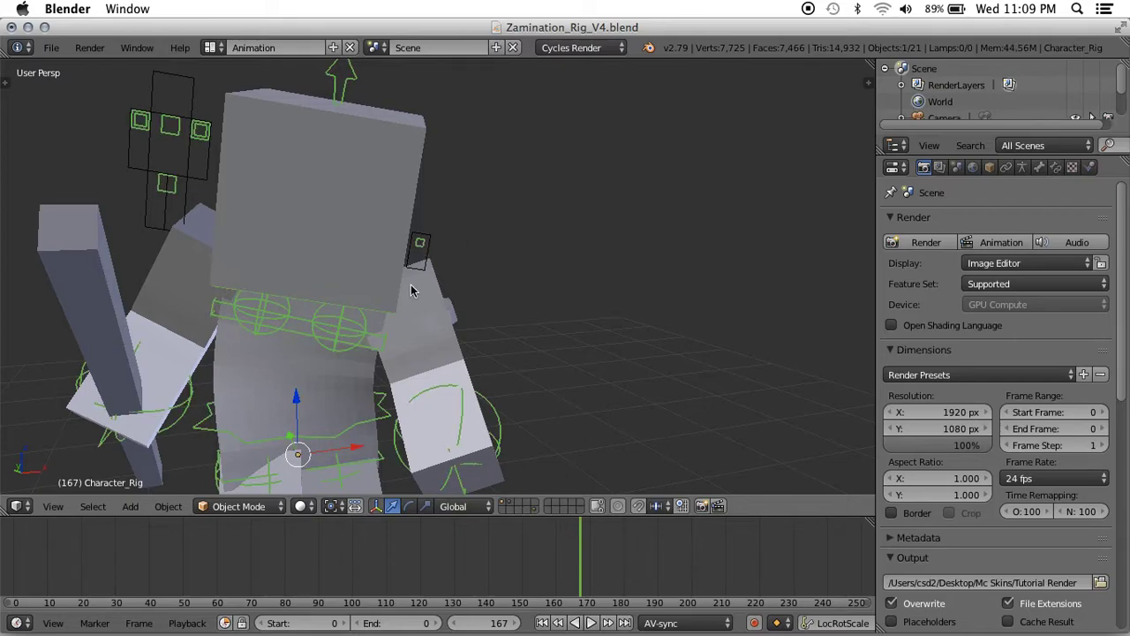
click(238, 506)
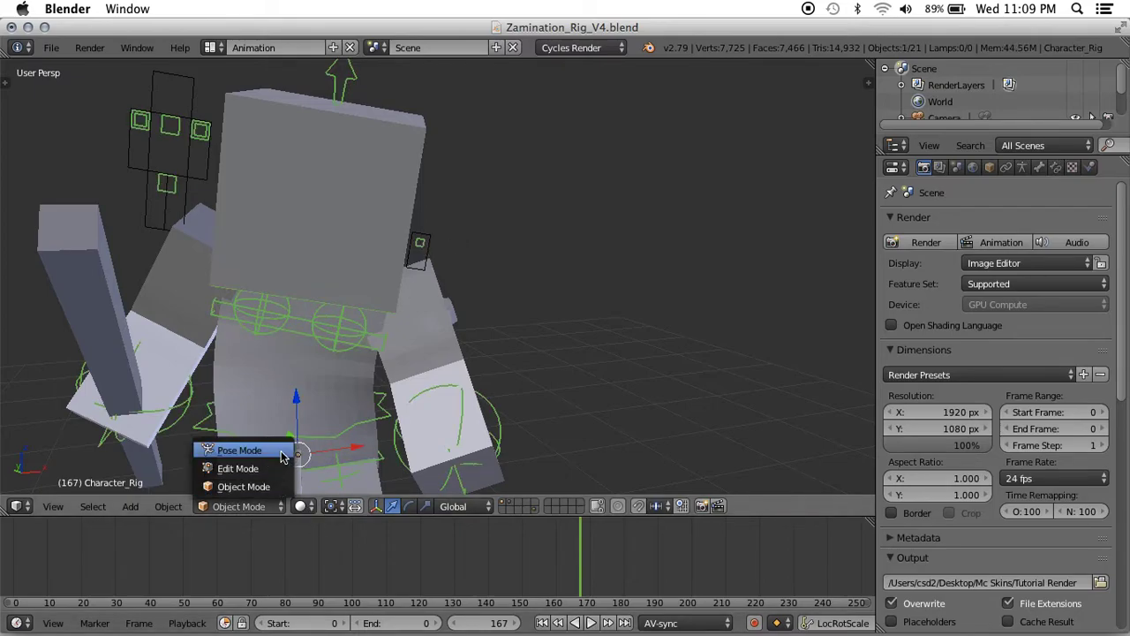
click(281, 450)
right_click(420, 248)
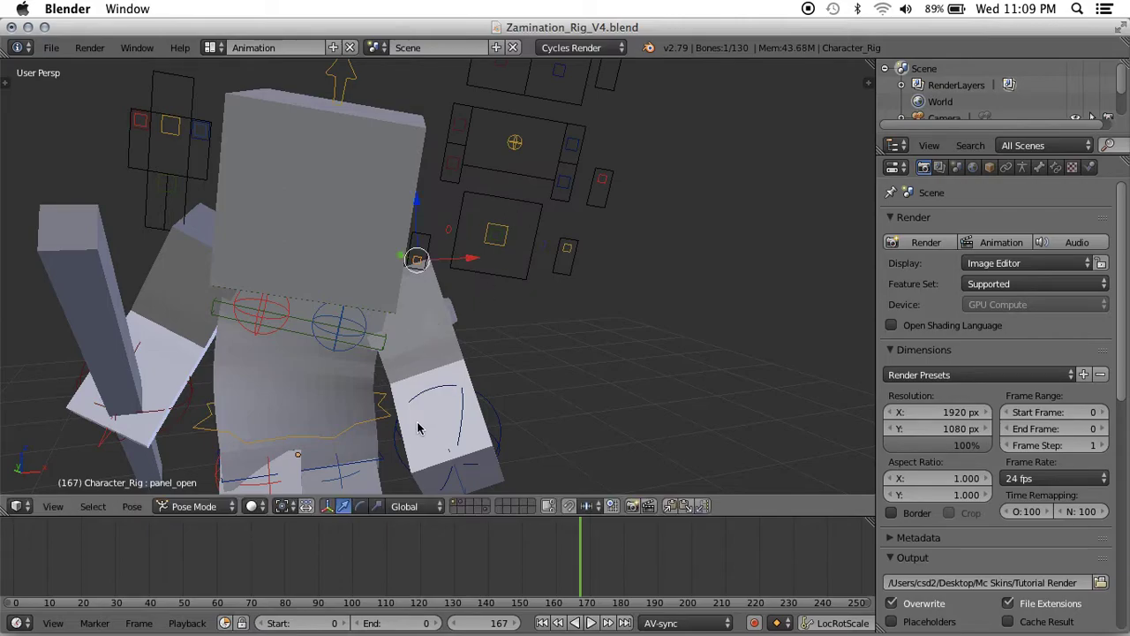
click(258, 506)
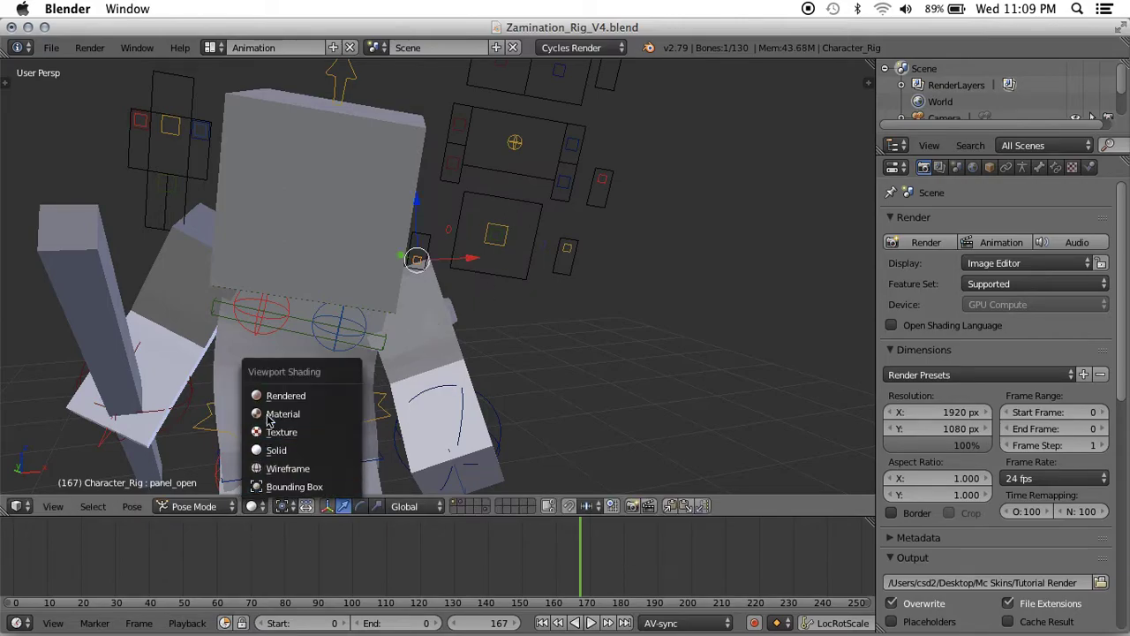
click(270, 418)
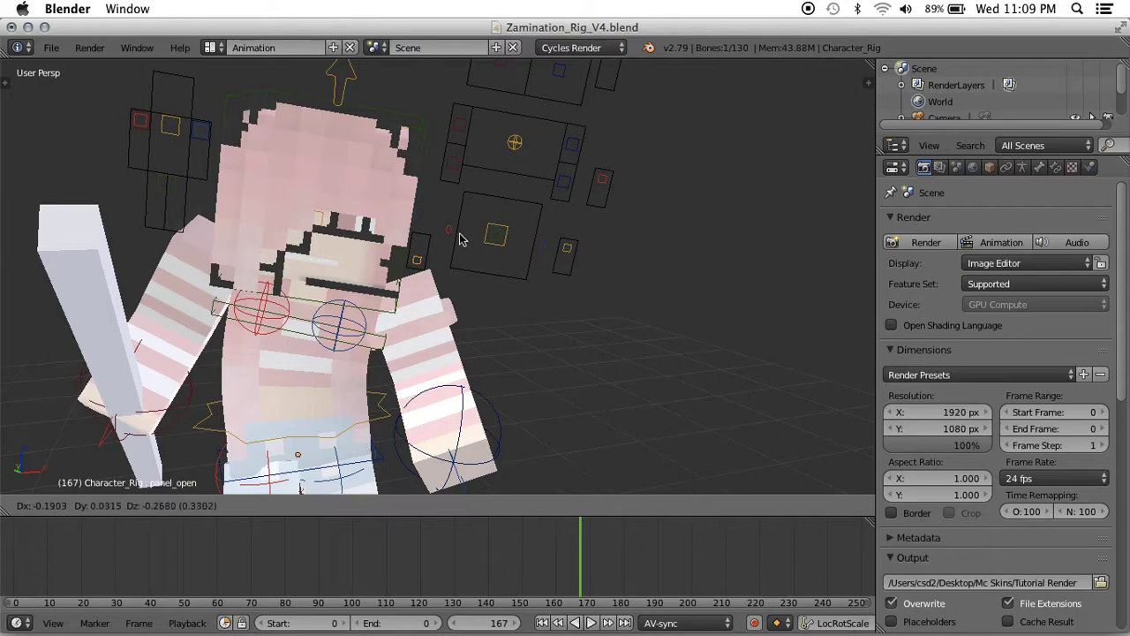
right_click(497, 235)
key(g)
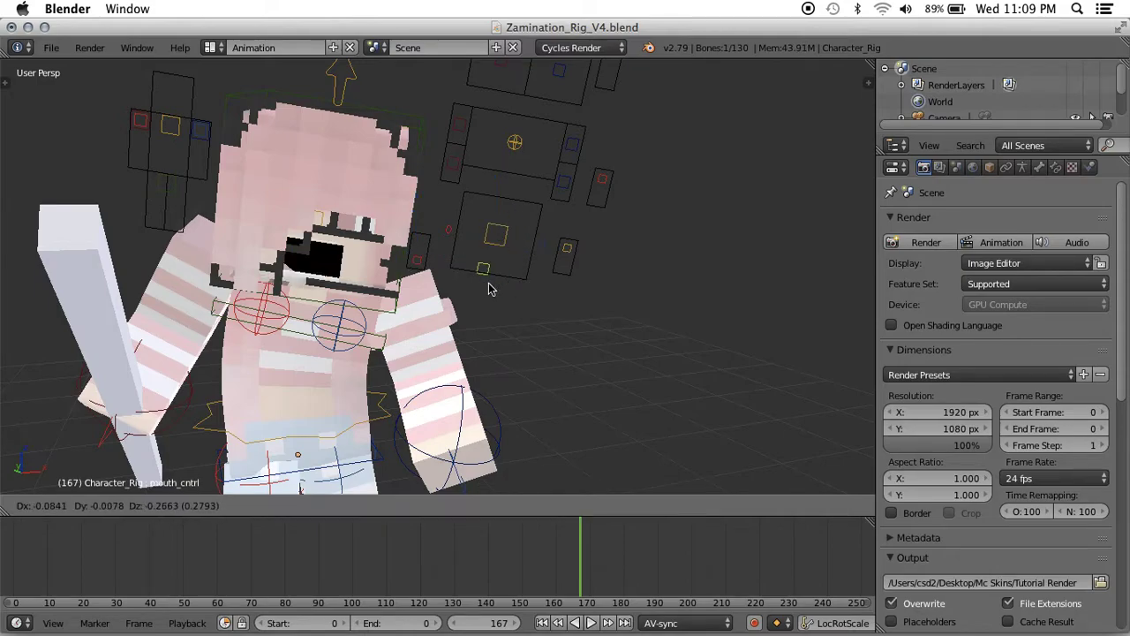
right_click(489, 288)
Move the mouth control about 0.1 units sideways and down, and lower the panel_open.001 slider beside its panel about 0.15 units.
right_click(506, 256)
shift+right_click(508, 254)
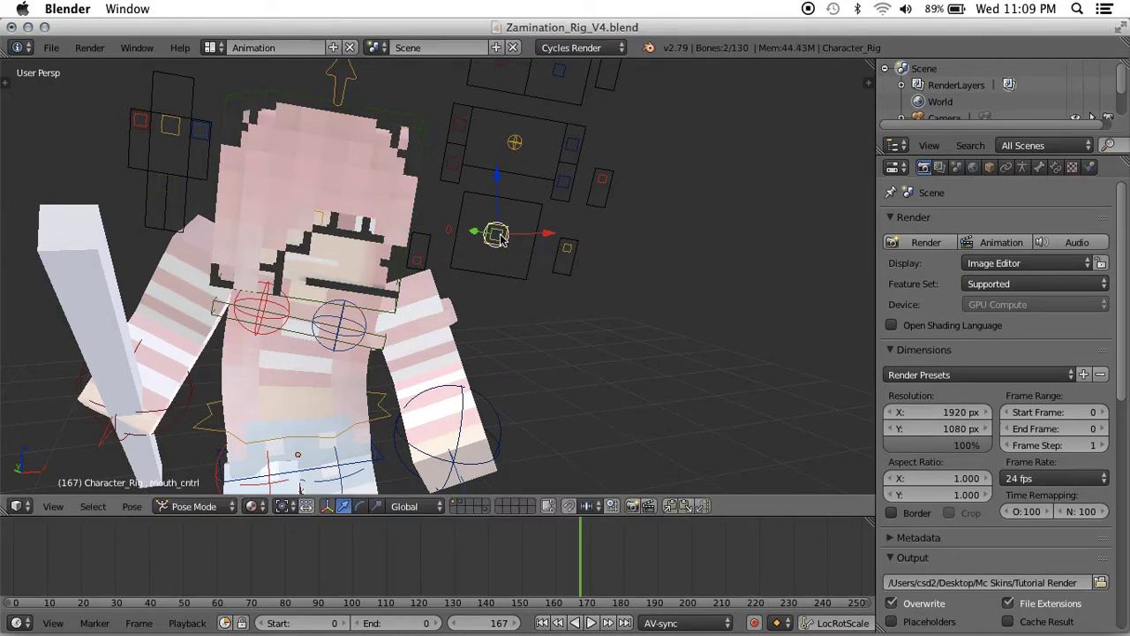
key(g)
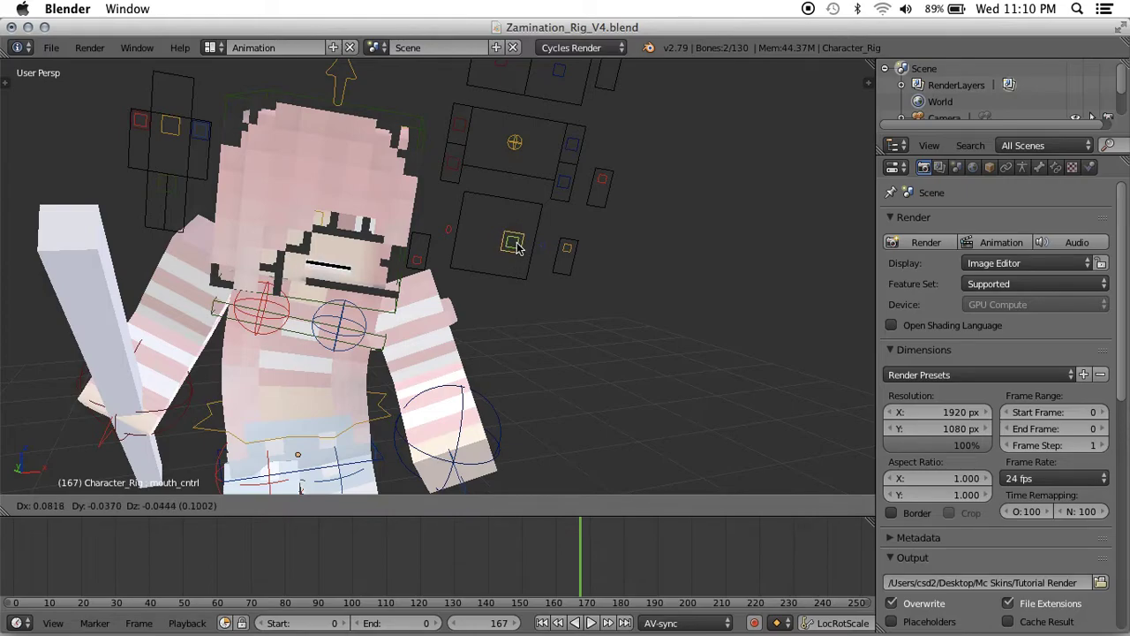
click(519, 248)
right_click(574, 255)
key(g)
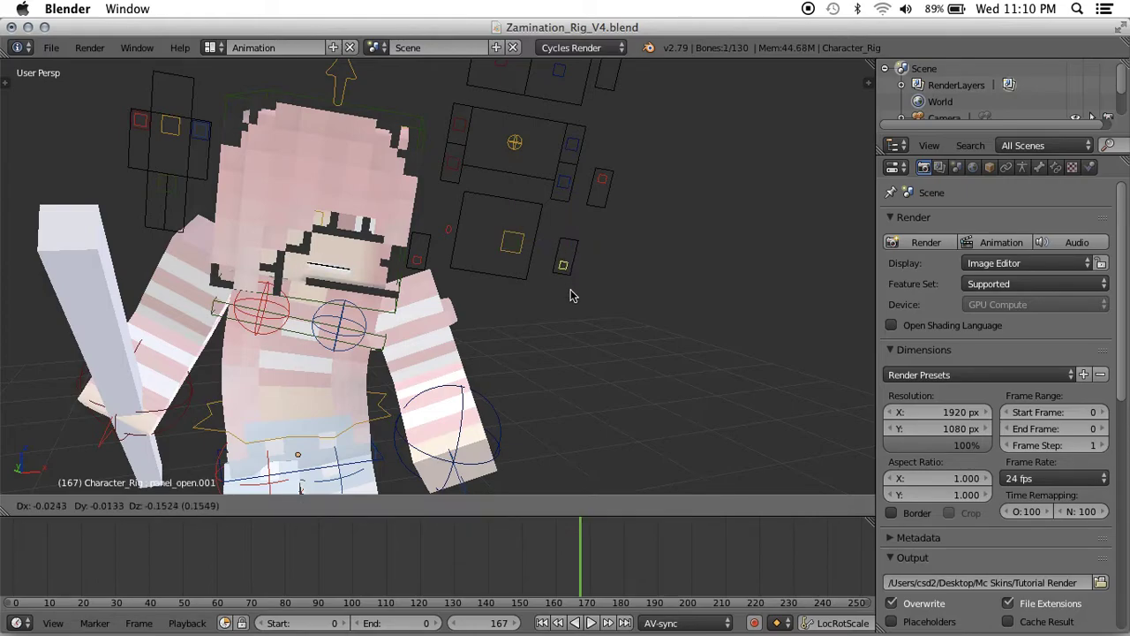
click(559, 315)
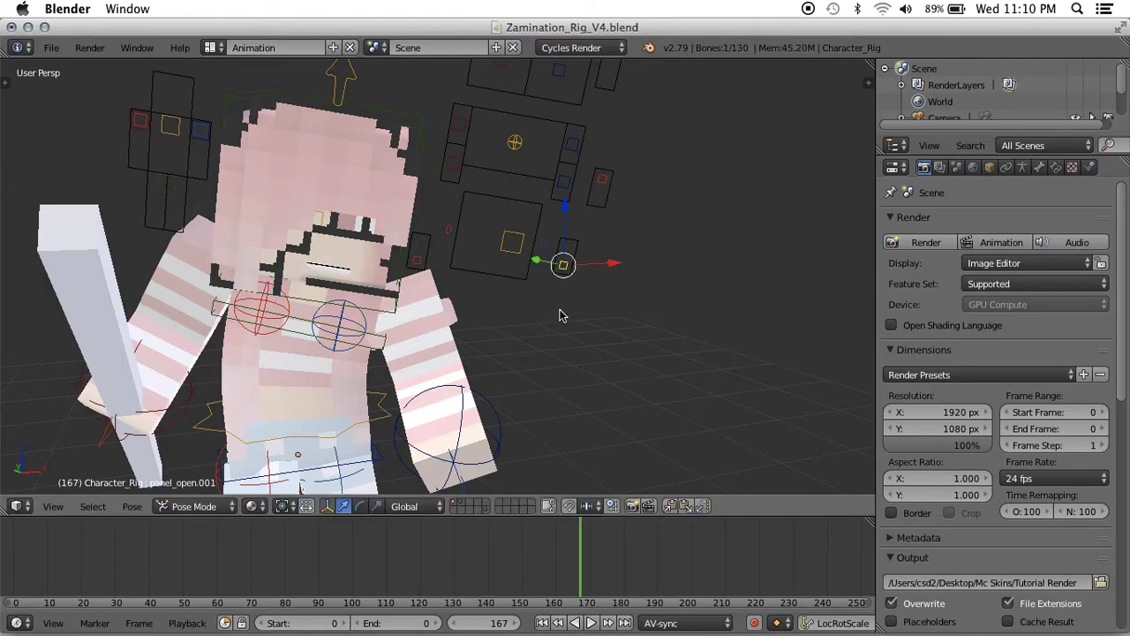
Raise the left mouth joint control slightly to lift that corner of the mouth.
right_click(539, 247)
key(g)
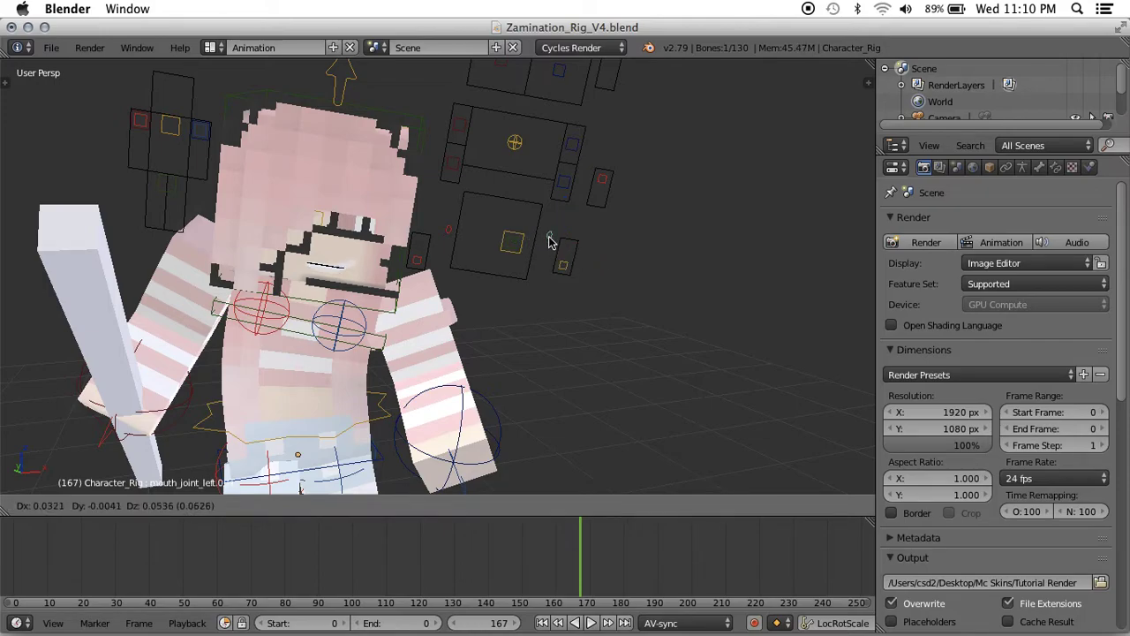
click(548, 243)
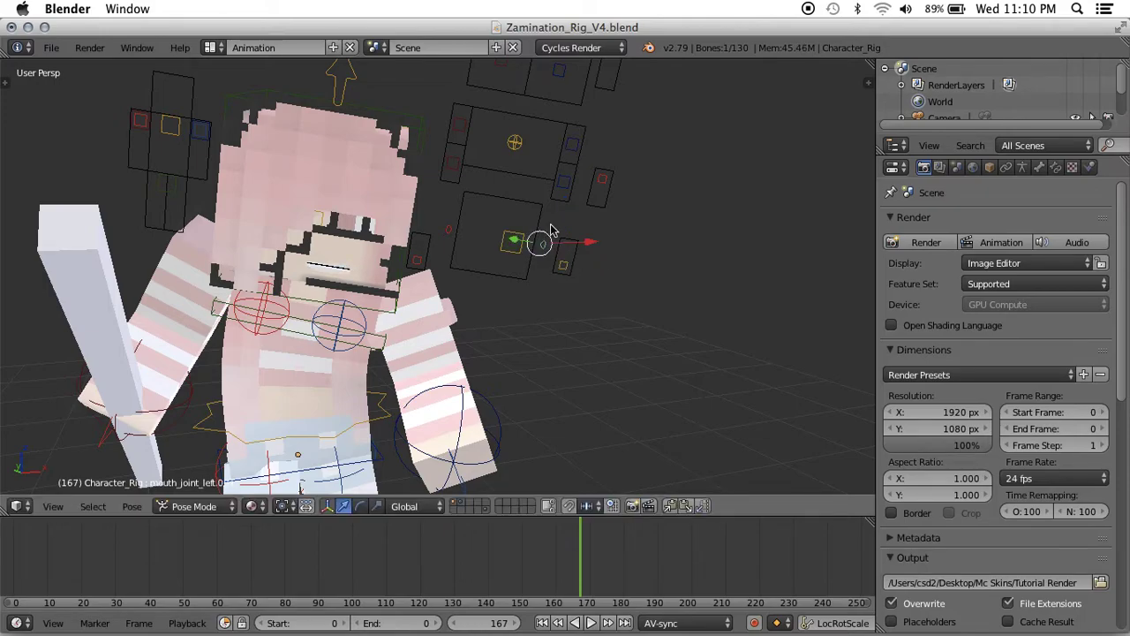
key(g)
click(557, 212)
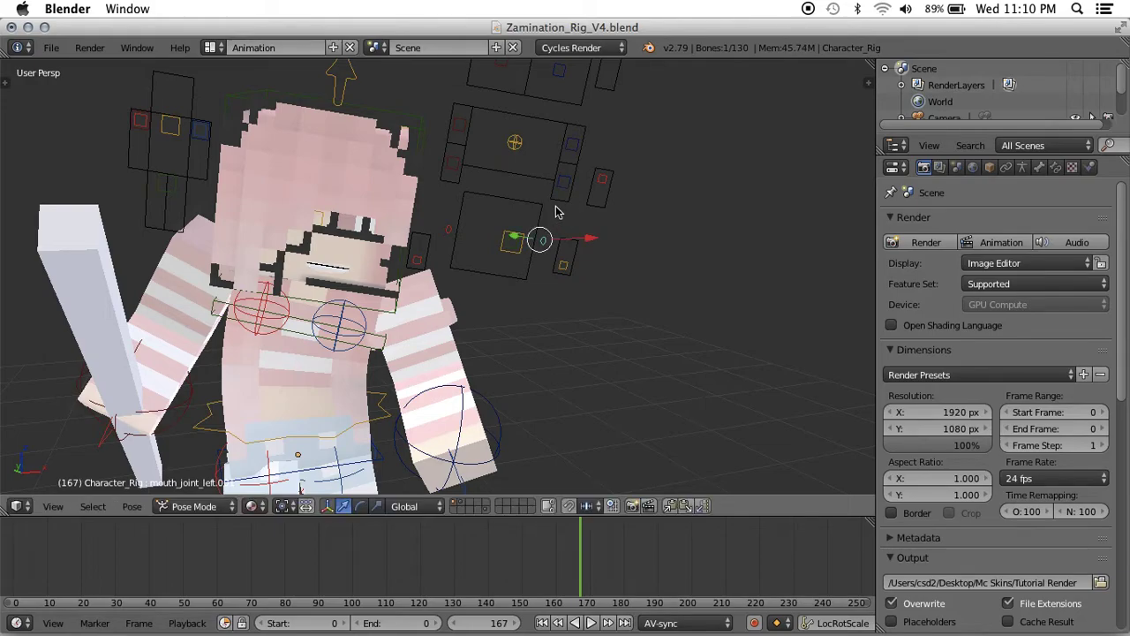
Lower the Eyes_cntrl bone in the face panel about 0.18 units.
right_click(512, 138)
key(g)
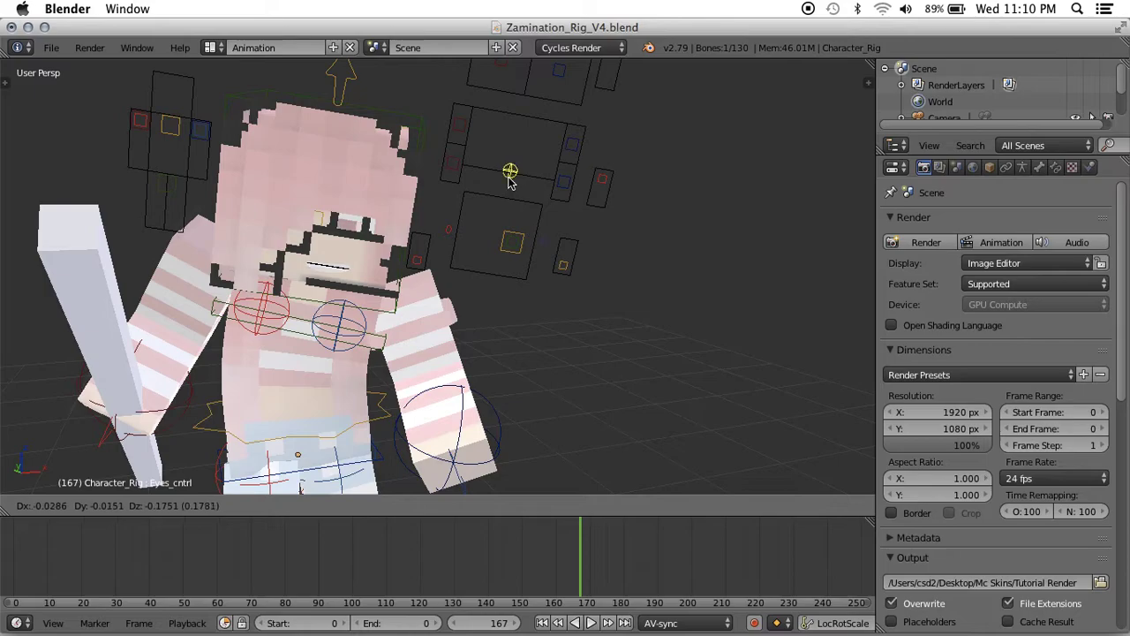
click(509, 176)
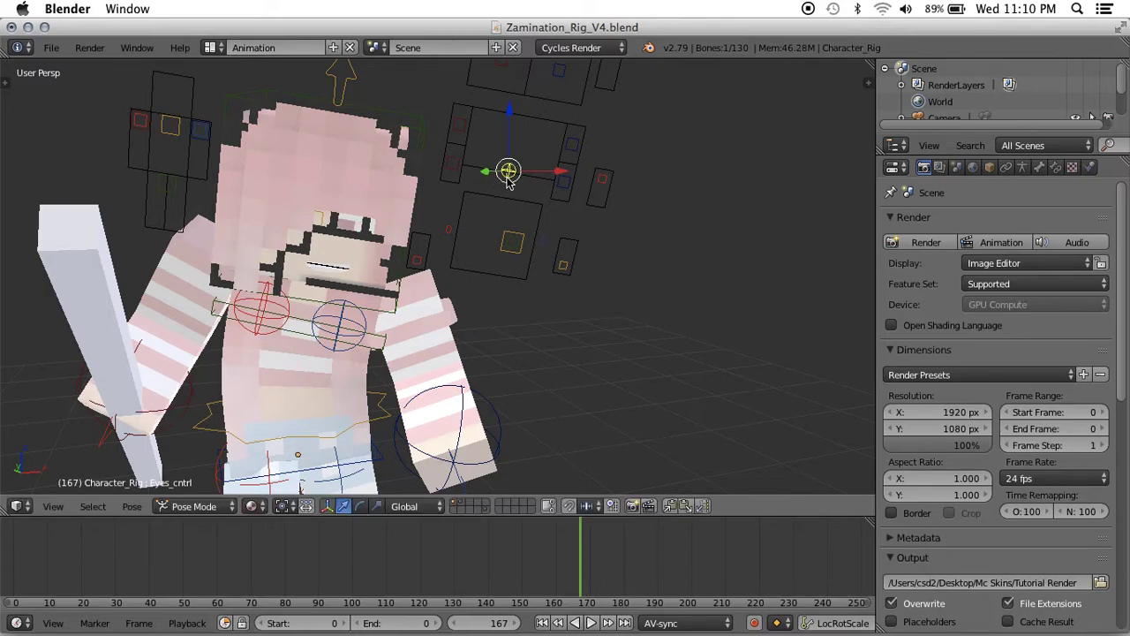
Move the eyebrow_cntrl_L control in the face panel about 0.1 units, mostly downward and slightly inward.
scroll(567, 139, up, 3)
right_click(567, 125)
key(g)
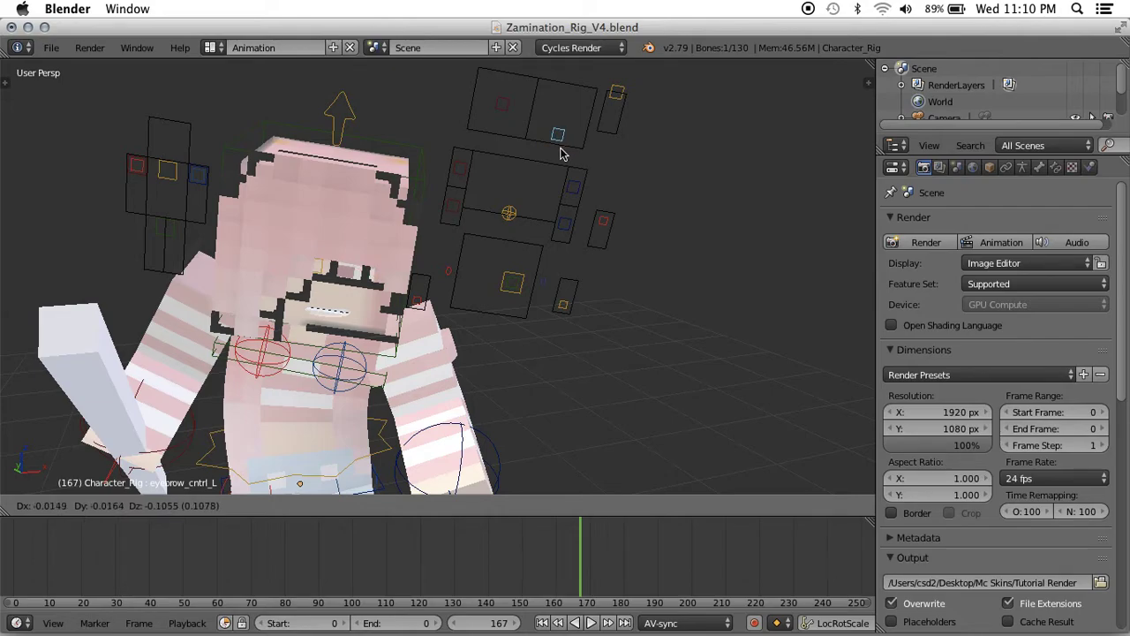
right_click(560, 155)
key(g)
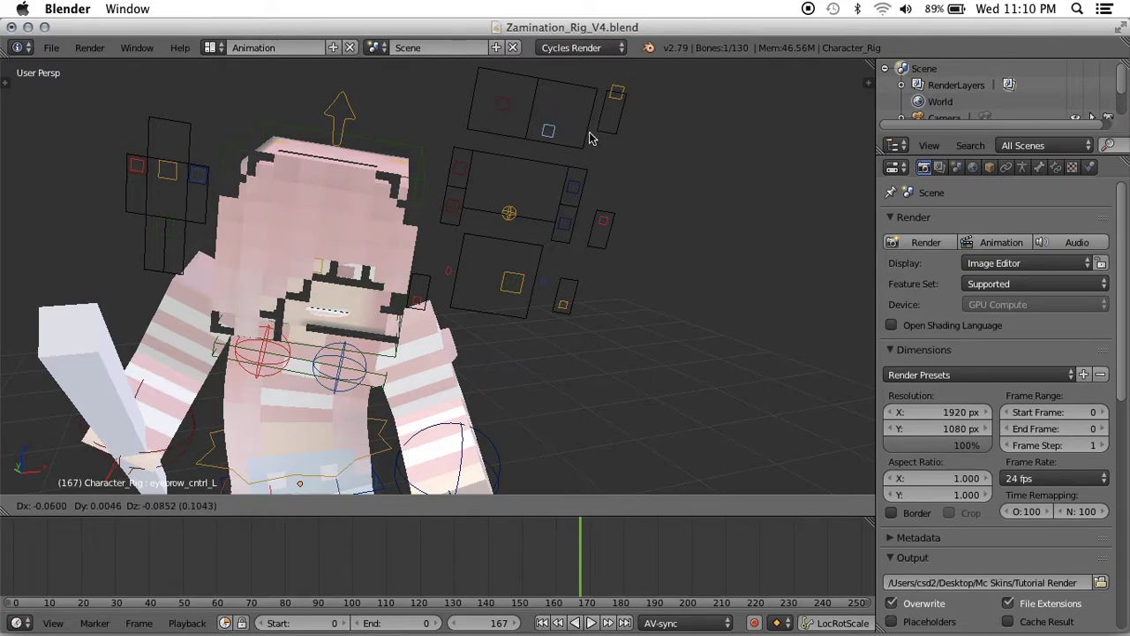
right_click(593, 134)
Switch to the camera view and start rendering the animation.
click(53, 506)
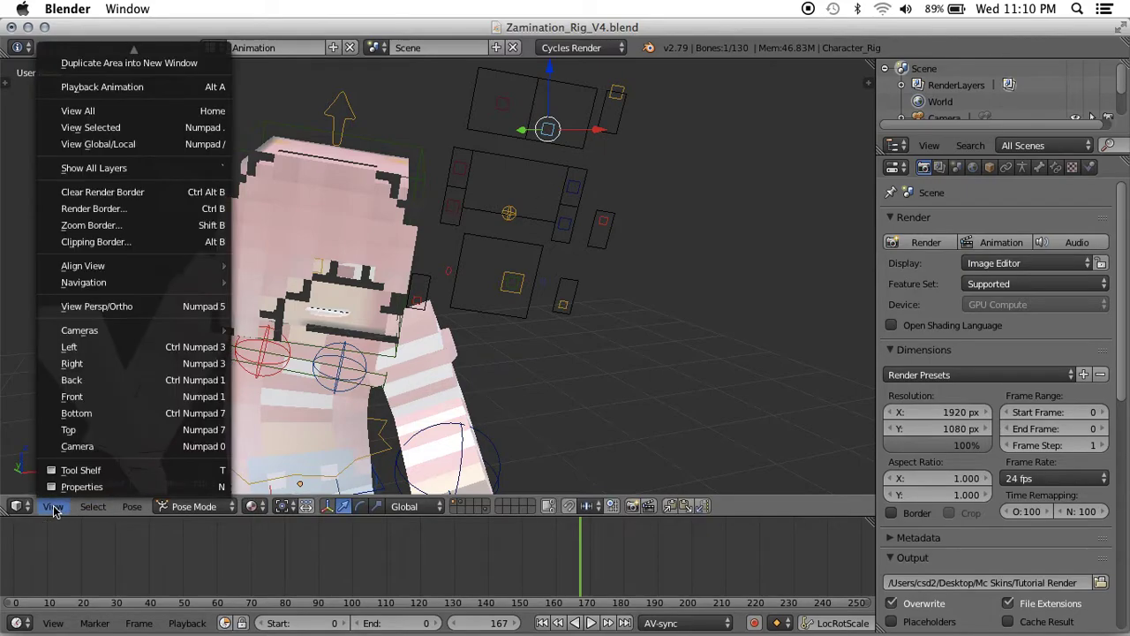
click(88, 444)
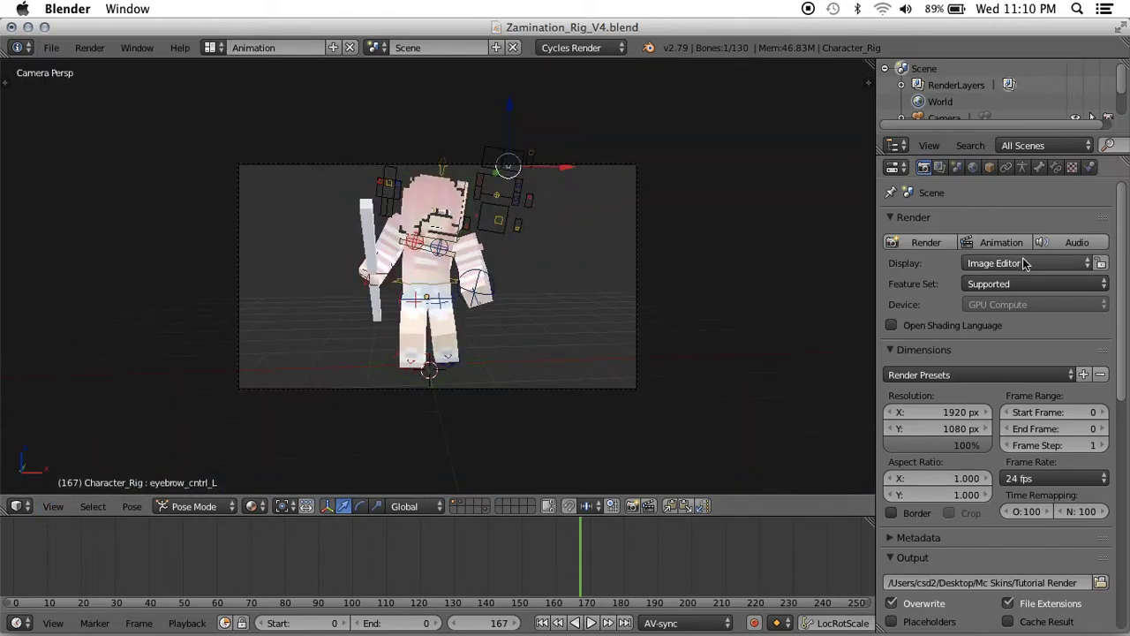
click(1015, 242)
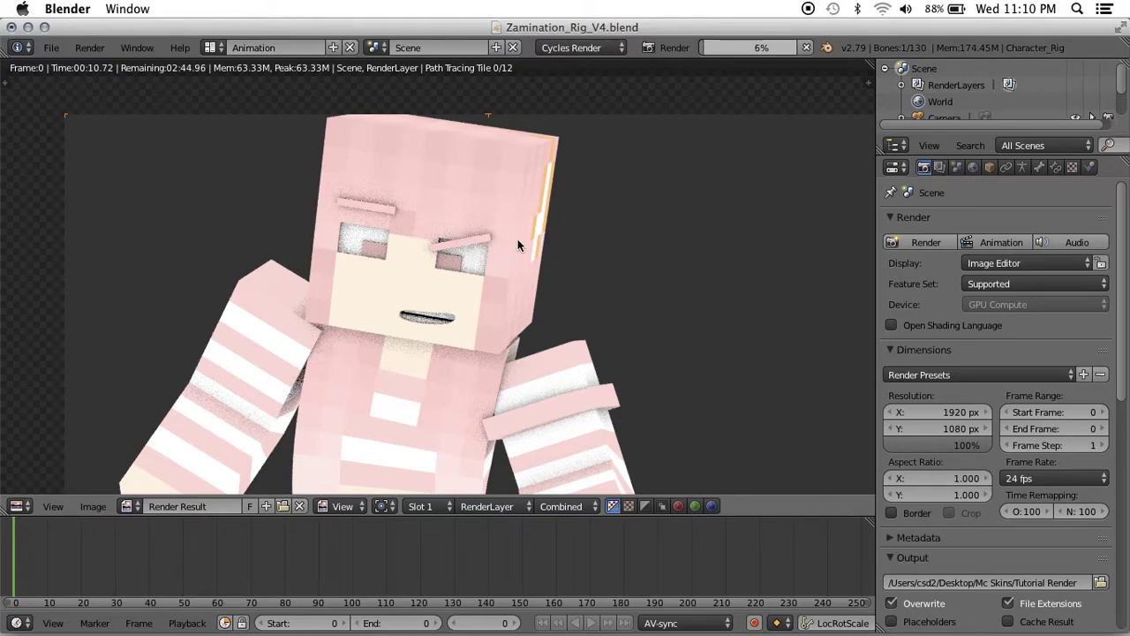
Examine the full character in the render preview and cancel the render.
scroll(517, 238, down, 3)
scroll(517, 300, down, 1)
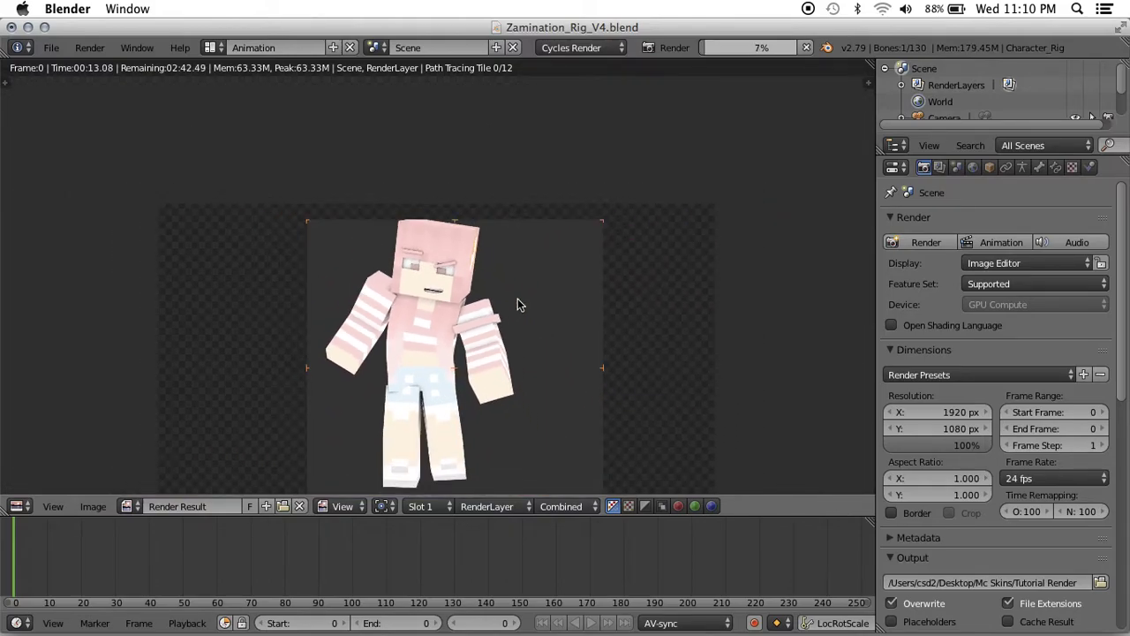
scroll(517, 300, down, 3)
scroll(517, 300, up, 1)
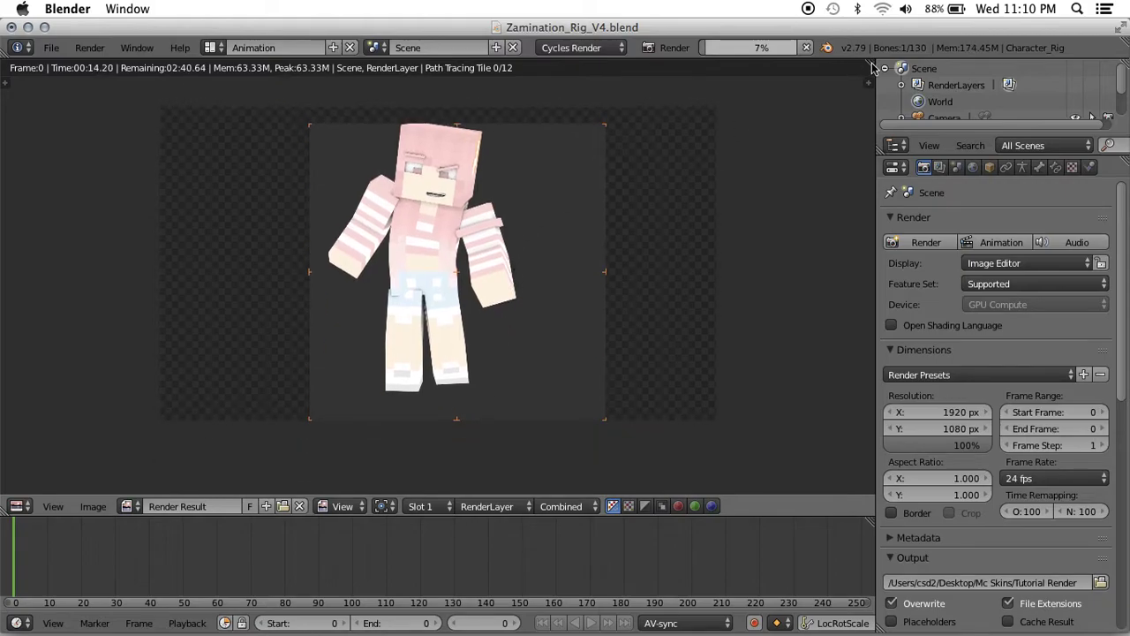
click(806, 48)
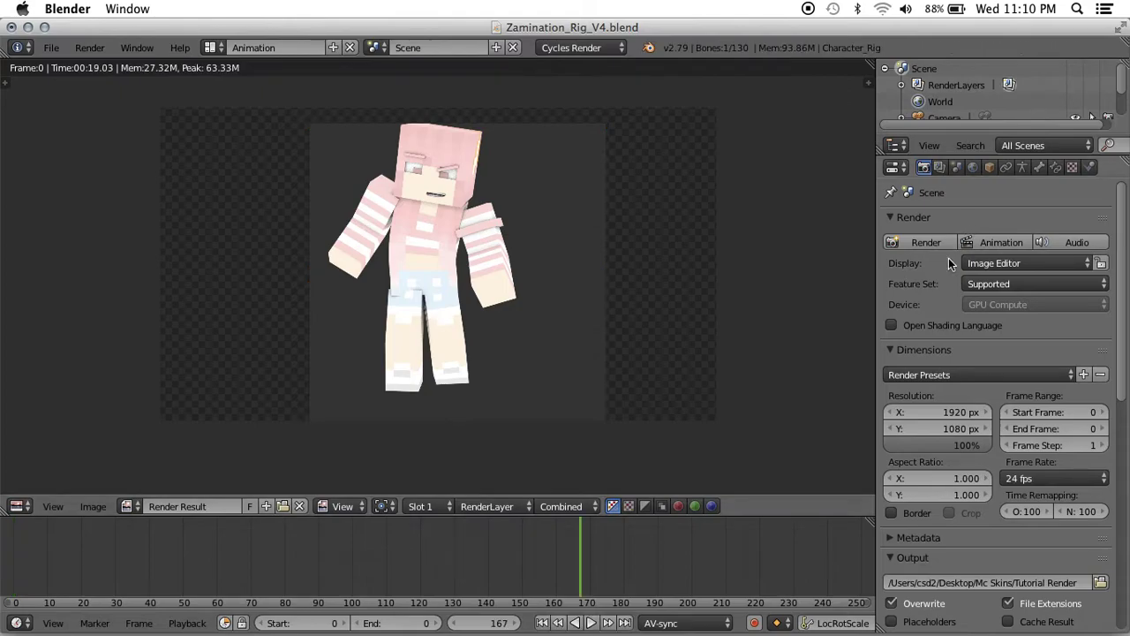
Enable the transparent film background and start a new animation render.
scroll(948, 258, down, 3)
scroll(944, 495, down, 12)
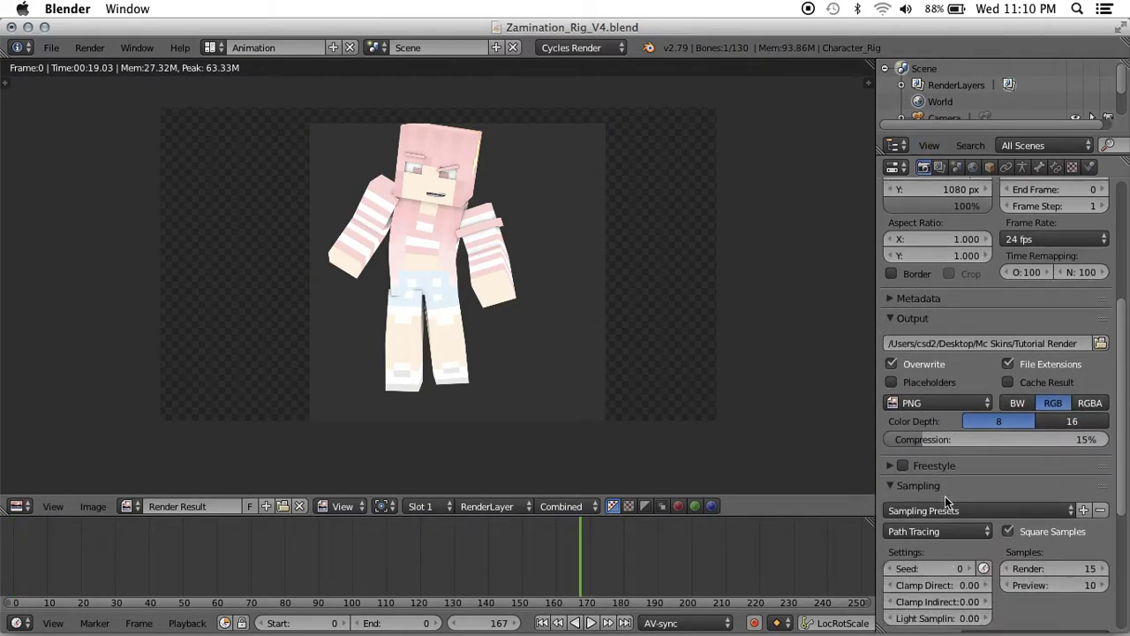
scroll(956, 486, down, 1)
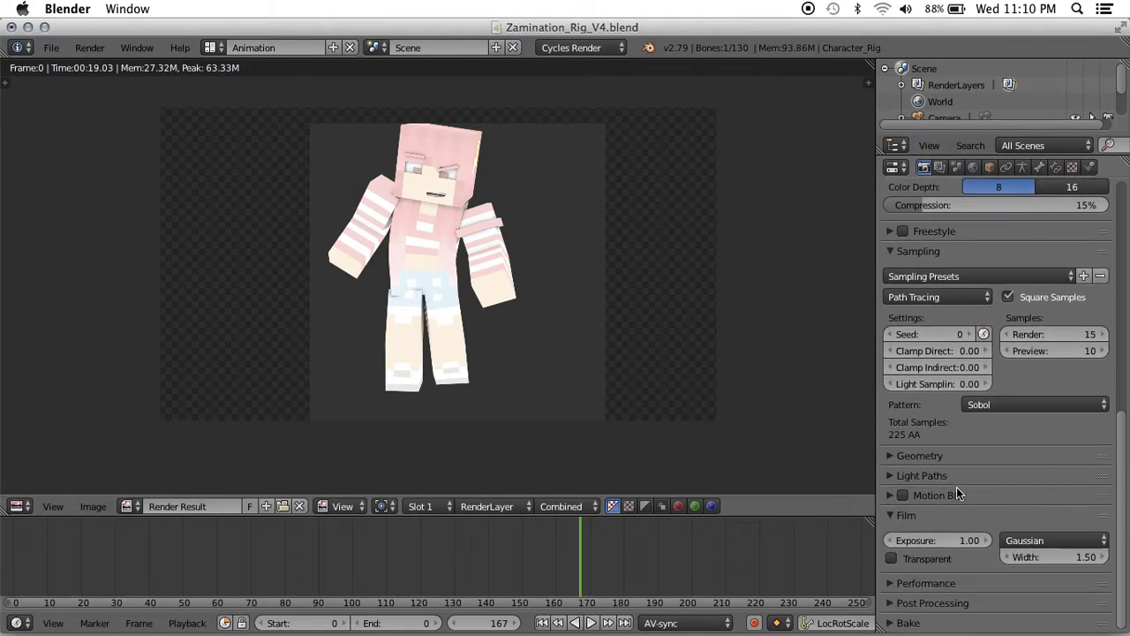
click(890, 558)
scroll(1127, 391, up, 15)
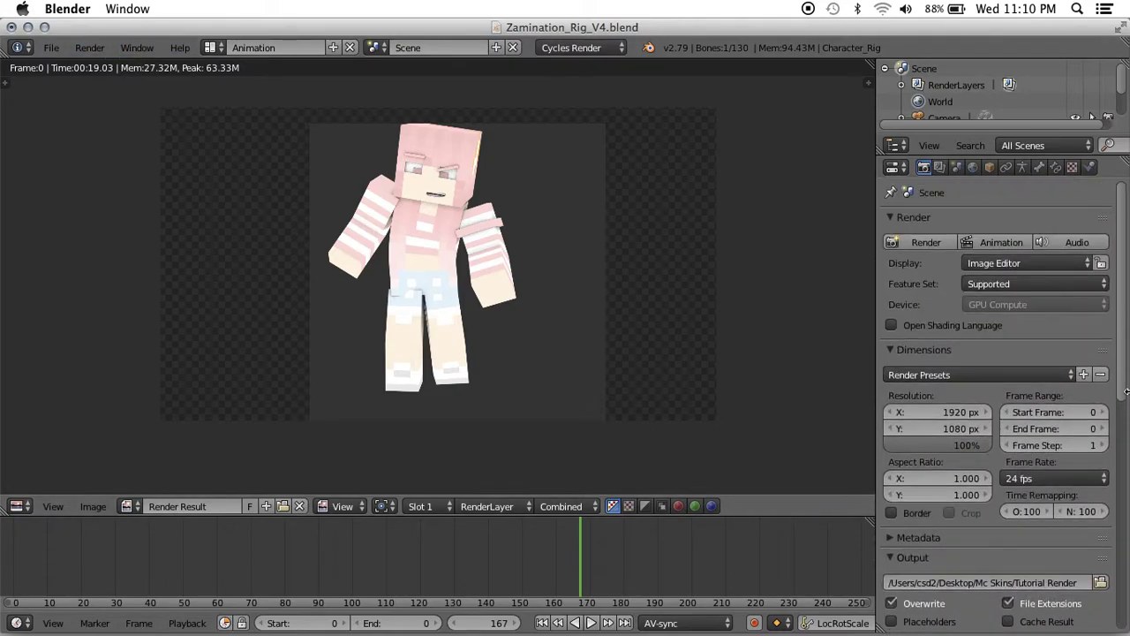
click(984, 240)
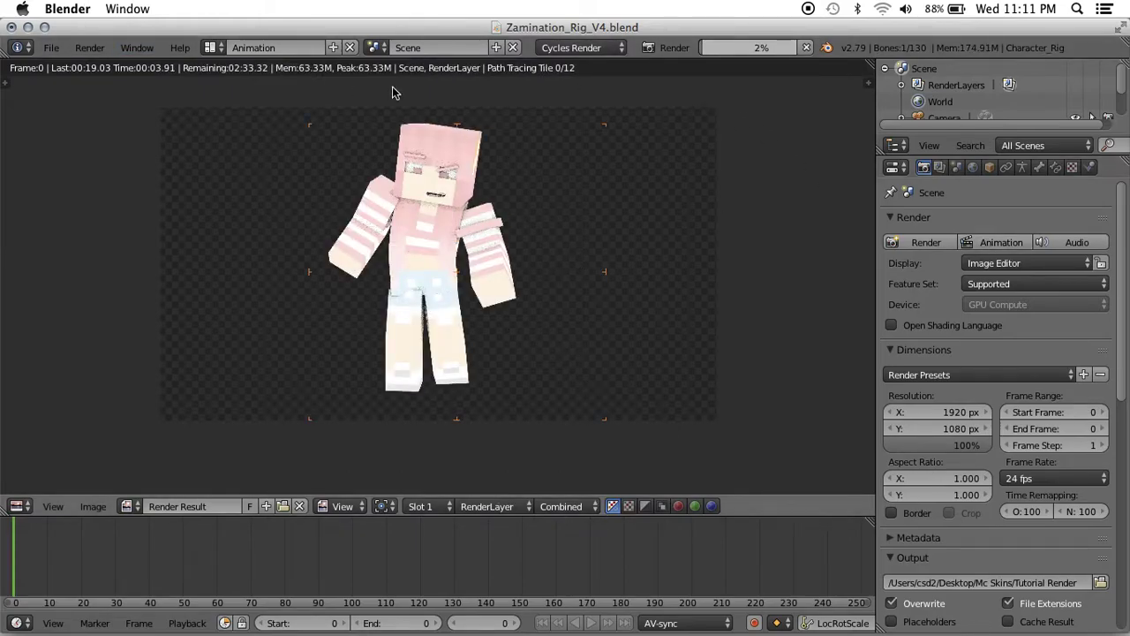
Set Blender aside, view Tutorial LOL0000.png from the Finished Renders desktop folder, close the image and return to Blender.
click(28, 28)
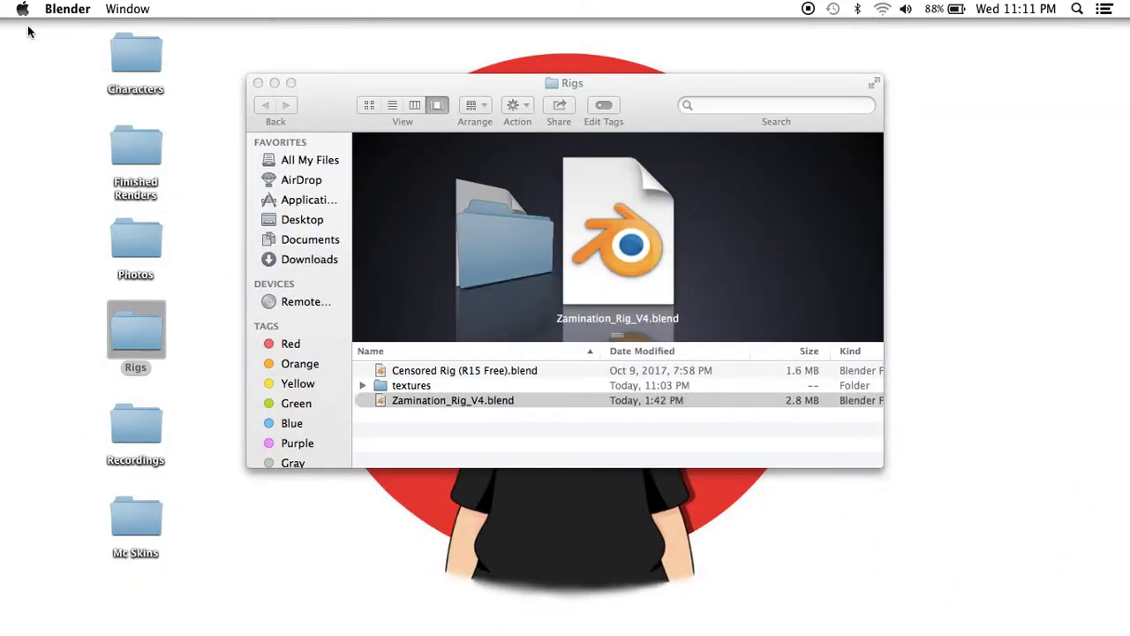
double_click(135, 163)
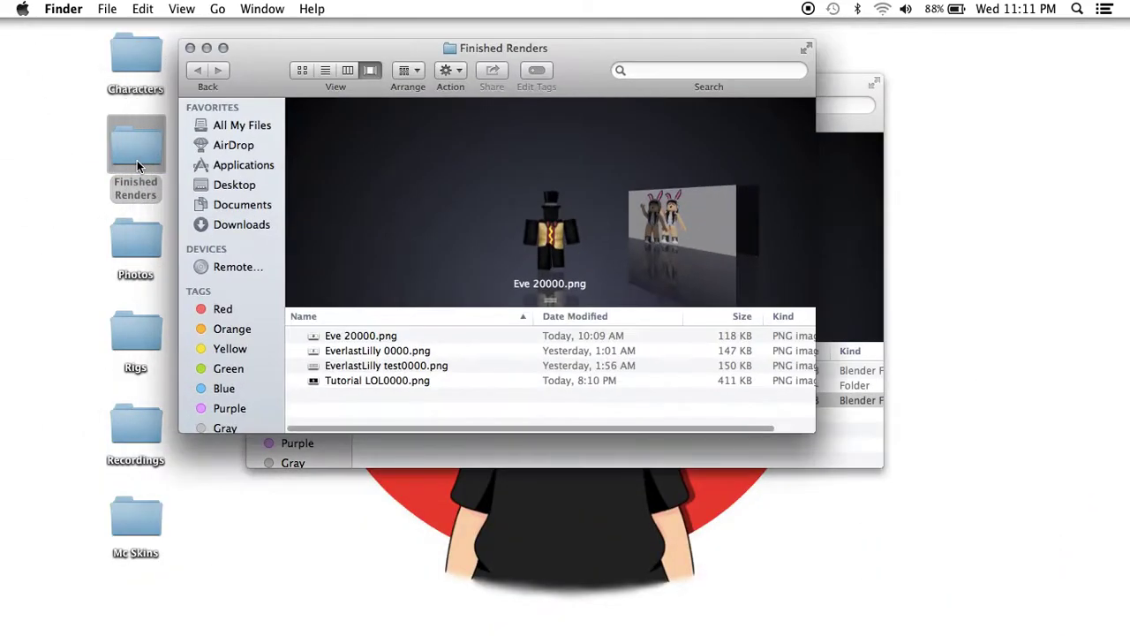
click(403, 380)
double_click(398, 381)
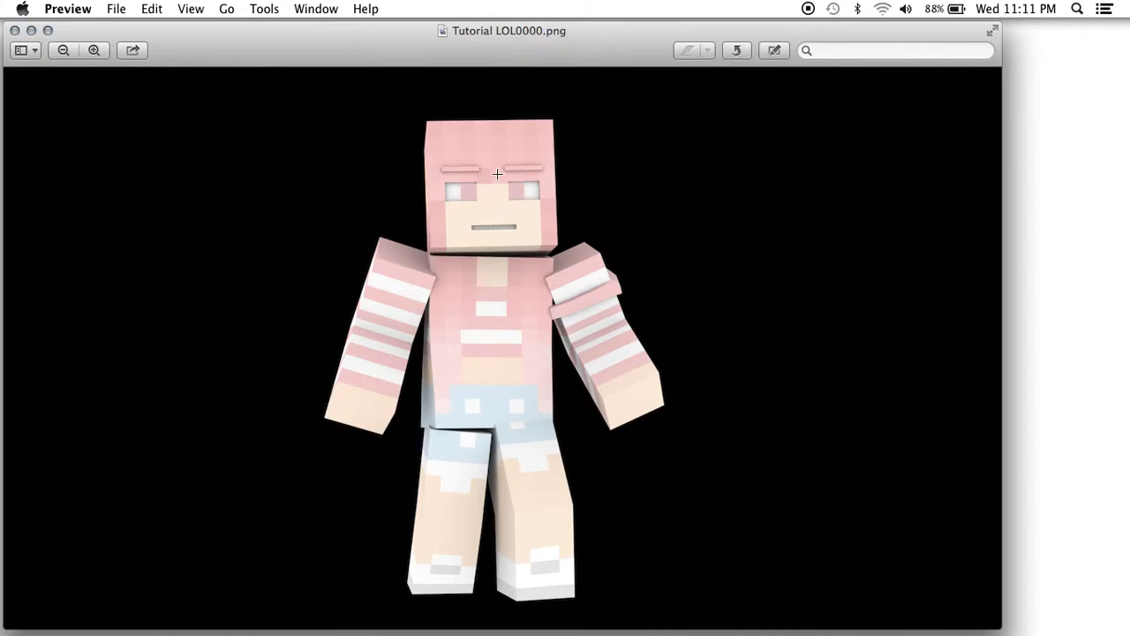
click(14, 30)
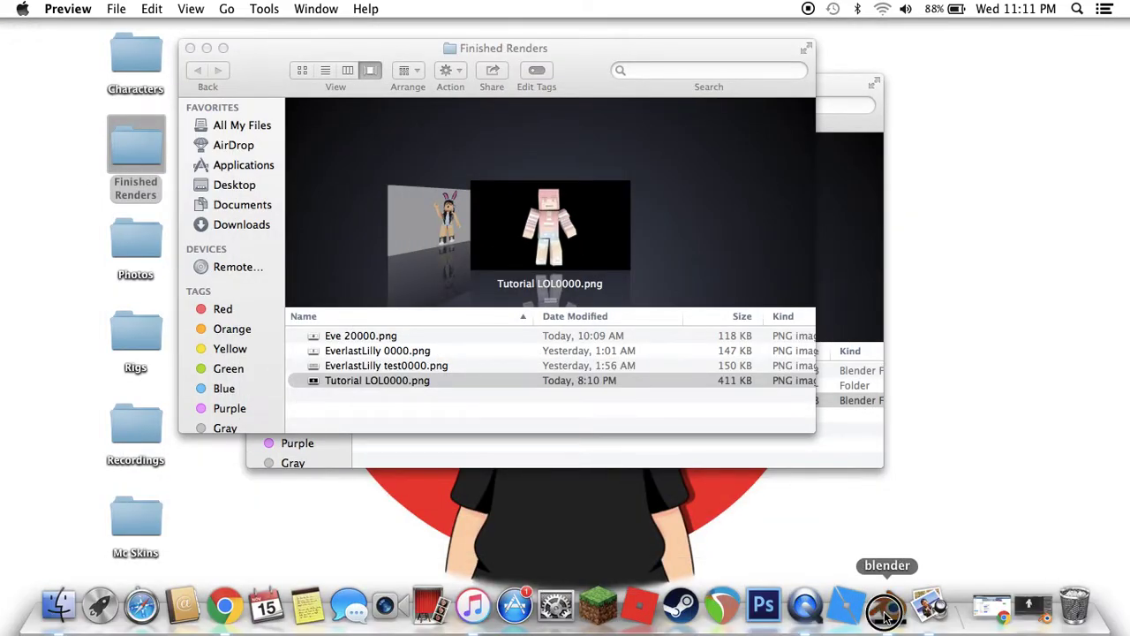
click(892, 605)
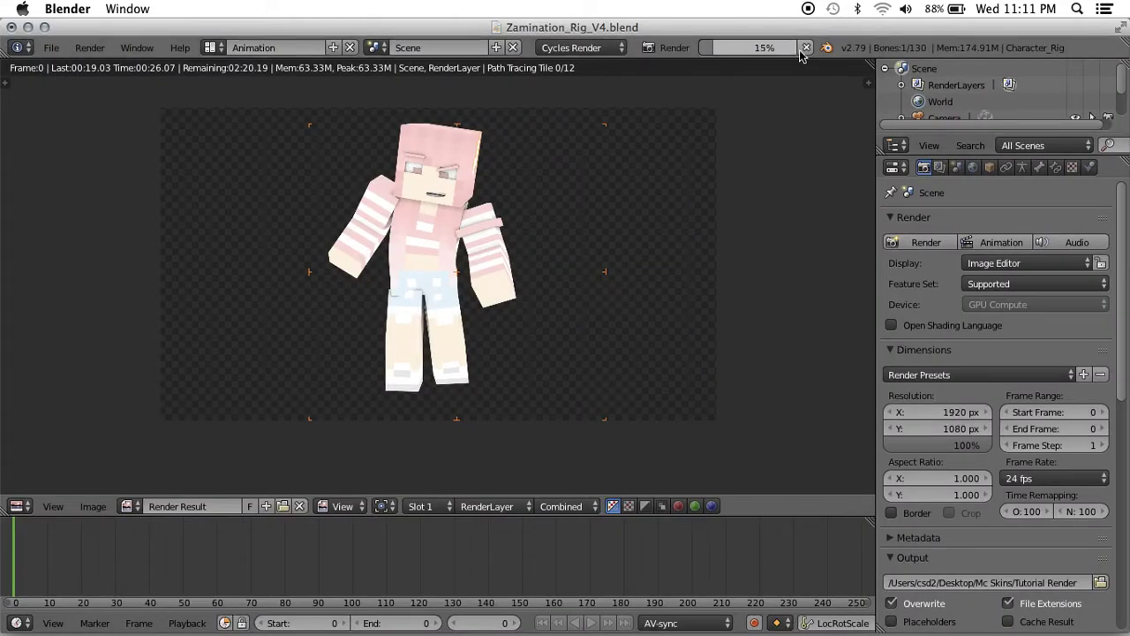
Cancel the running render and change the render result editor back to the 3D View.
click(806, 48)
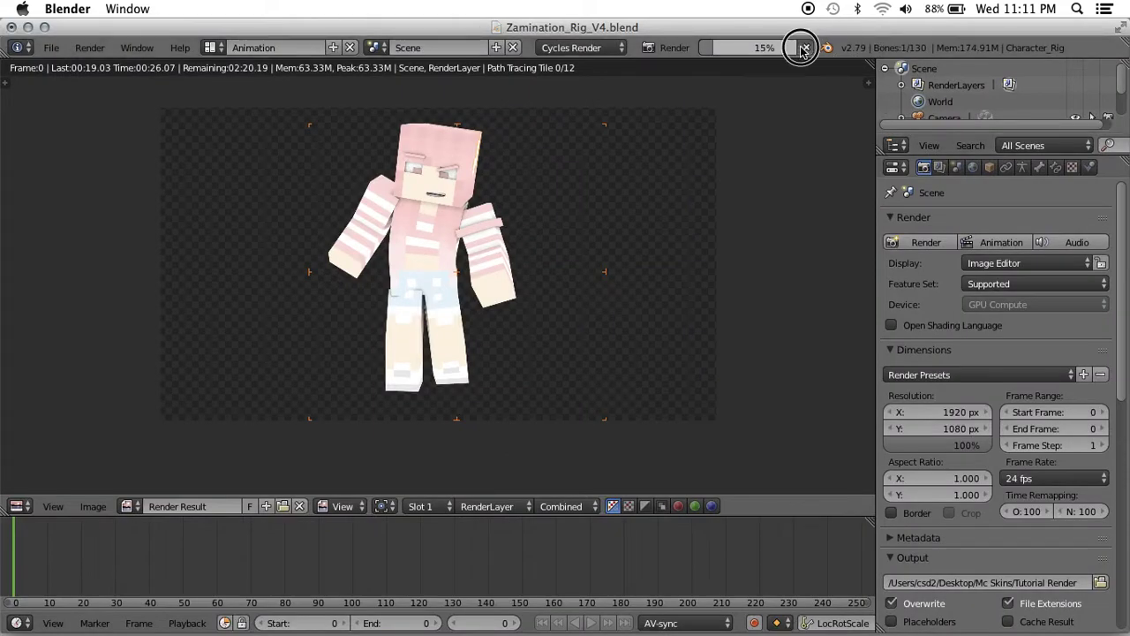
click(18, 506)
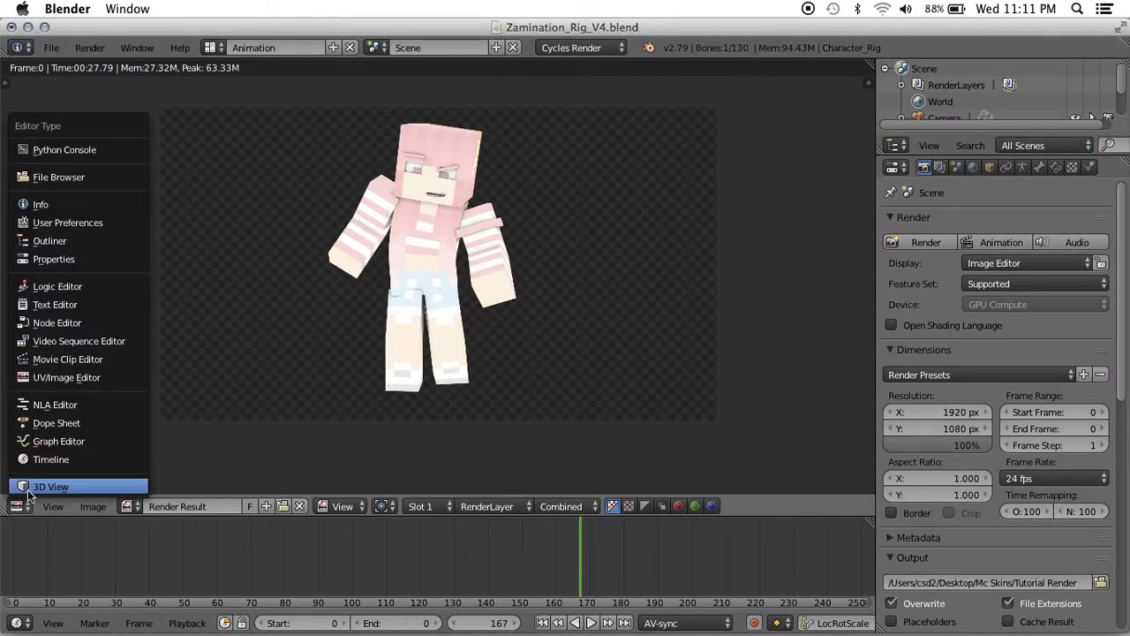
click(28, 489)
scroll(208, 242, up, 5)
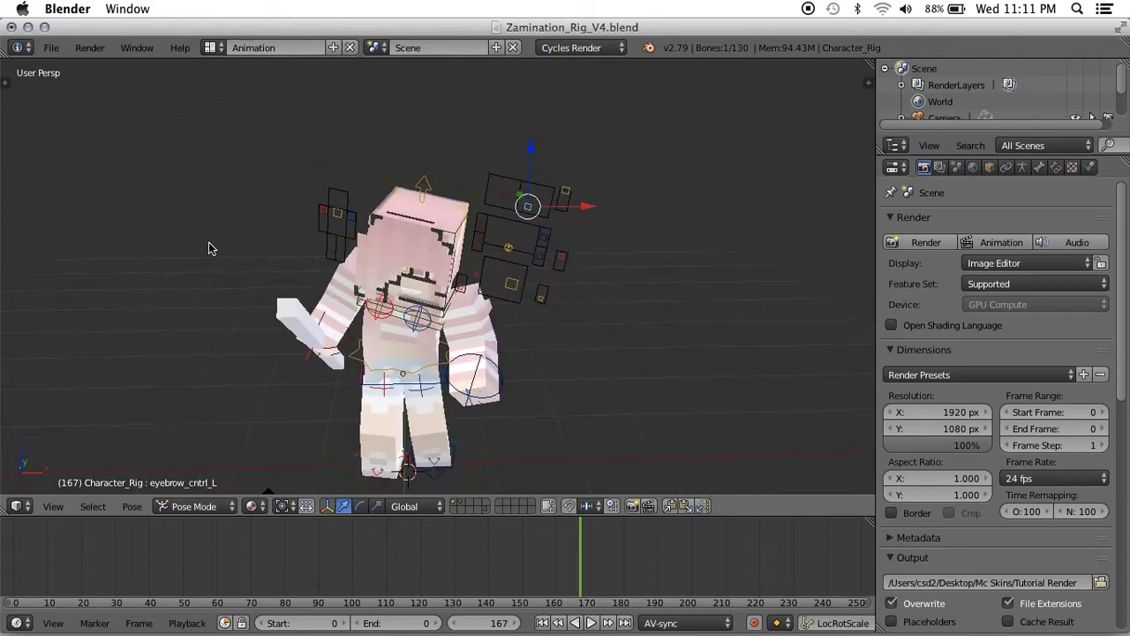
scroll(208, 242, down, 2)
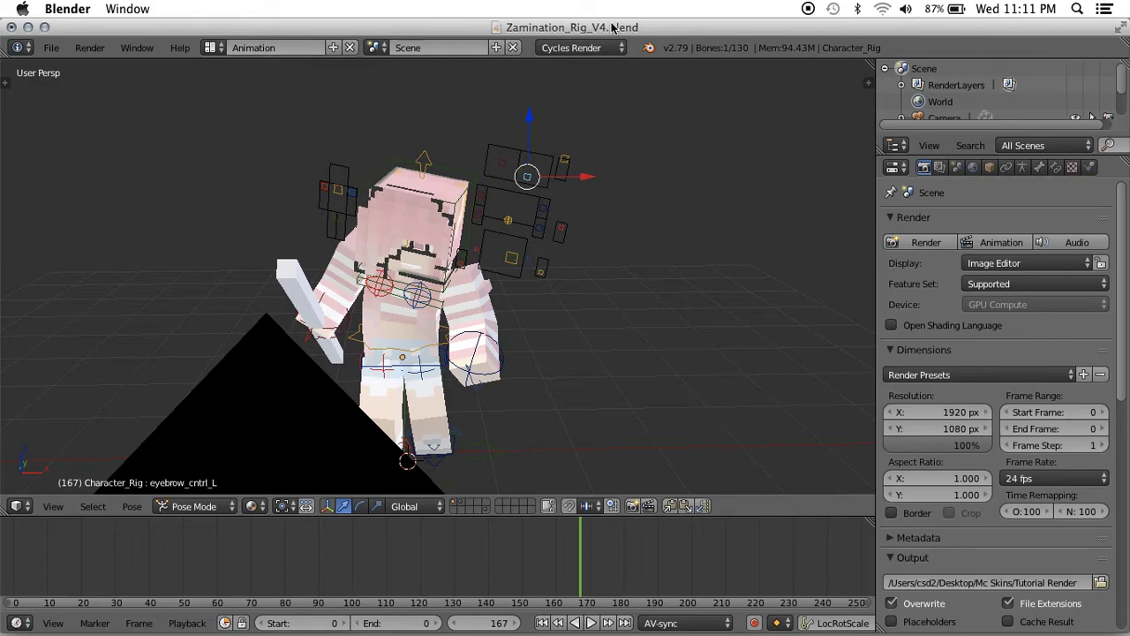
Choose Cycles Render as the render engine.
click(600, 48)
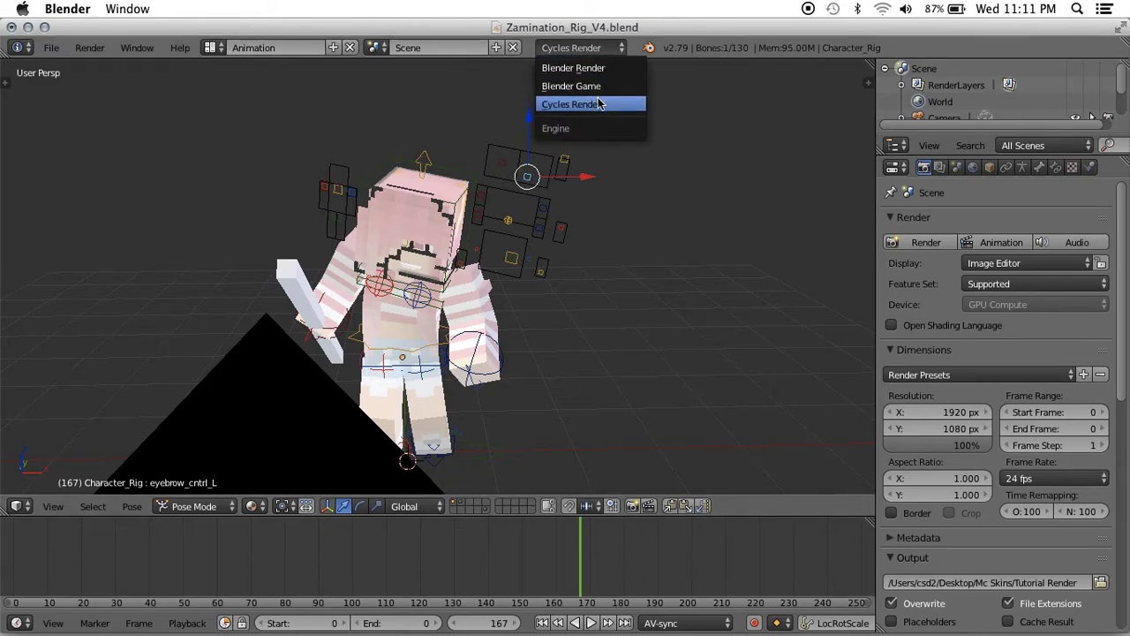
click(596, 113)
Stretch the character's head slightly upward and sideways by moving the head_squash control.
middle_drag(501, 224, 500, 224)
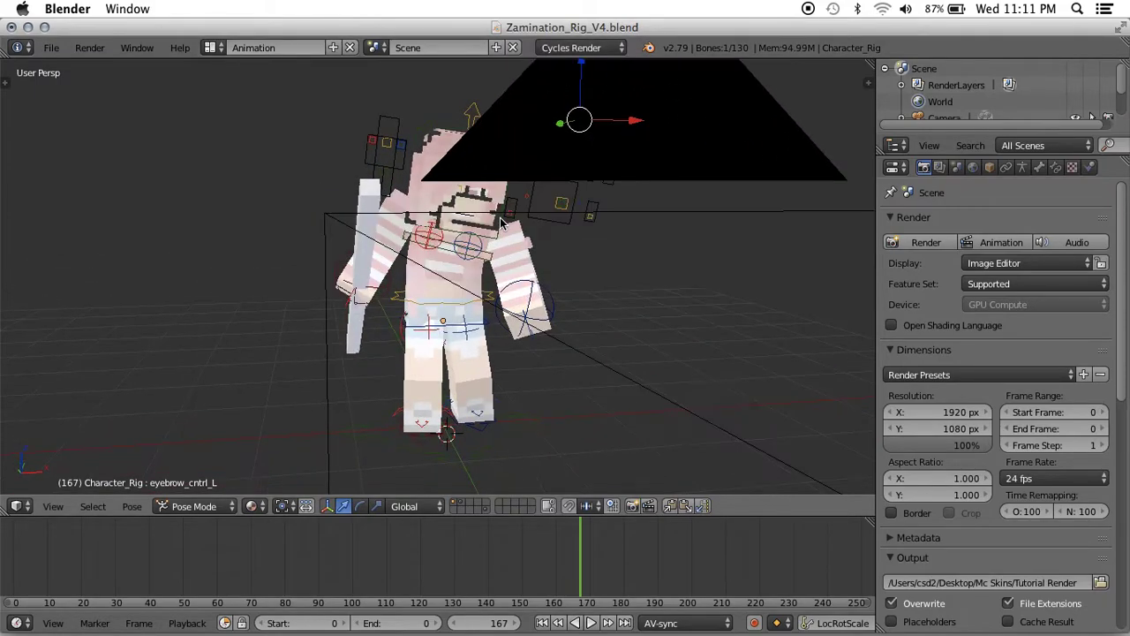
key(shift+f)
key(w)
key(w)
key(s)
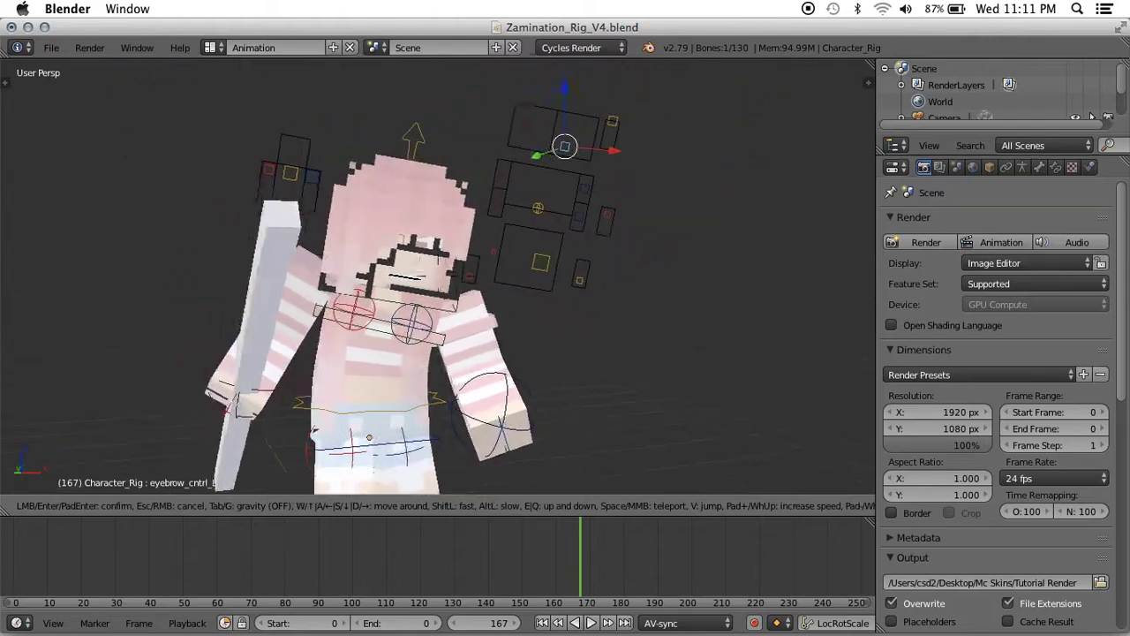
key(a)
key(s)
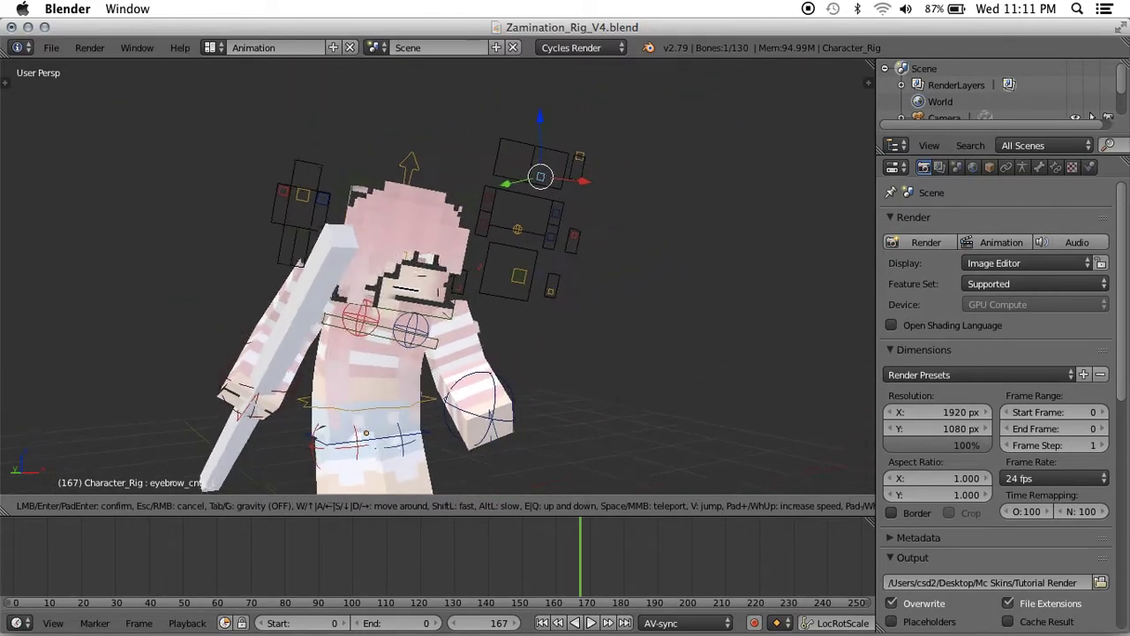
click(440, 202)
right_click(453, 168)
key(g)
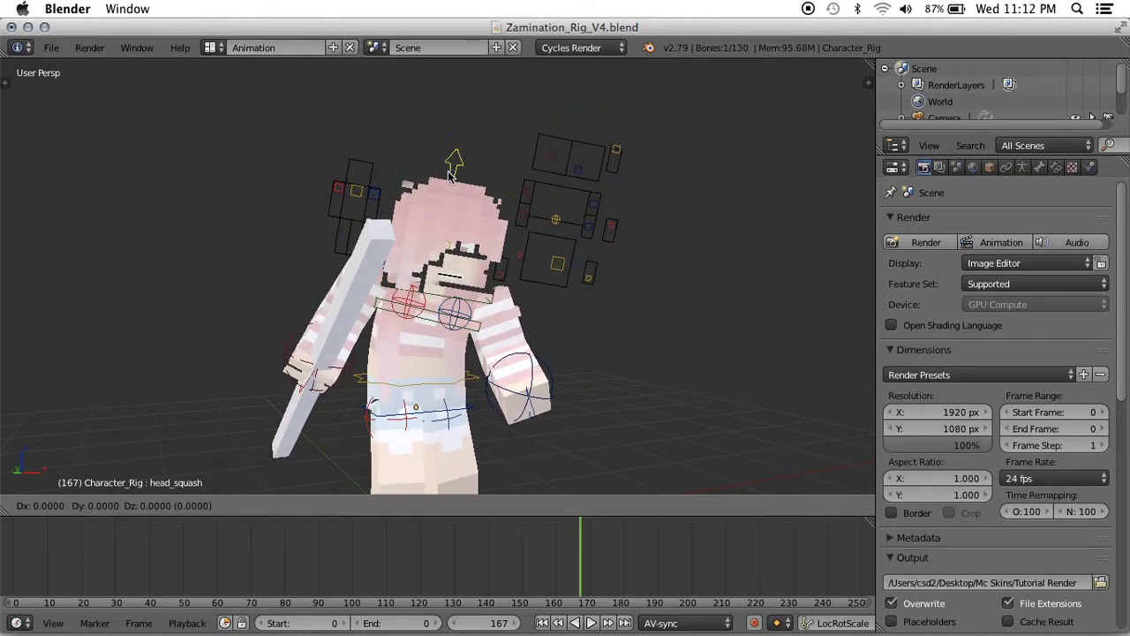
click(461, 157)
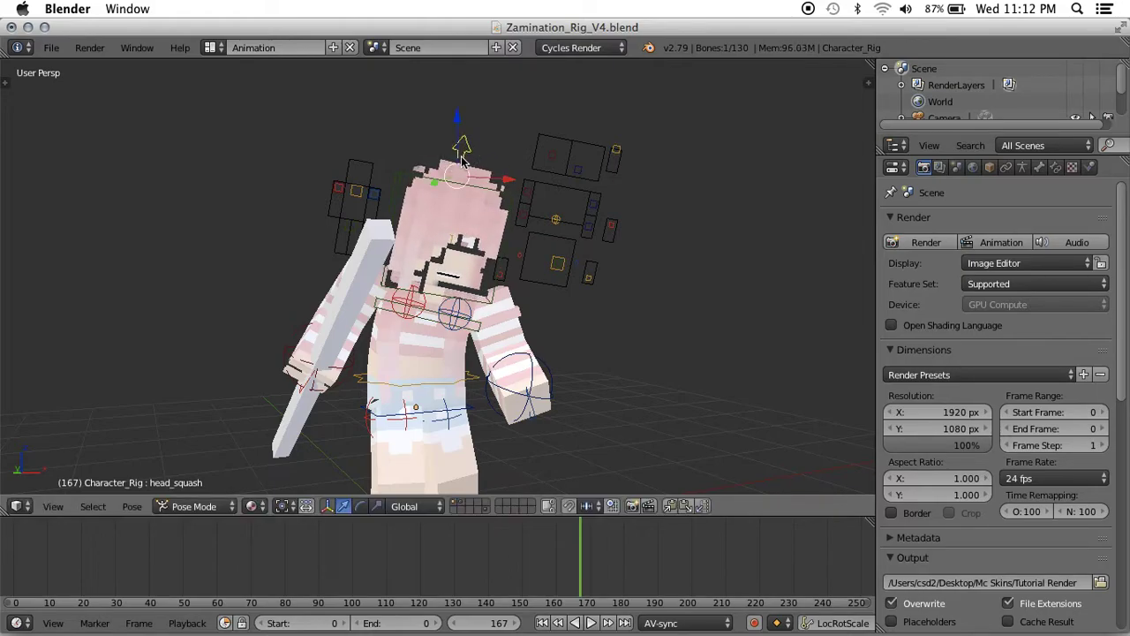
key(g)
right_click(544, 321)
scroll(481, 323, up, 3)
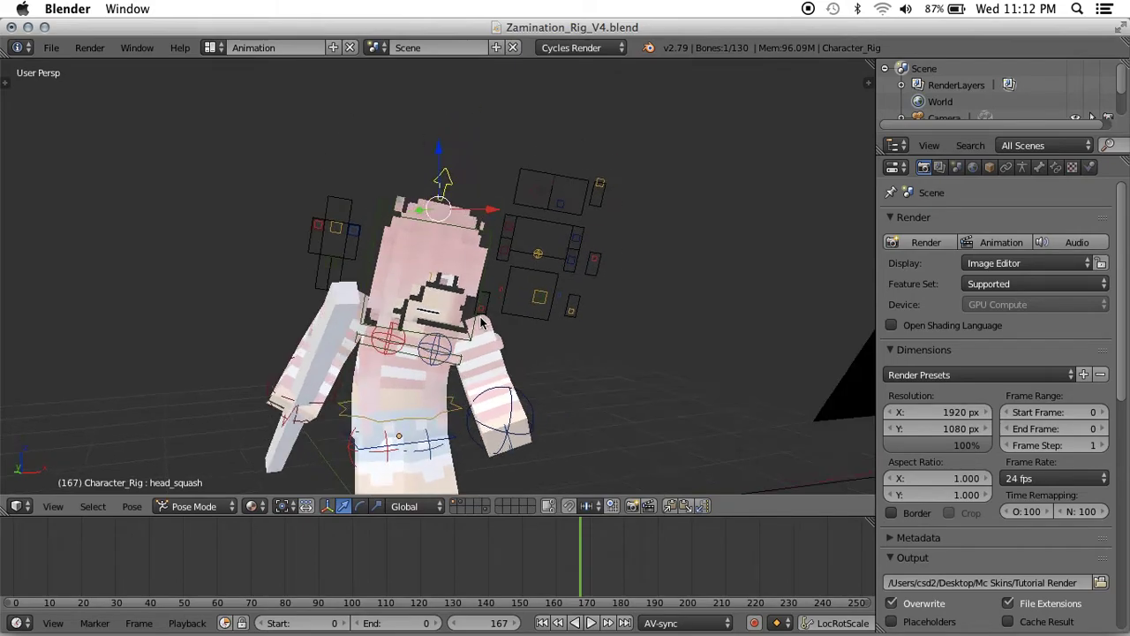
Examine the posed character from head to feet by flying around it.
key(shift+f)
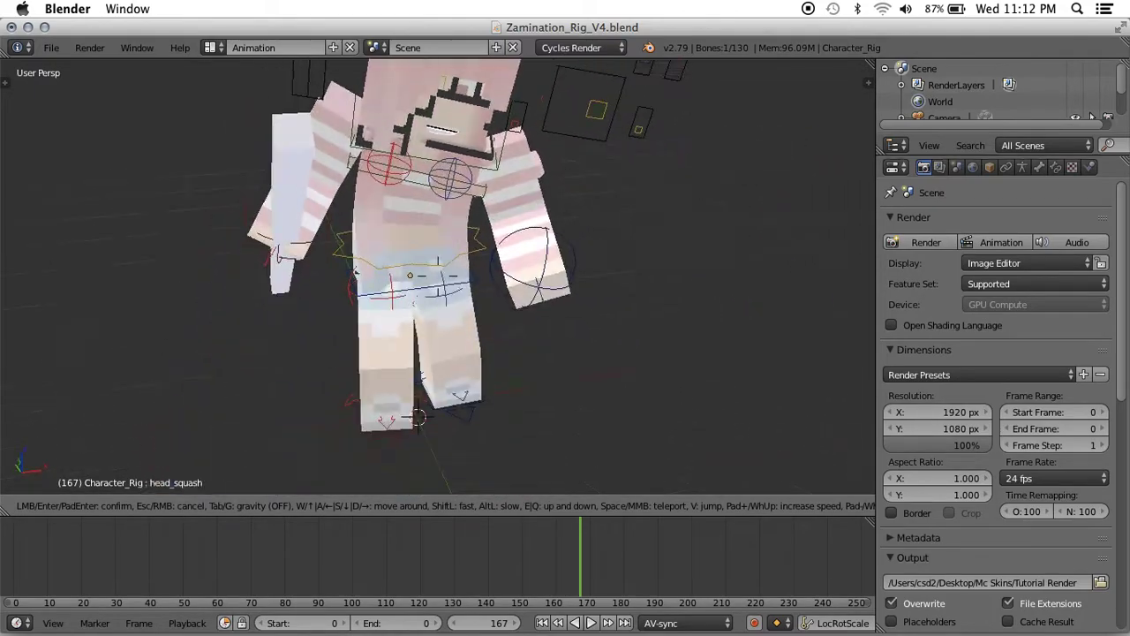
click(438, 280)
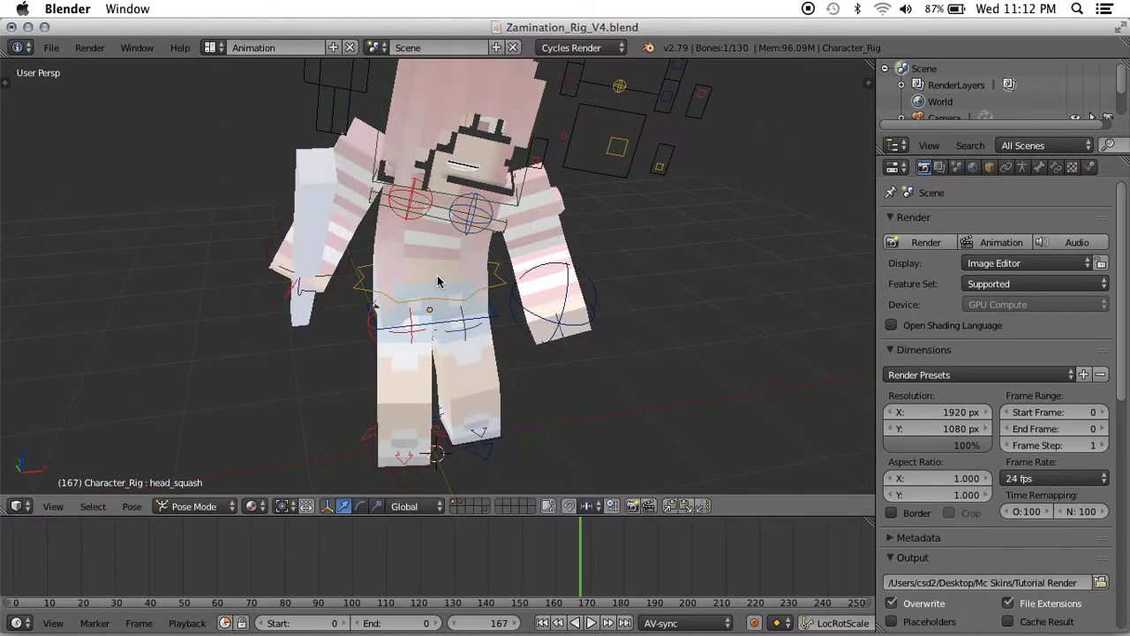
click(574, 49)
key(shift+f)
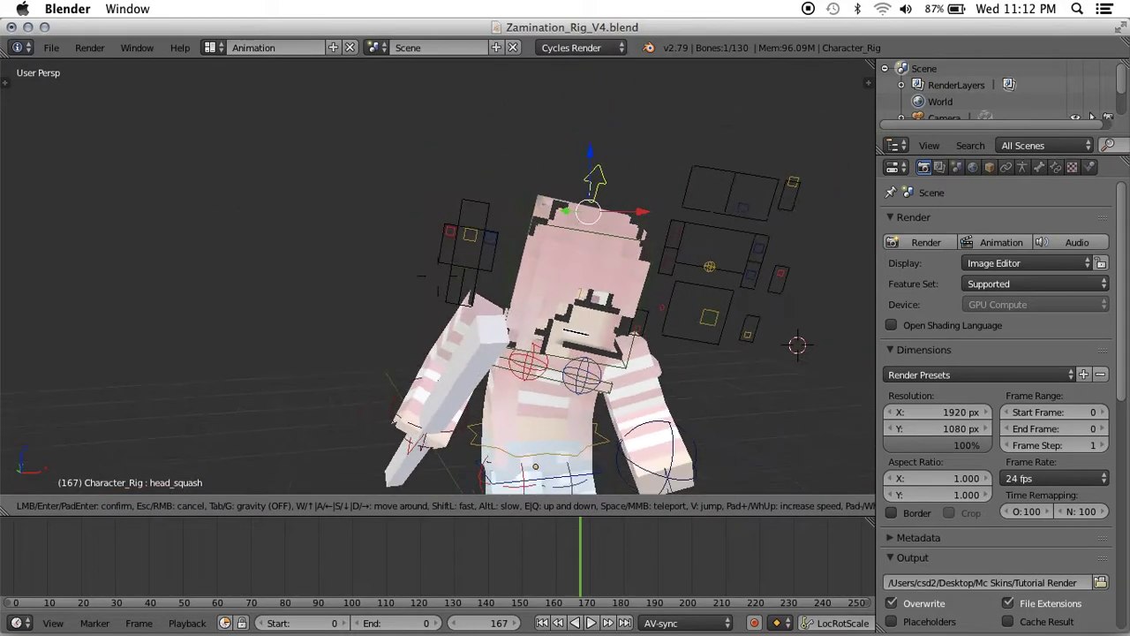
key(s)
key(w)
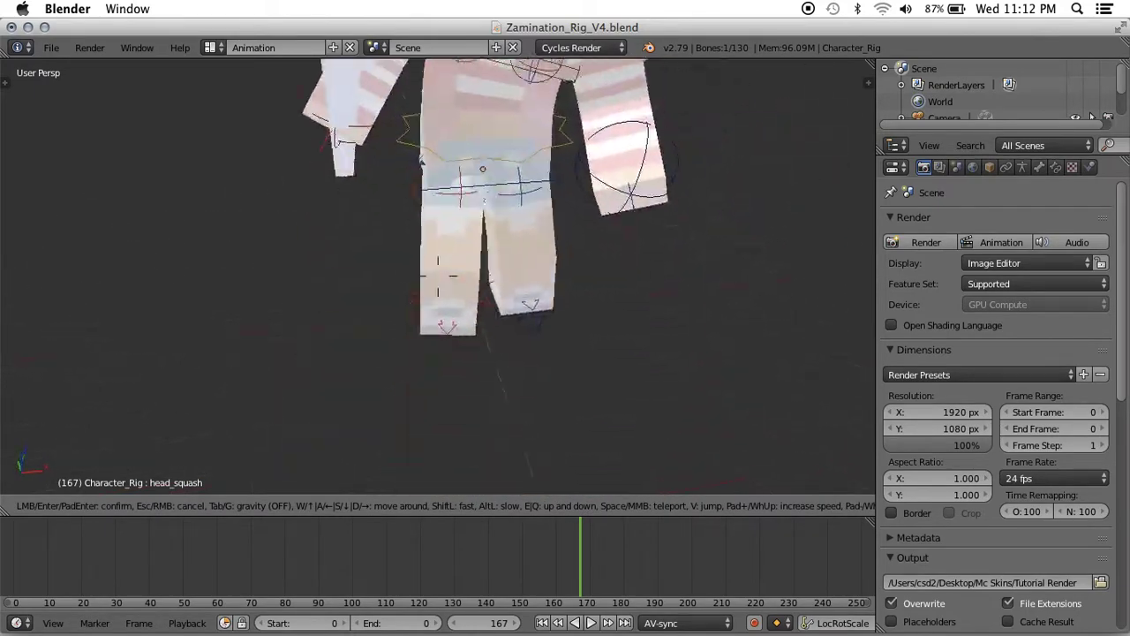
key(s)
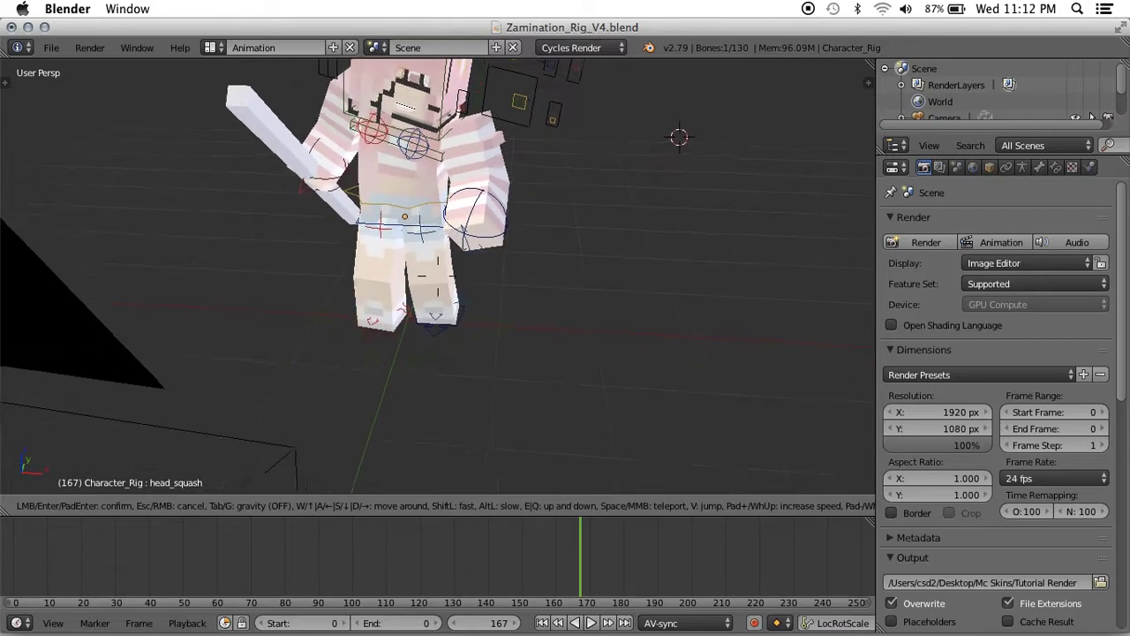
key(w)
click(438, 281)
Try moving the leg_offset.R control down and away from the body, and cancel the transforms.
right_click(432, 276)
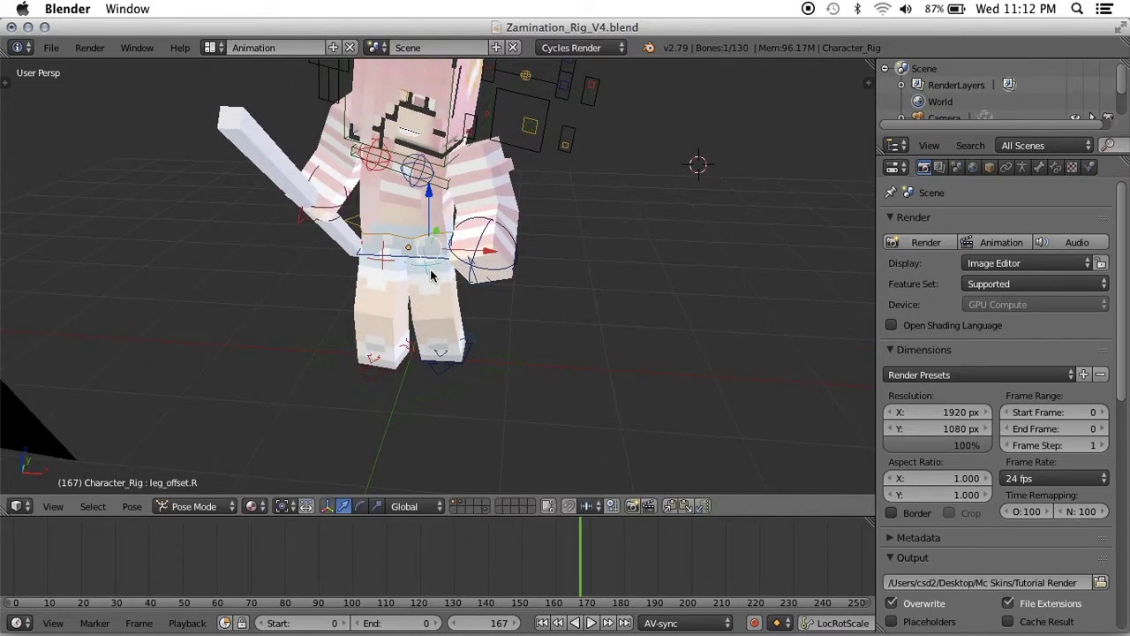
key(g)
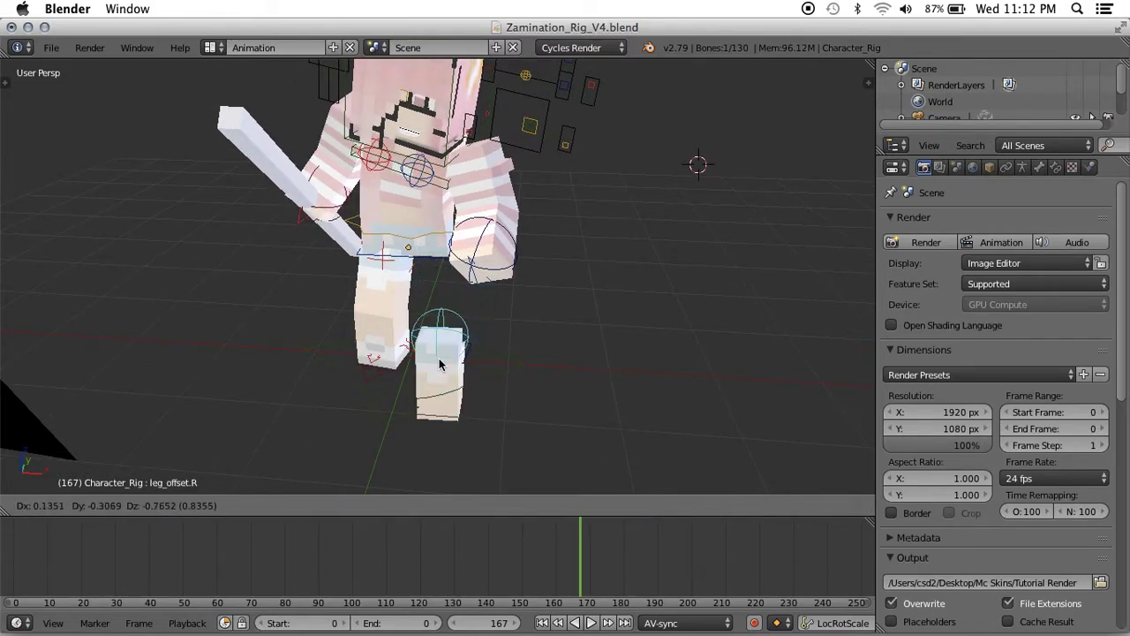
right_click(440, 366)
right_click(444, 380)
key(g)
right_click(491, 369)
key(g)
key(r)
right_click(568, 390)
key(shift+f)
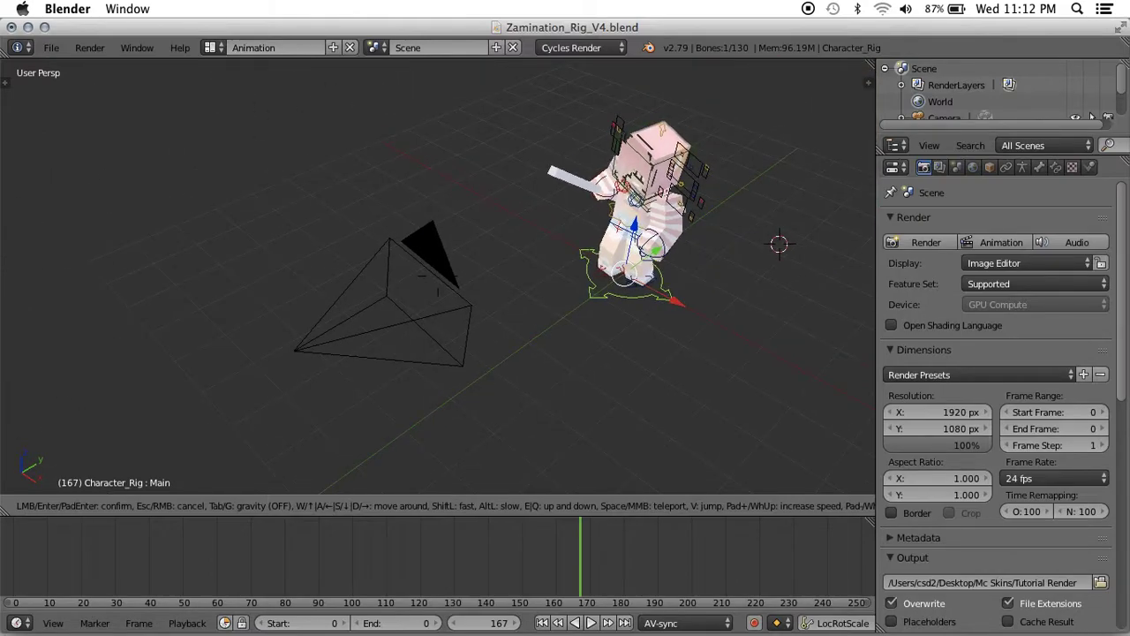
click(438, 276)
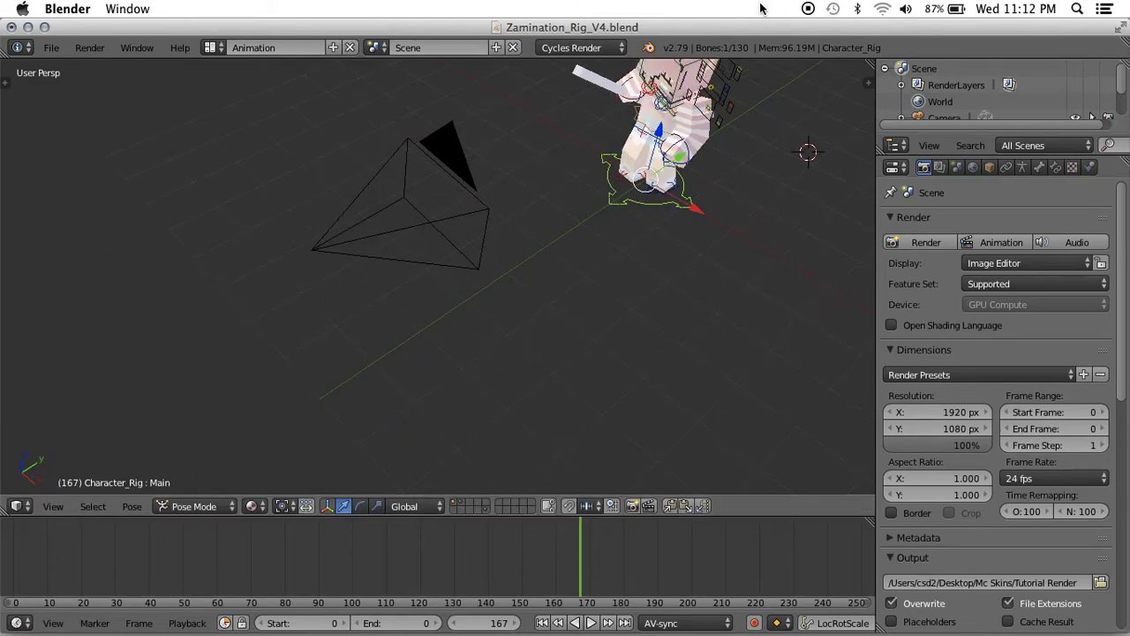